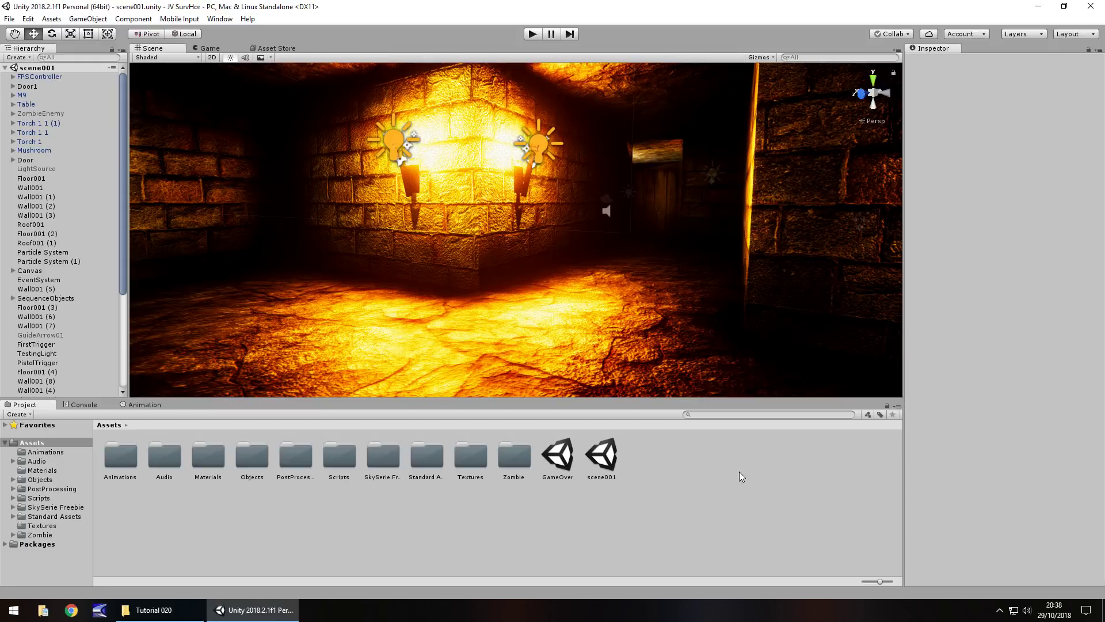
Start a new Untitled scene containing only a Main Camera and Directional Light
click(10, 19)
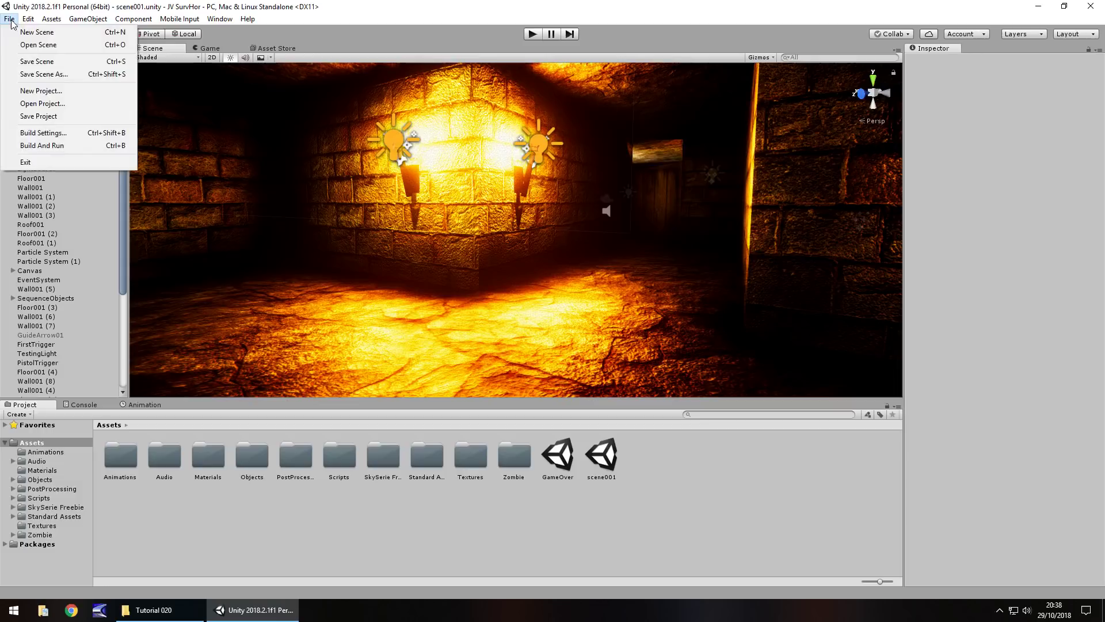
click(26, 32)
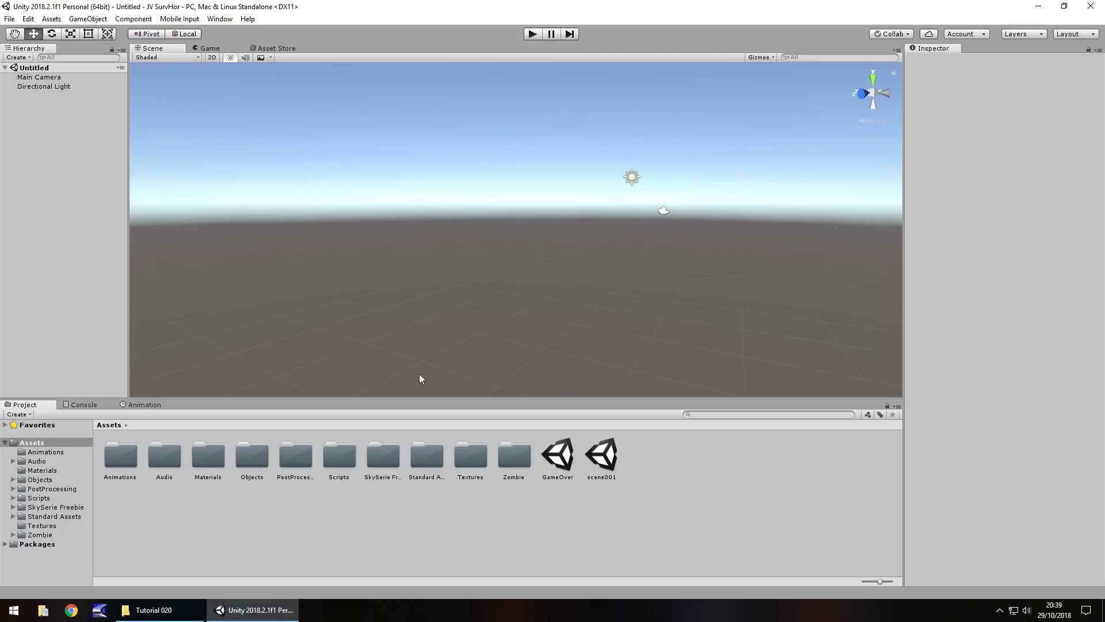
Open Assets/Textures and drag the floor and wallpaper image files in from the Tutorial 020 folder
double_click(464, 458)
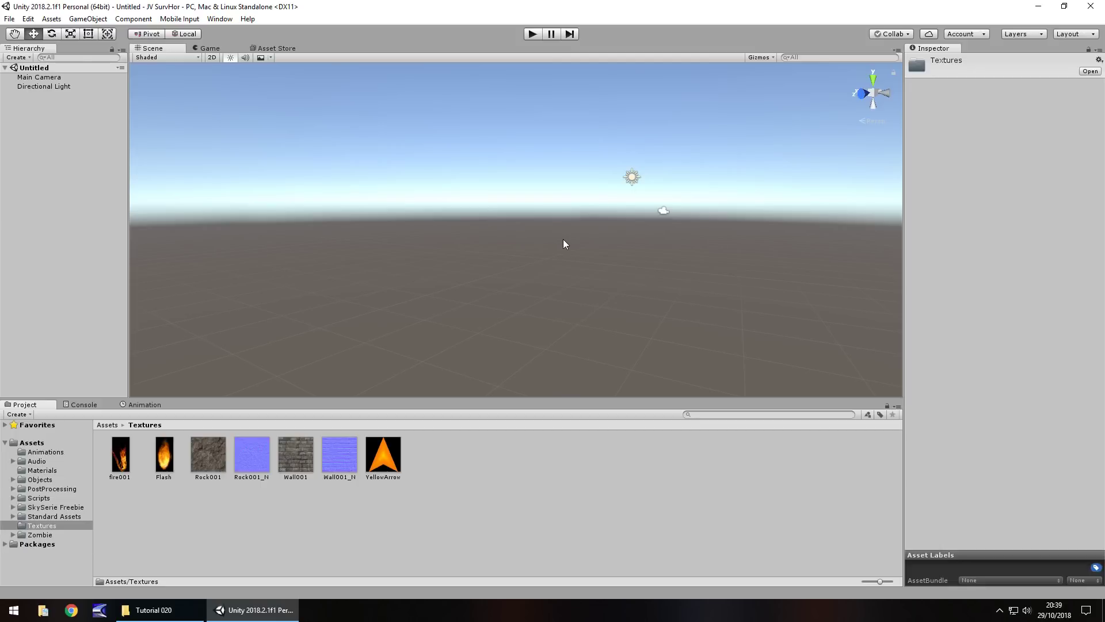
click(154, 609)
drag(280, 184, 442, 451)
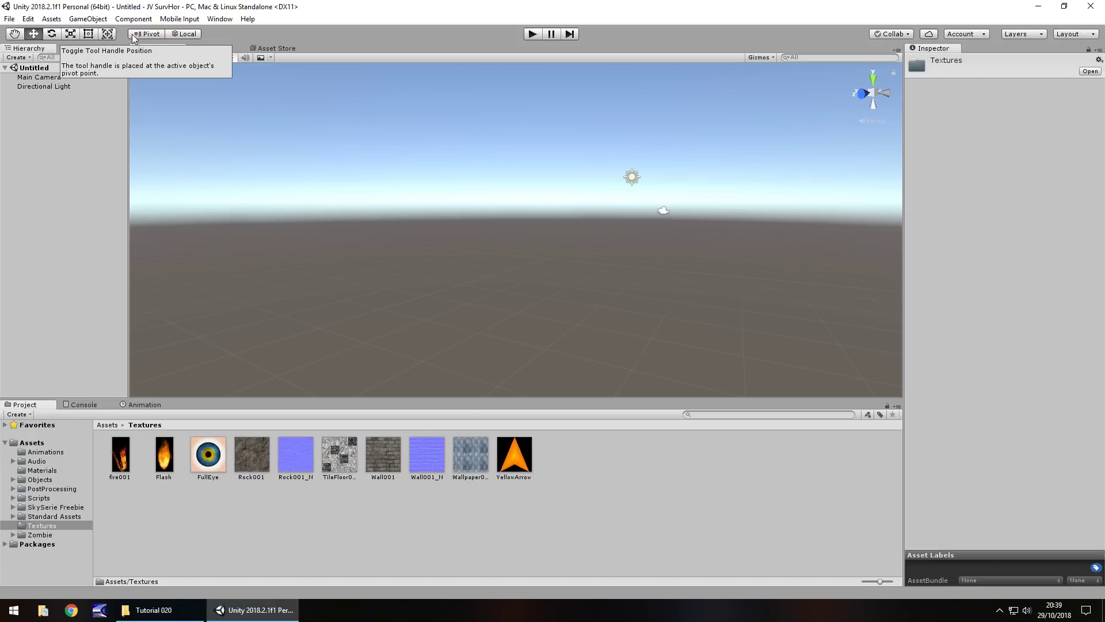
Add a cube to the scene and place it at position 0, 0, 0
click(88, 19)
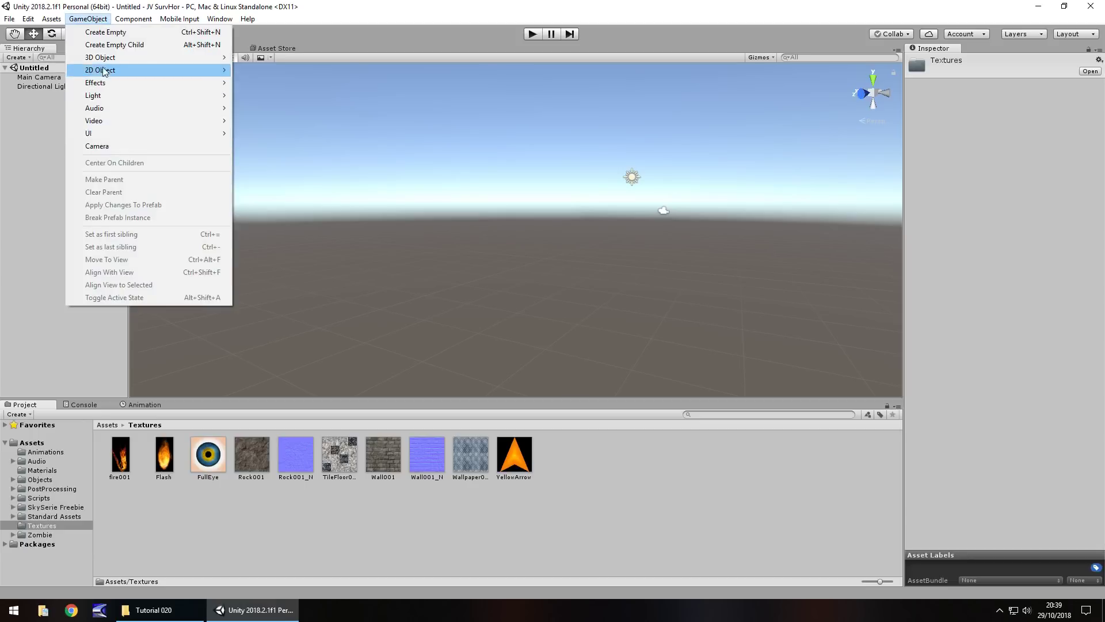
mouse_move(219, 57)
click(256, 57)
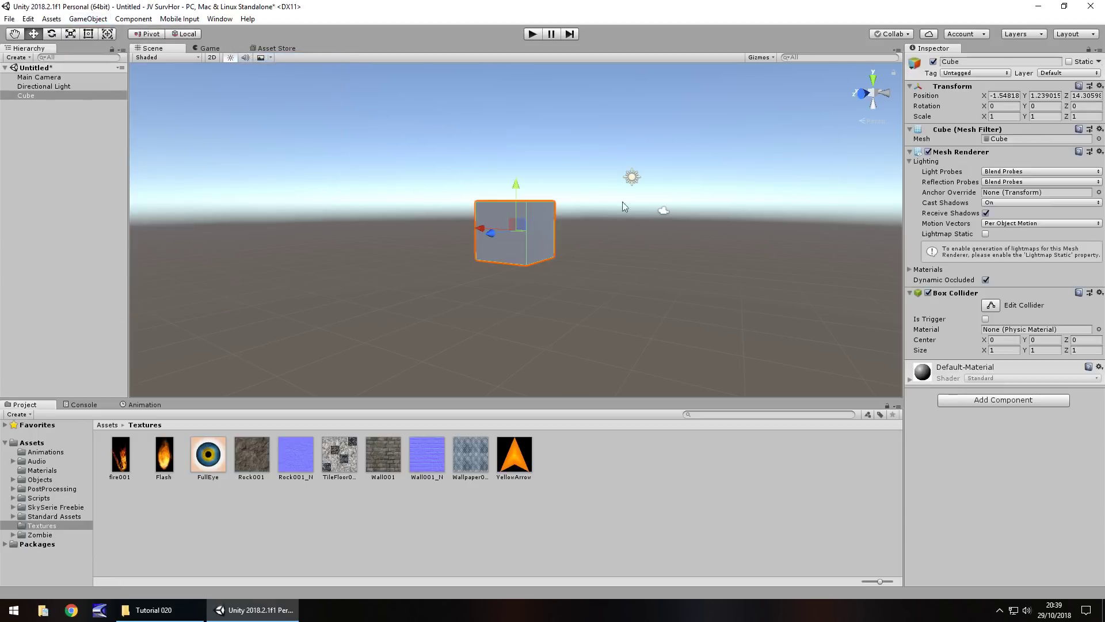
double_click(1004, 96)
text(0)
key(Tab)
text(0)
key(Tab)
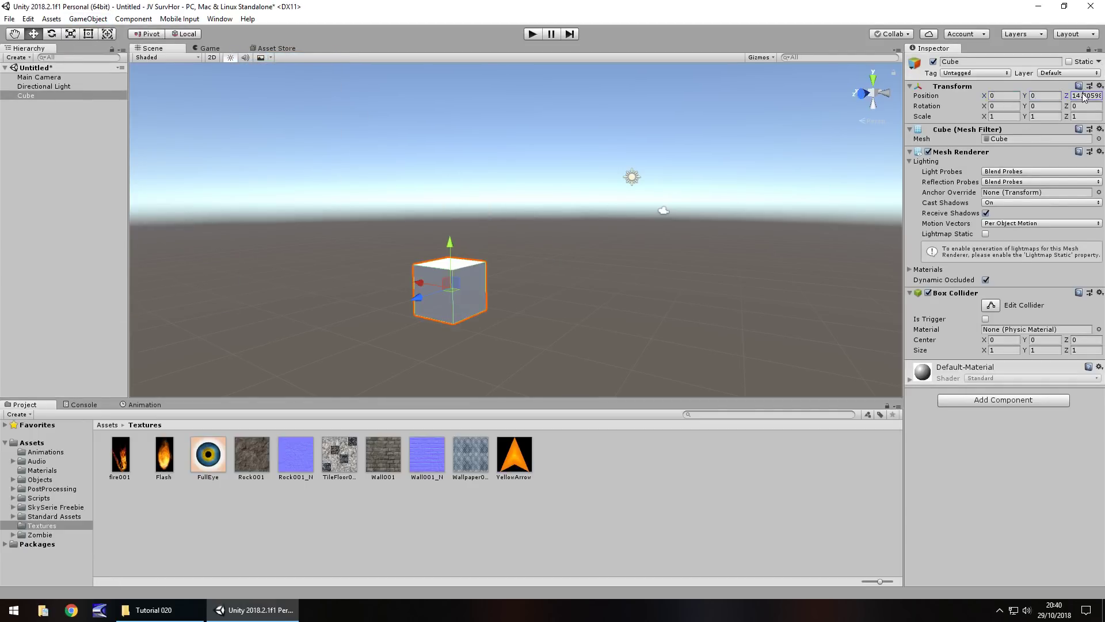
text(0)
Scale the cube to 5 × 1 × 5 so it becomes a flat slab
middle_drag(770, 202, 659, 262)
alt+drag(659, 263, 666, 222)
middle_drag(665, 222, 493, 343)
alt+drag(493, 343, 561, 227)
click(1006, 116)
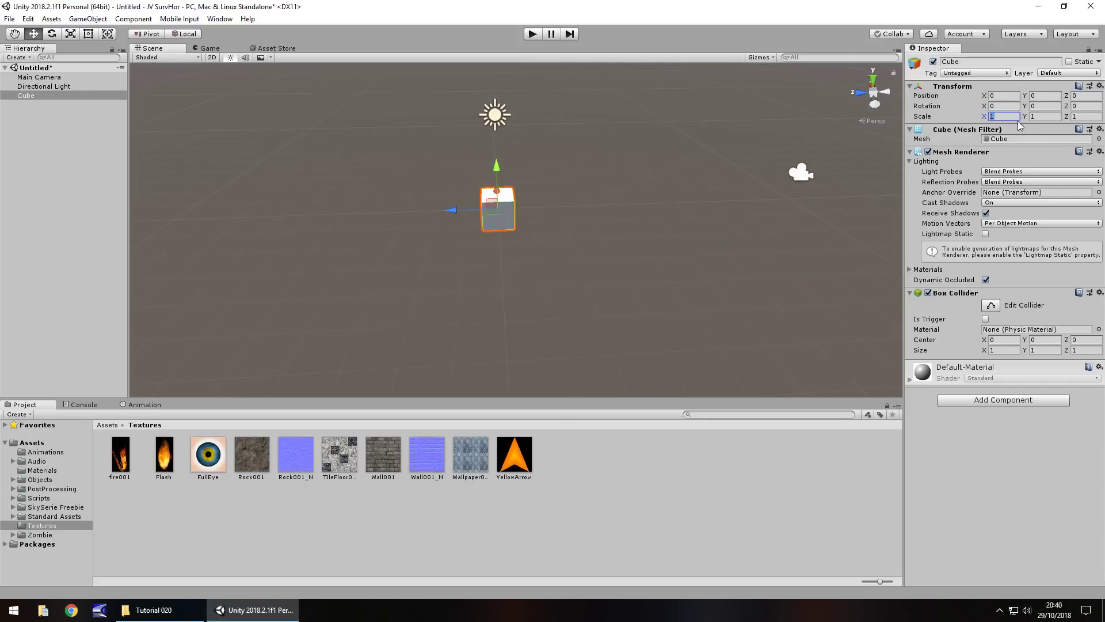
text(5)
click(1062, 115)
text(5)
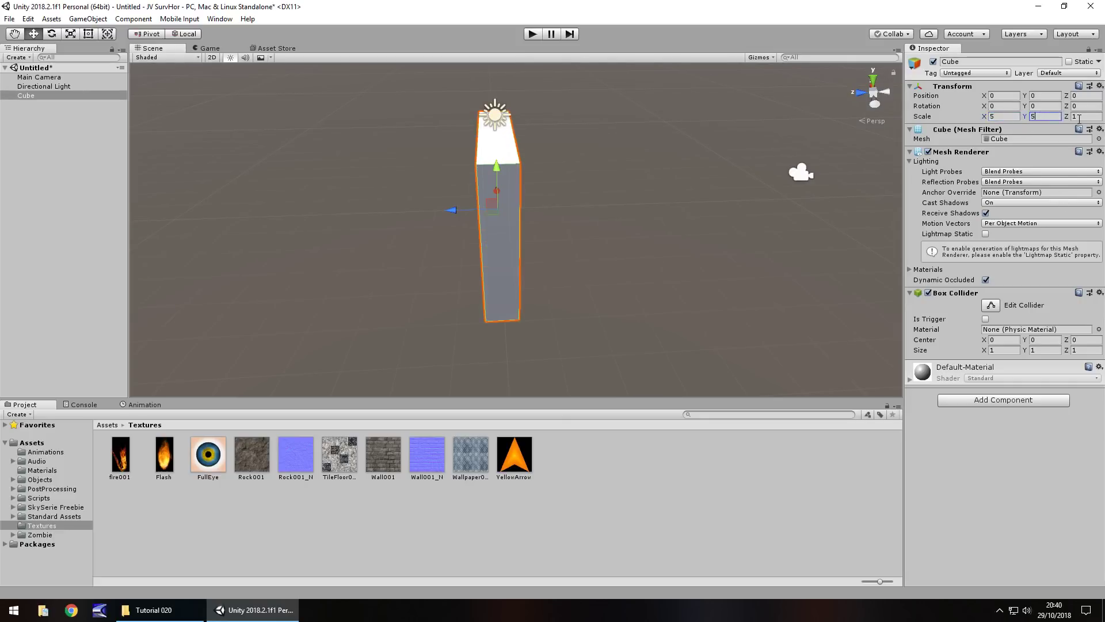
click(1079, 117)
text(5)
click(1043, 116)
text(1)
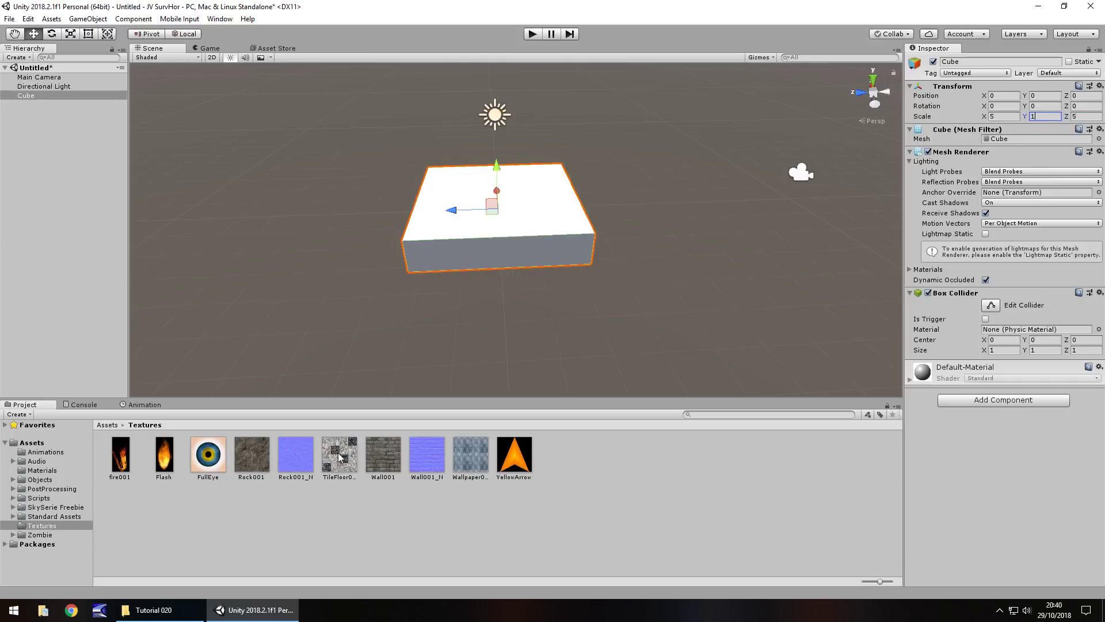
Apply TileFloor001 to the slab and make a grayscale normal-map copy, TileFloor002
drag(339, 457, 461, 199)
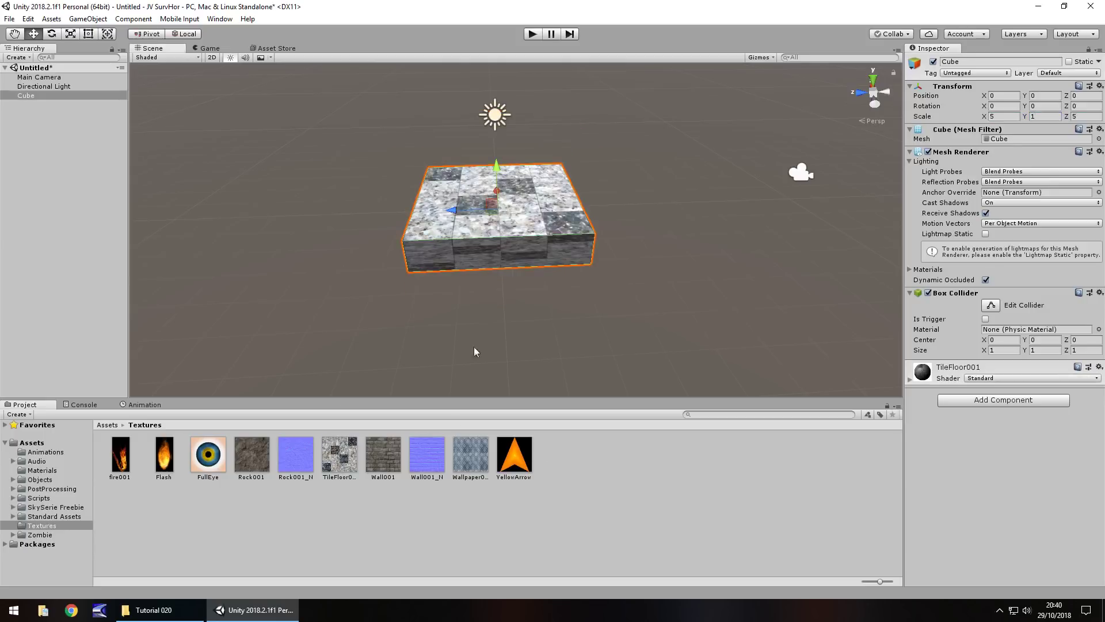
click(346, 459)
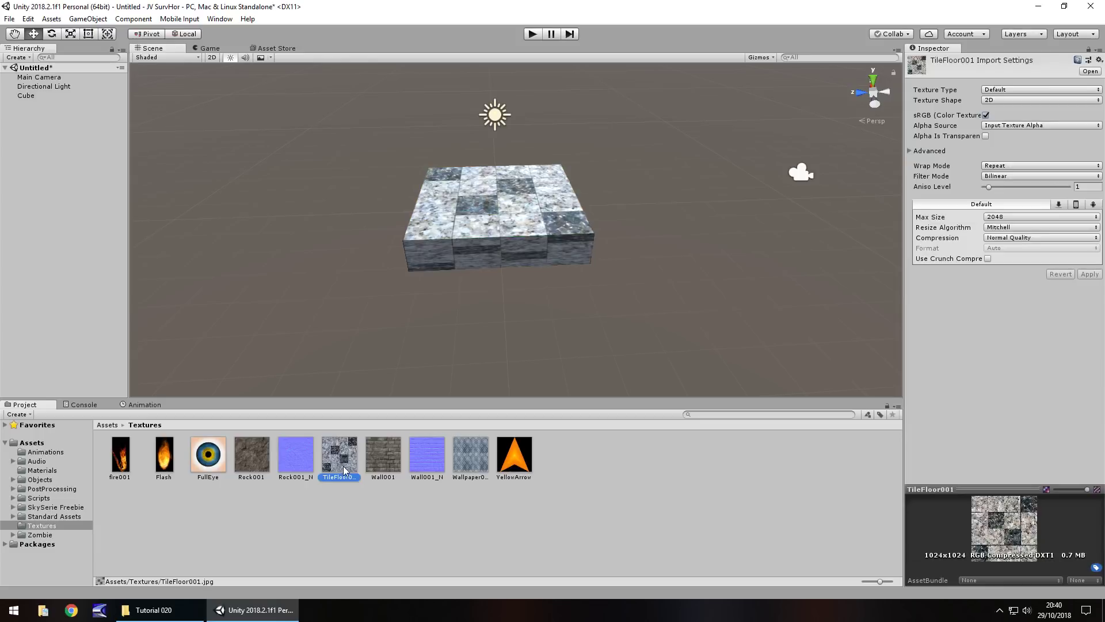
key(ctrl+d)
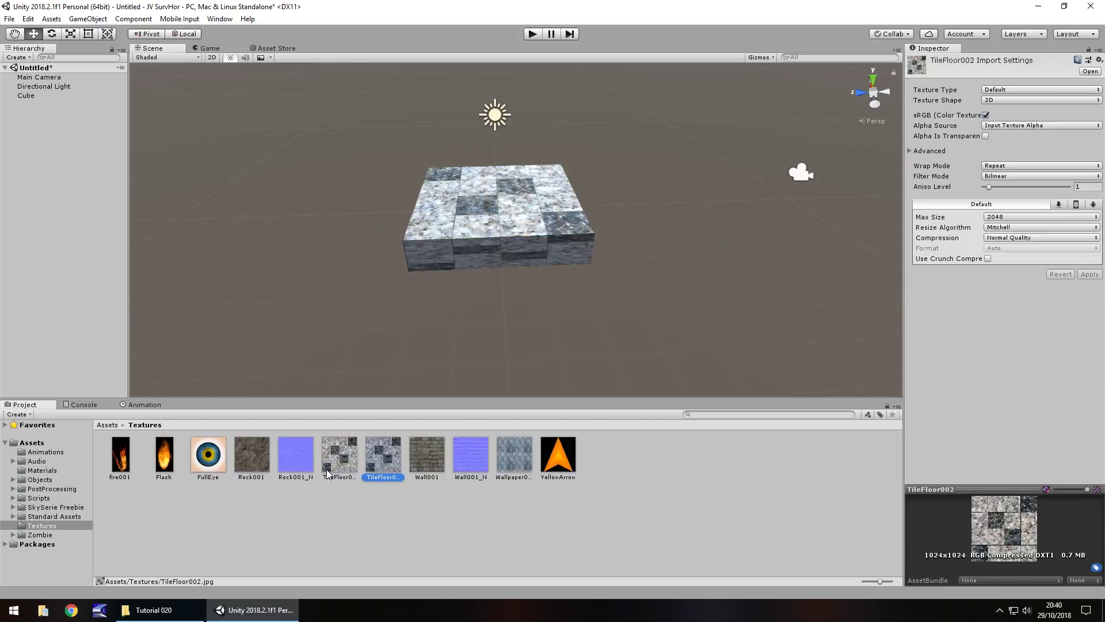
click(1025, 91)
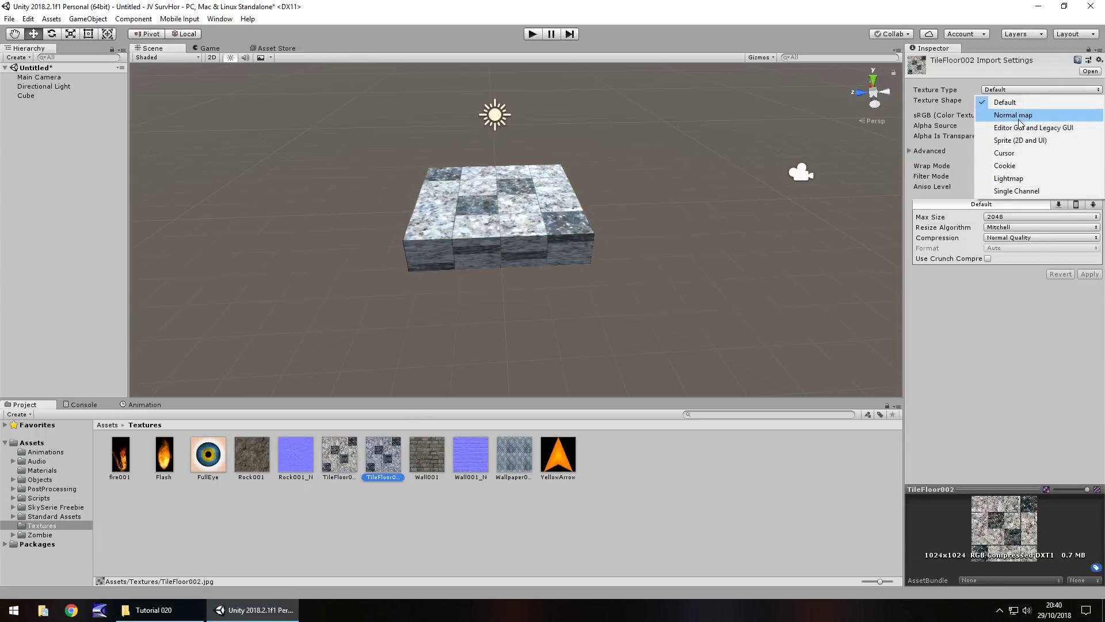
click(1020, 115)
click(986, 115)
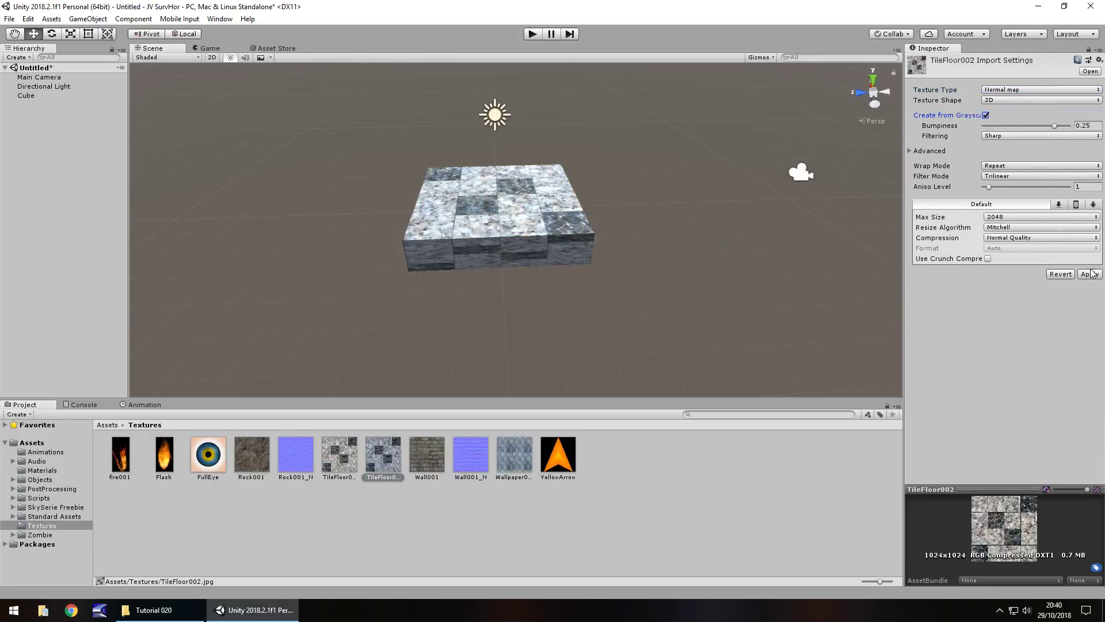
click(1090, 274)
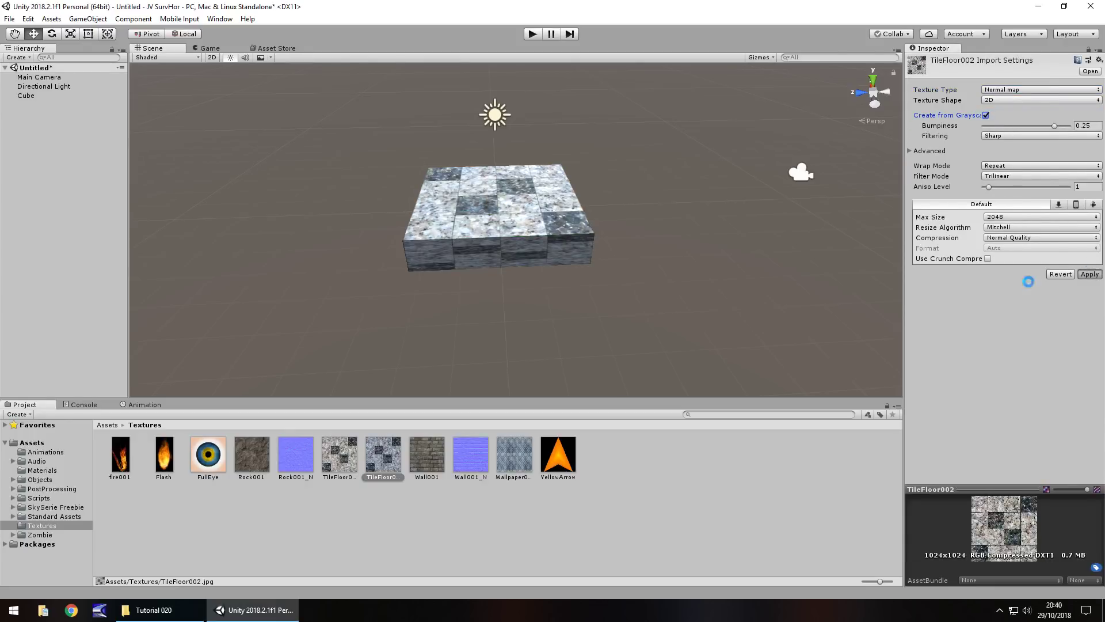
Give the slab's material the TileFloor002 normal map at 0.5, smoothness source Albedo Alpha
click(511, 211)
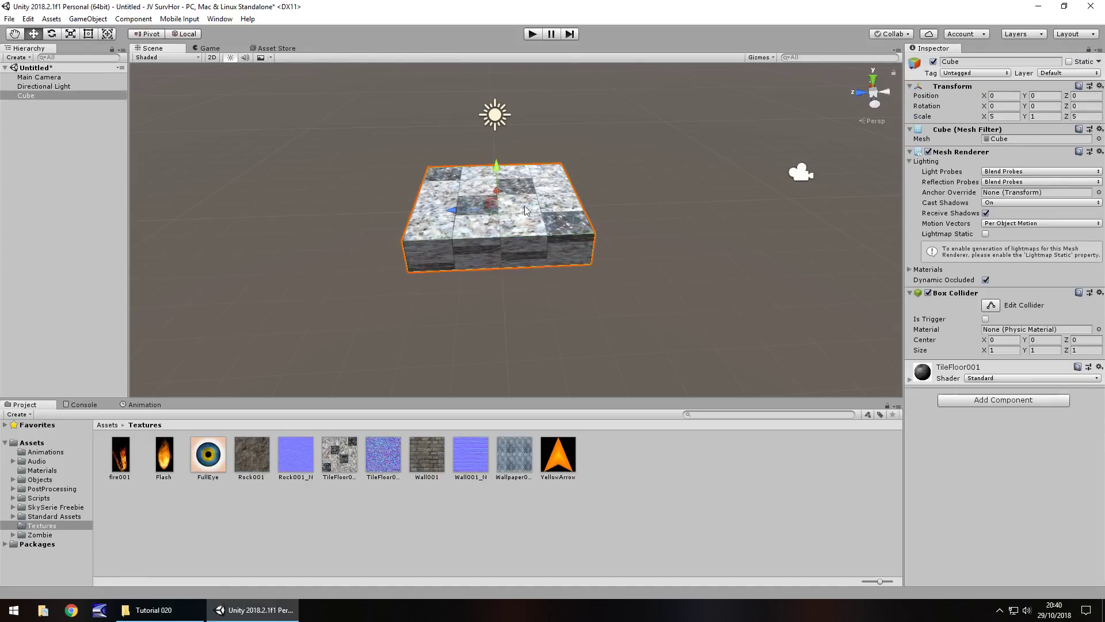
click(910, 380)
scroll(940, 392, down, 2)
drag(401, 455, 918, 393)
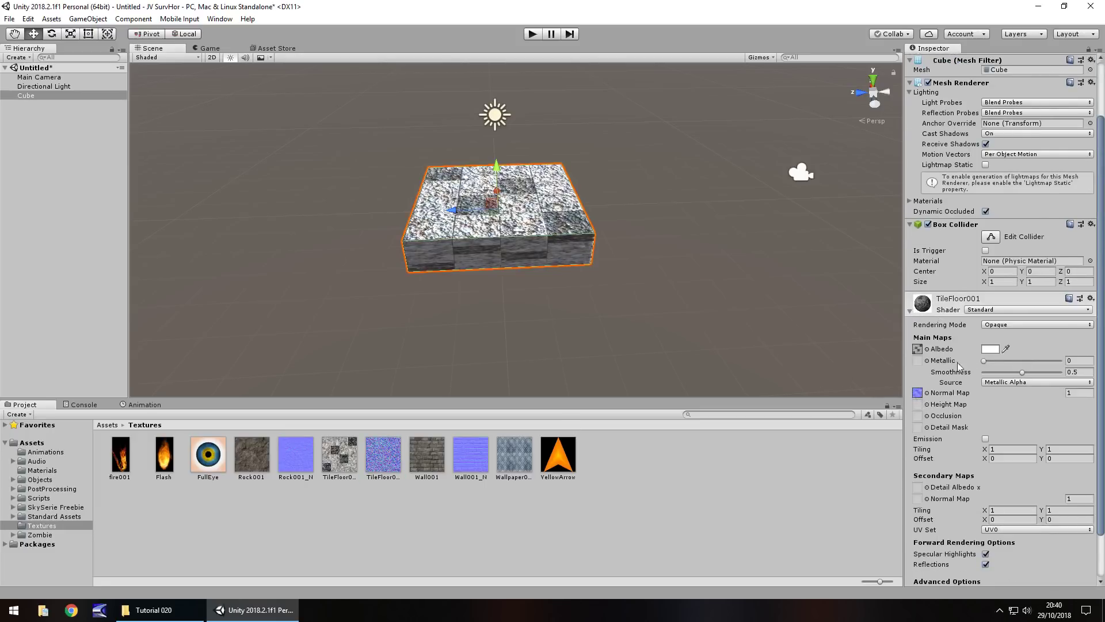
click(1030, 382)
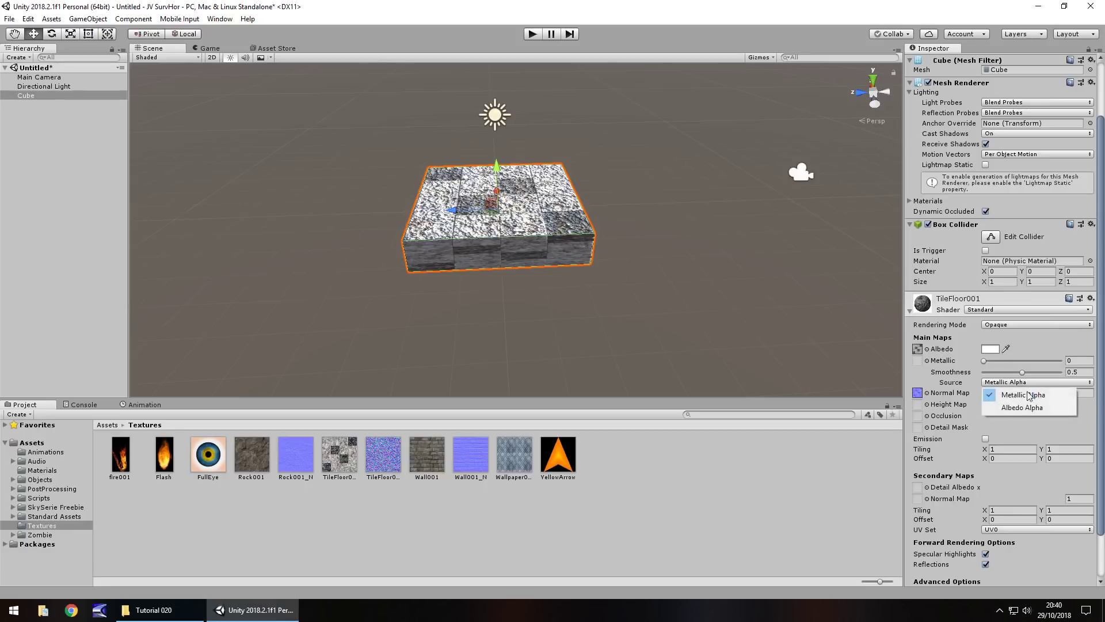
click(1032, 408)
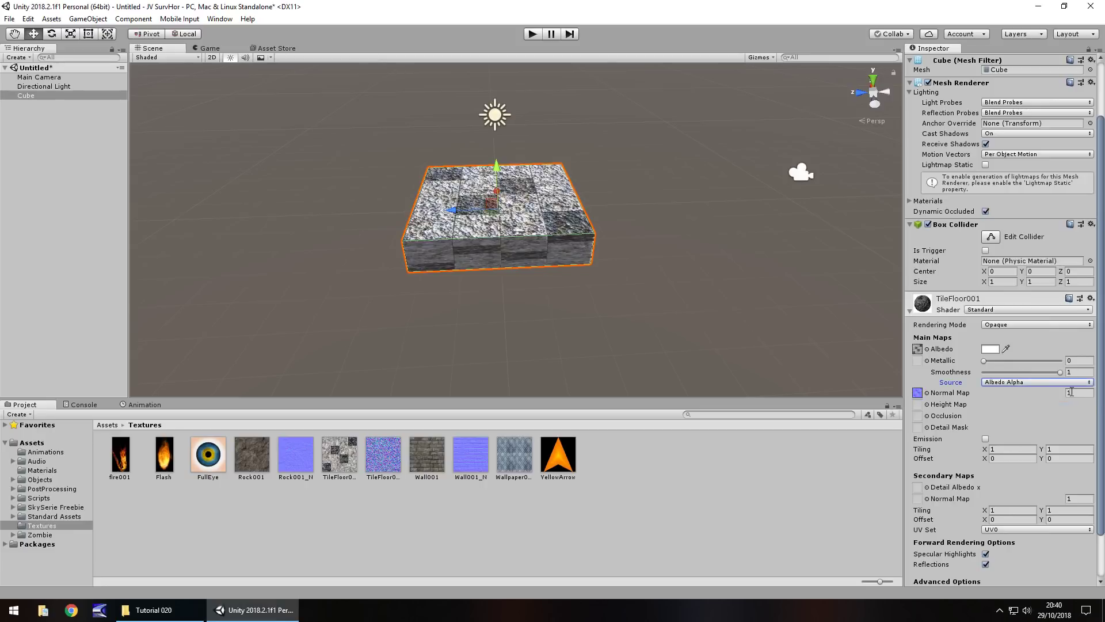
click(1072, 392)
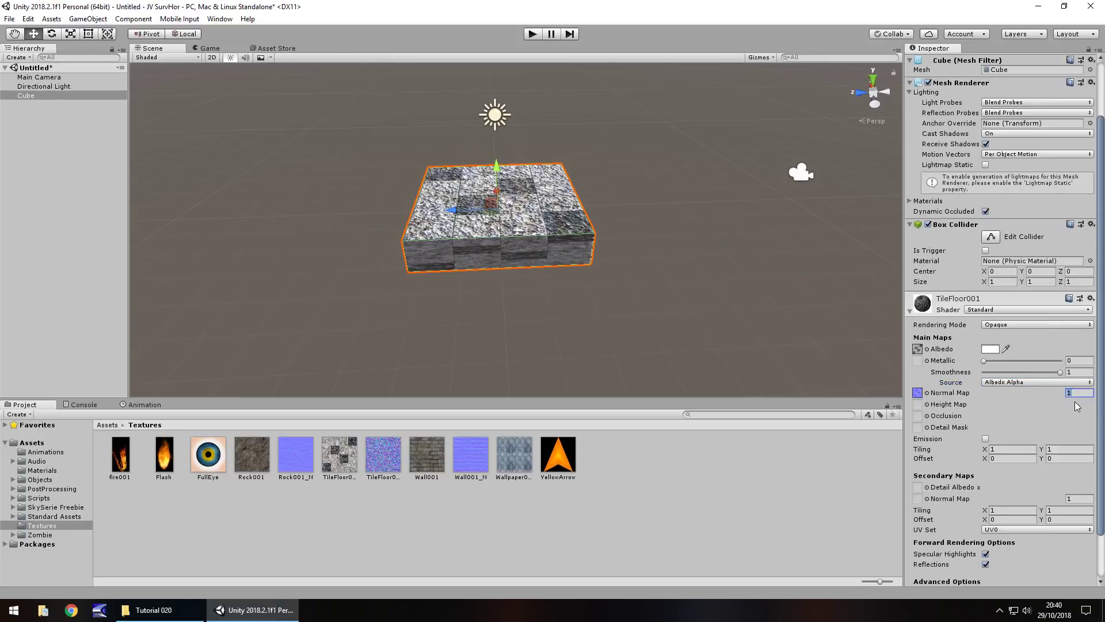
text(0.5)
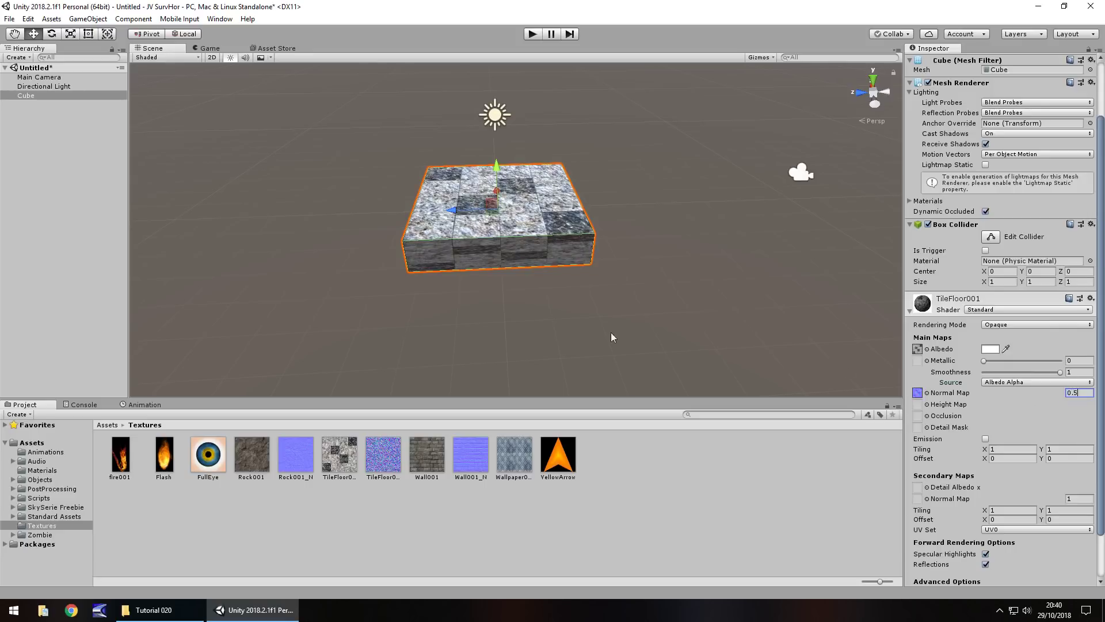
middle_drag(384, 189, 345, 275)
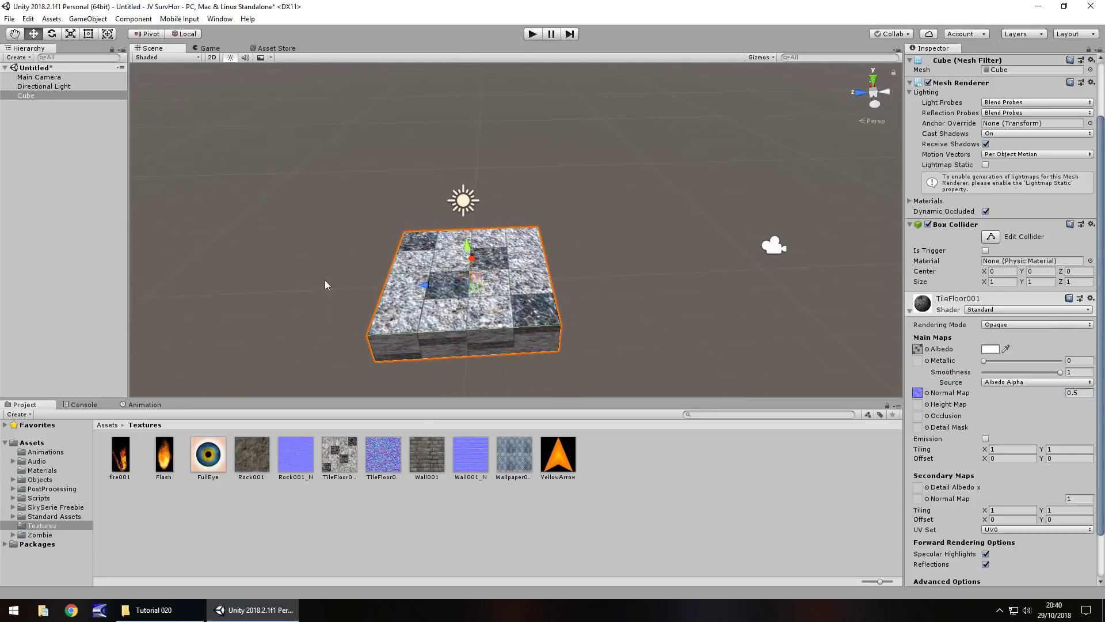
Move the Main Camera to roughly (0, 2.61, -3.48) so it frames the tiled slab
click(30, 78)
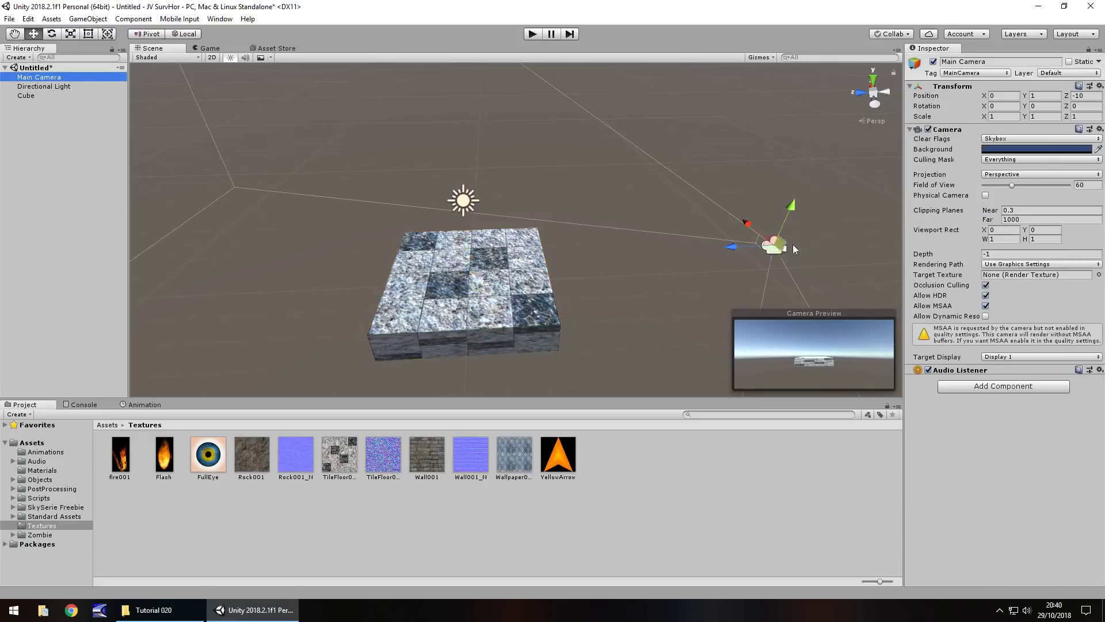
alt+drag(765, 225, 447, 198)
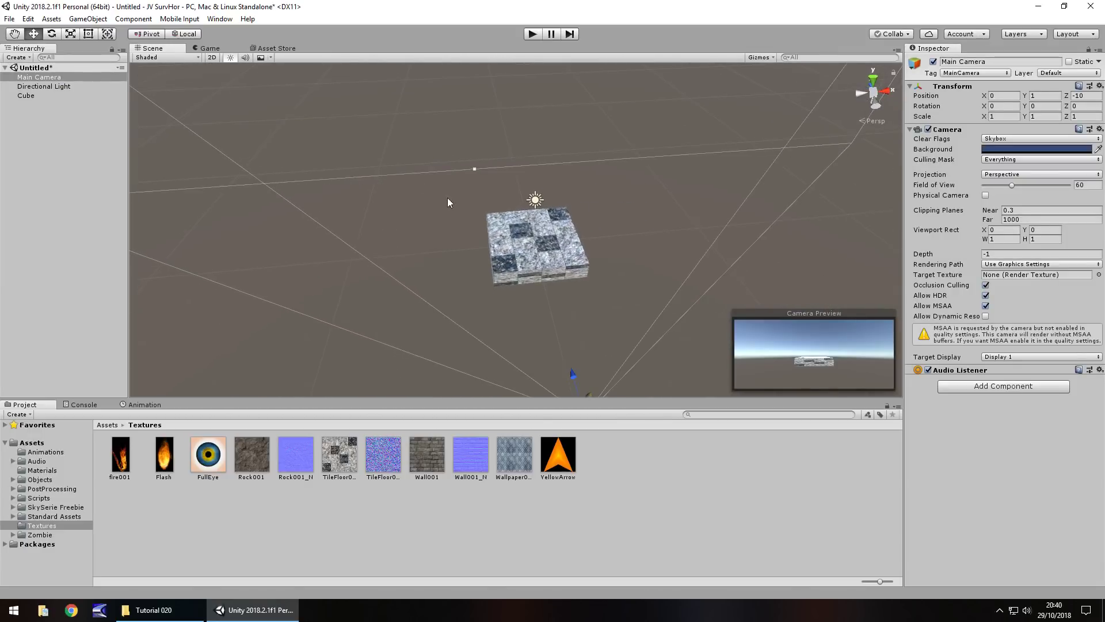
alt+drag(568, 149, 582, 242)
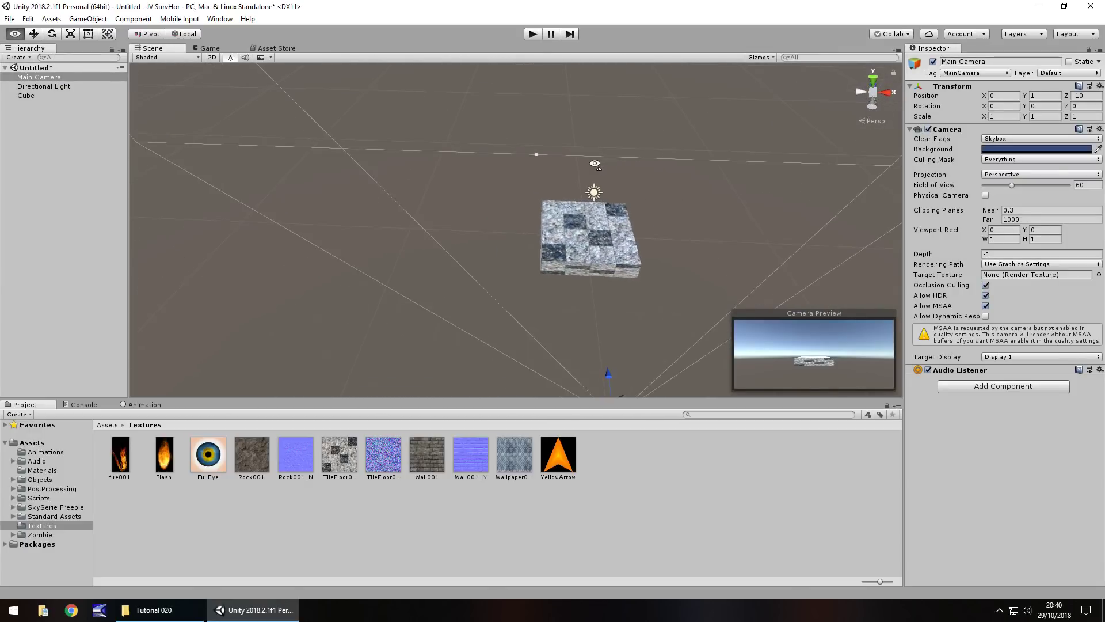
drag(608, 374, 605, 255)
middle_drag(604, 255, 607, 210)
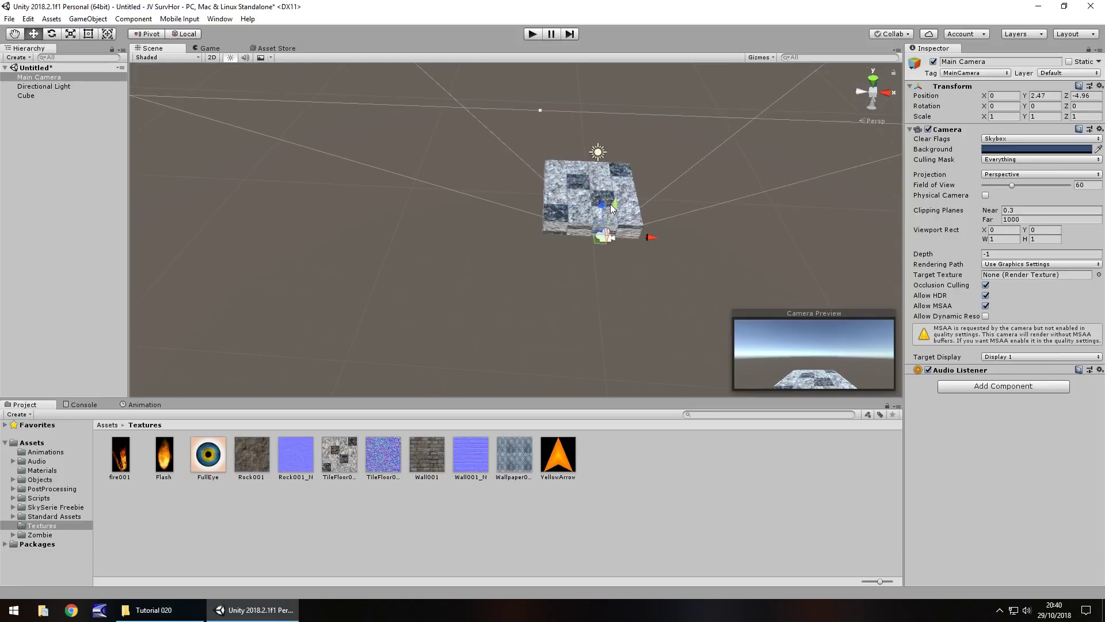
drag(612, 207, 597, 183)
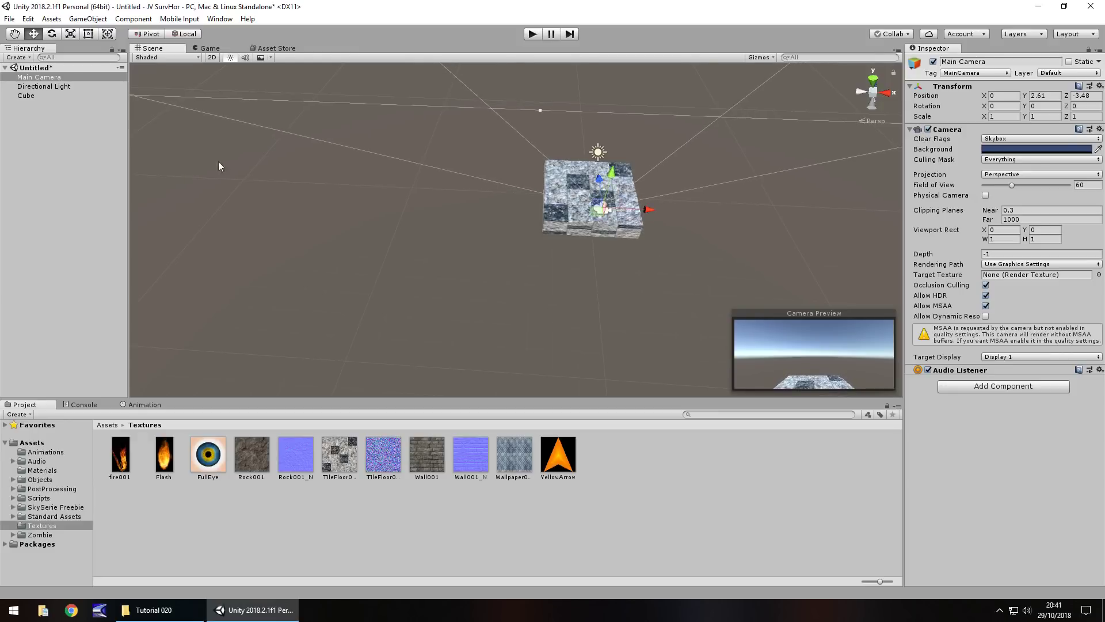
Rename the floor cube to Floor001
click(554, 183)
alt+drag(443, 235, 94, 176)
right_click(25, 98)
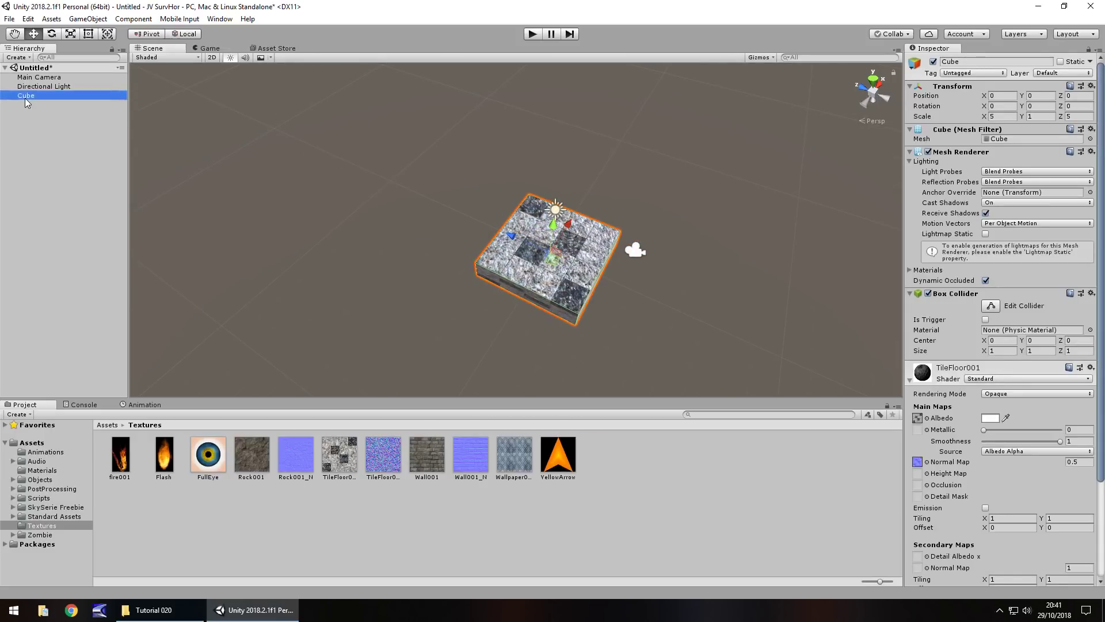
click(57, 135)
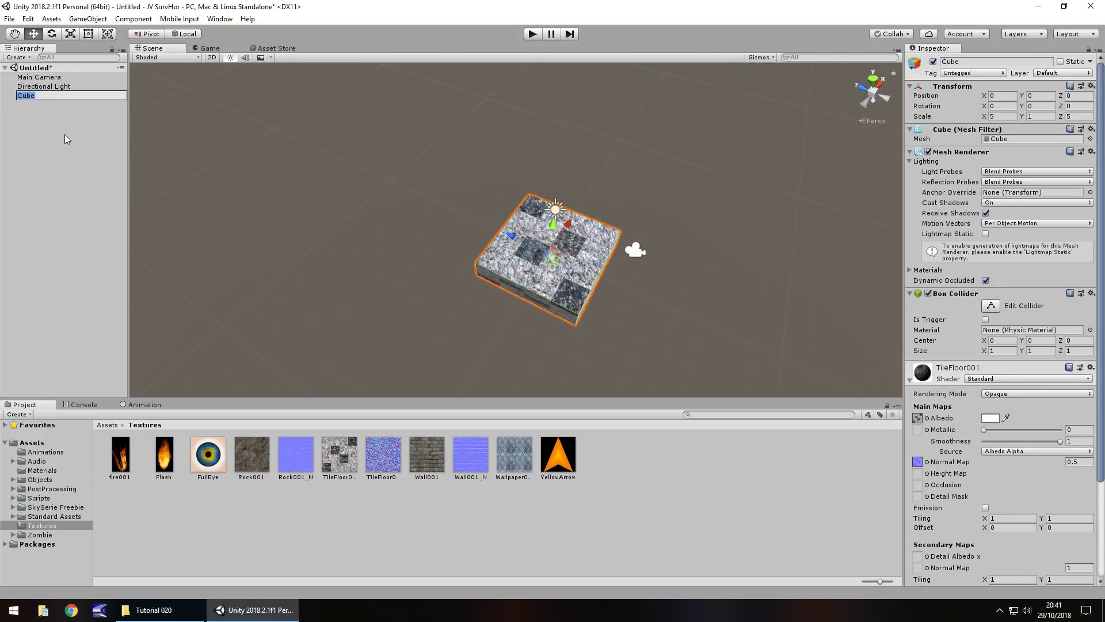
text(Floor001)
key(Return)
Duplicate Floor001 into a 5 × 6 × 5 block at (0, 3.5, 5) named Wall001
key(ctrl+d)
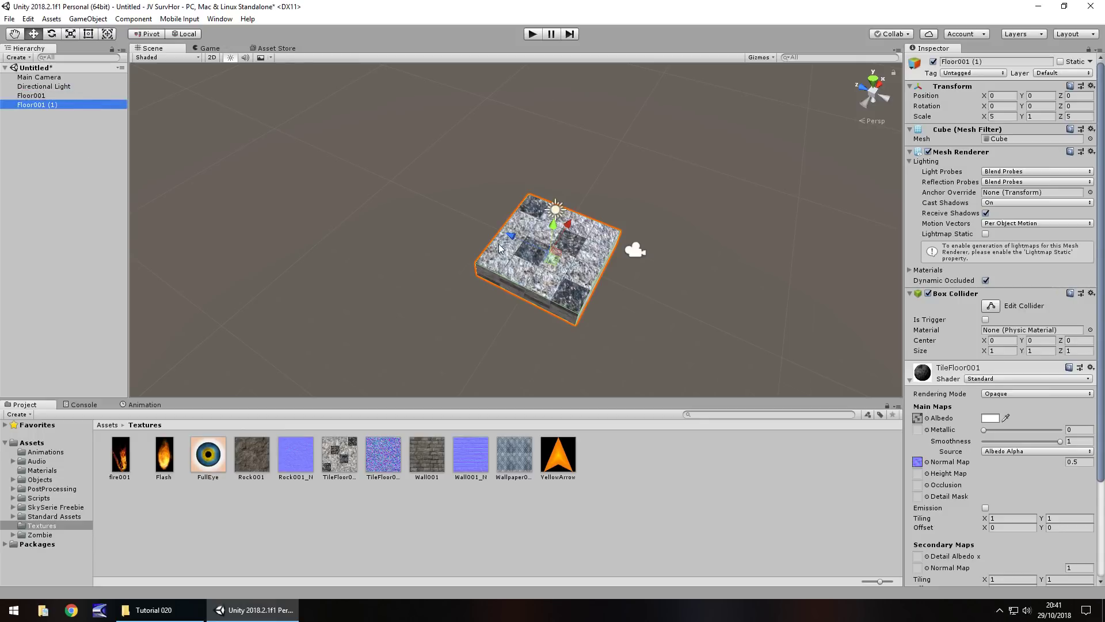
drag(511, 235, 422, 200)
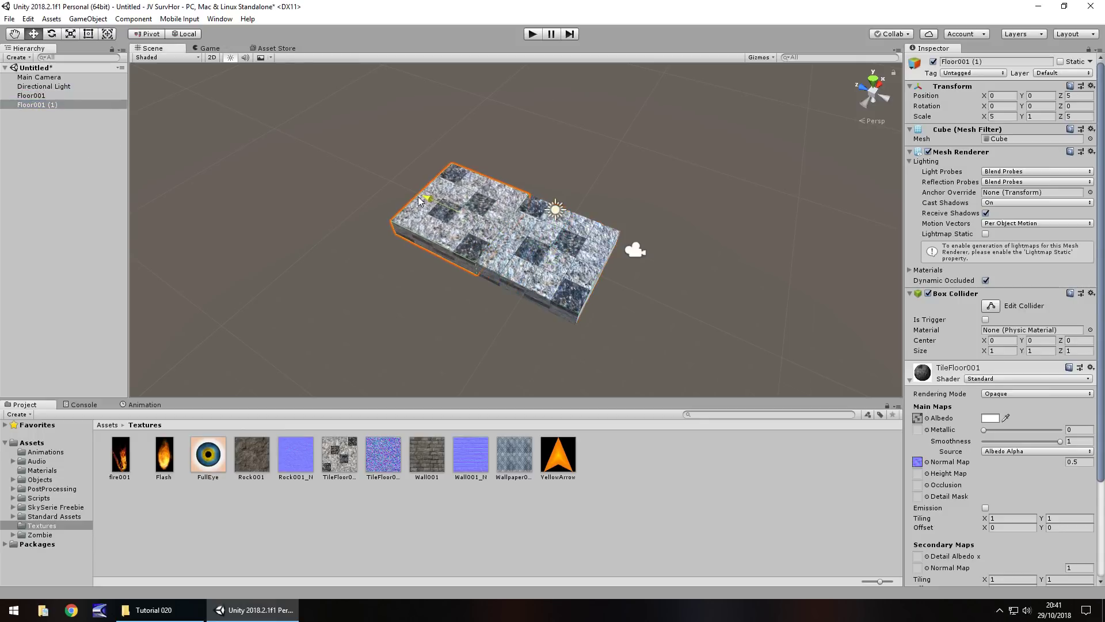
click(1041, 117)
text(6)
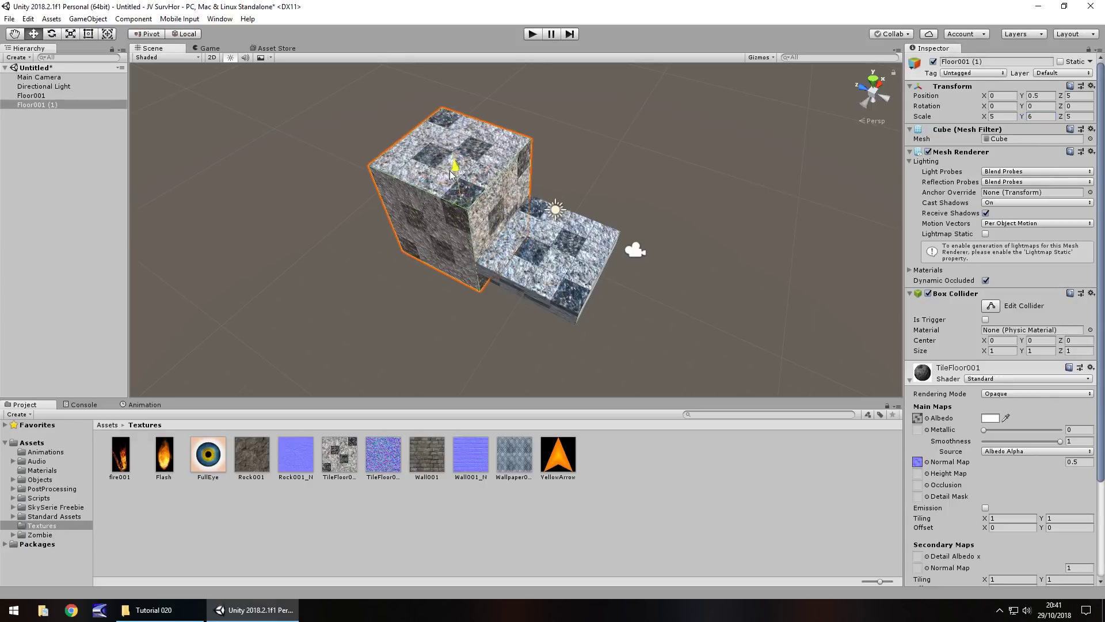
drag(451, 174, 438, 146)
drag(509, 460, 483, 164)
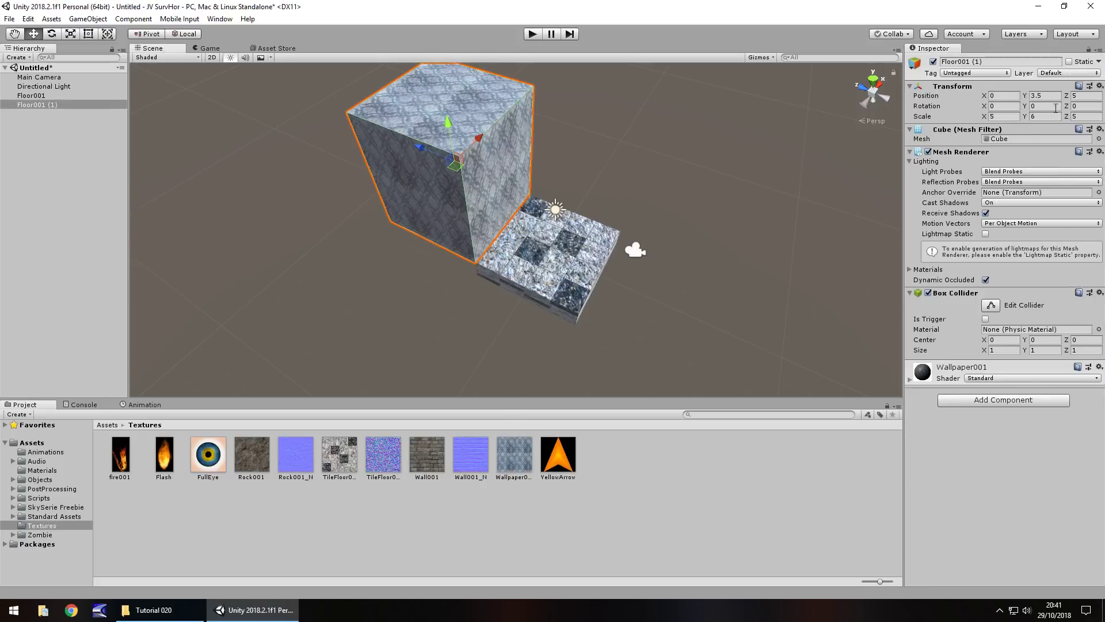
click(49, 105)
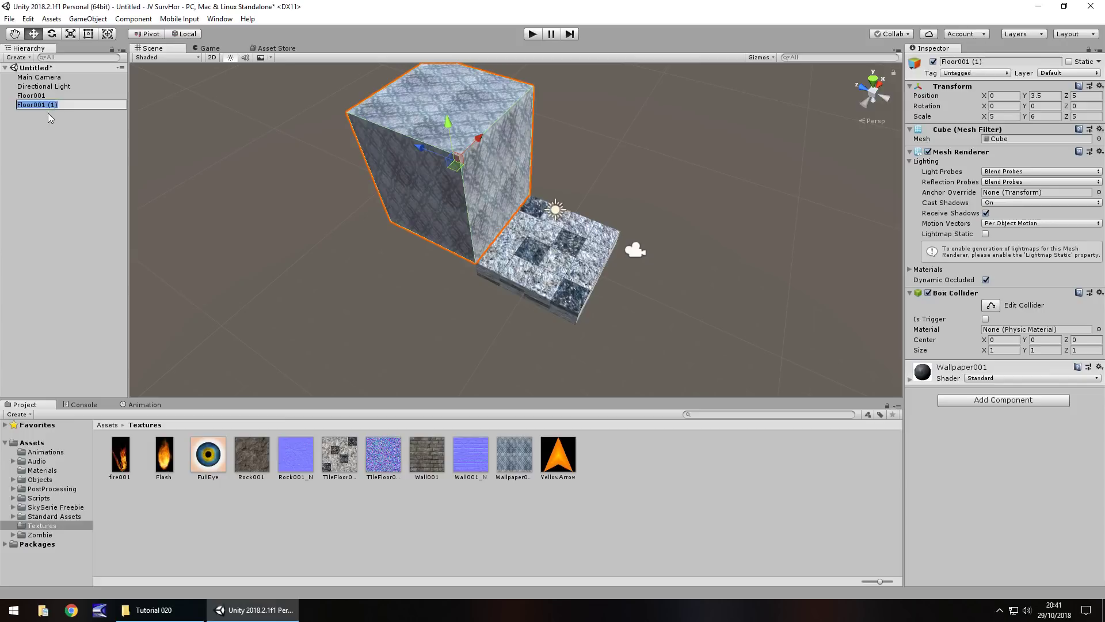
text(Wall001)
key(Return)
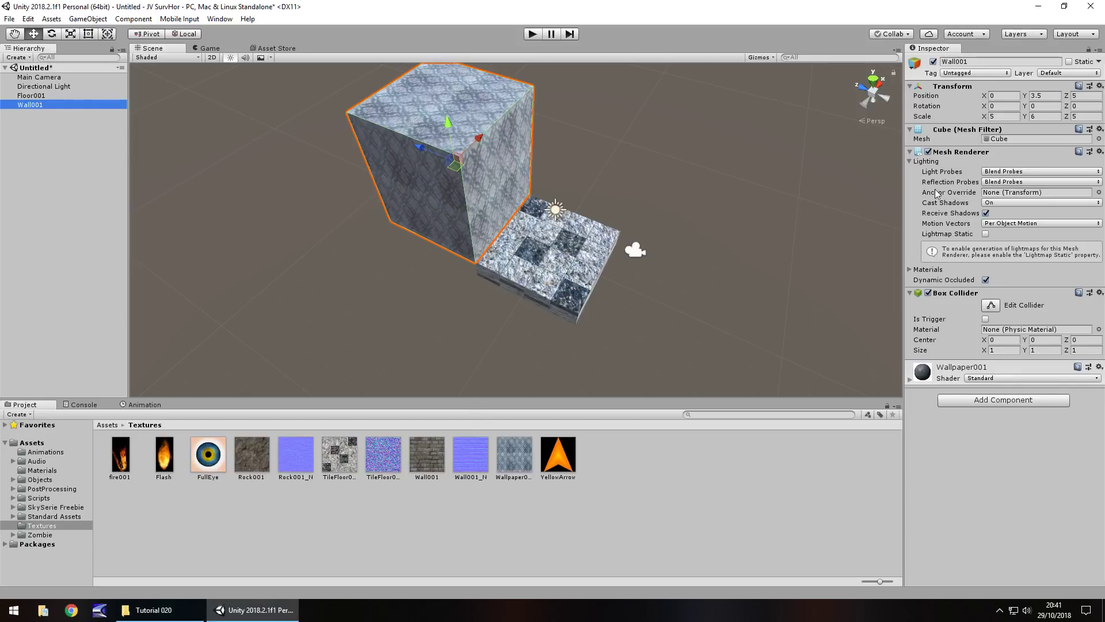
Duplicate Wallpaper001 into a grayscale-generated normal-map texture
click(512, 453)
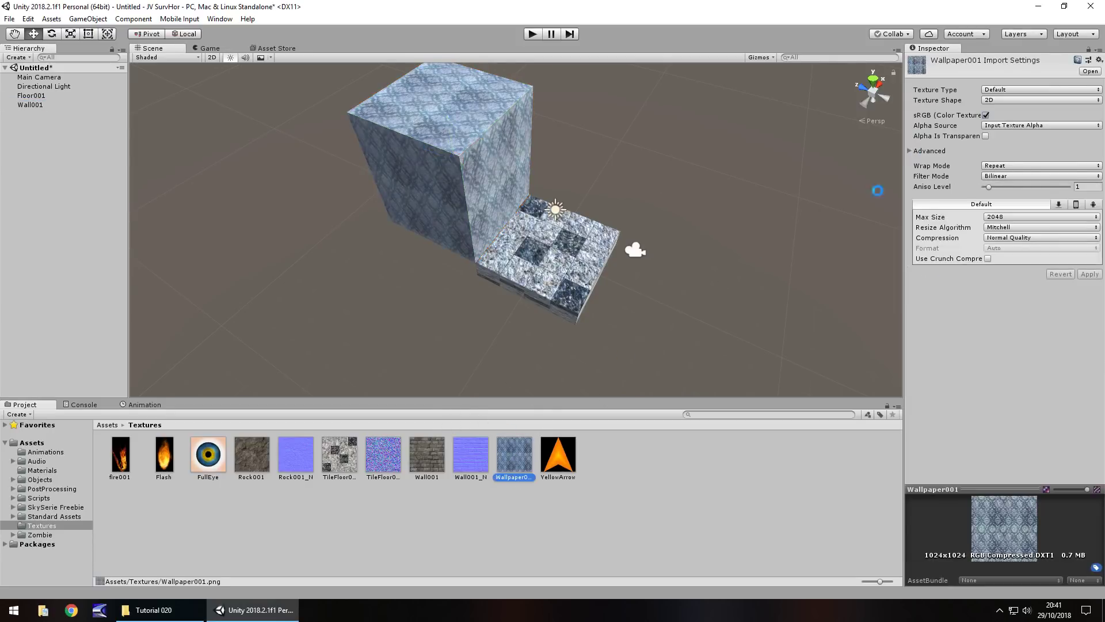
key(ctrl+d)
click(1018, 90)
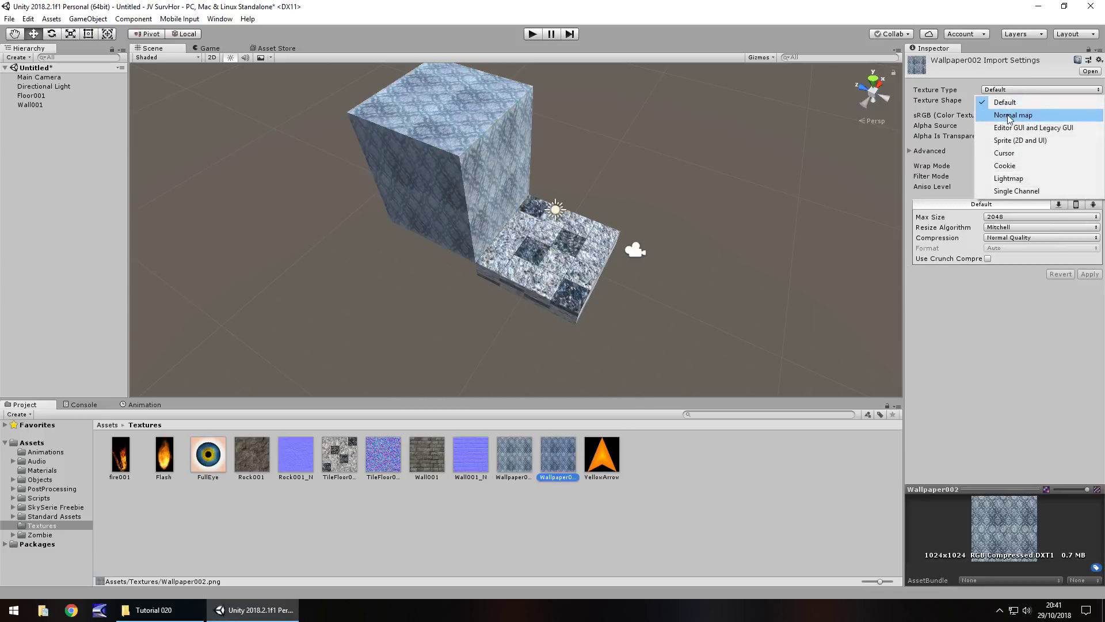
click(1010, 114)
click(985, 115)
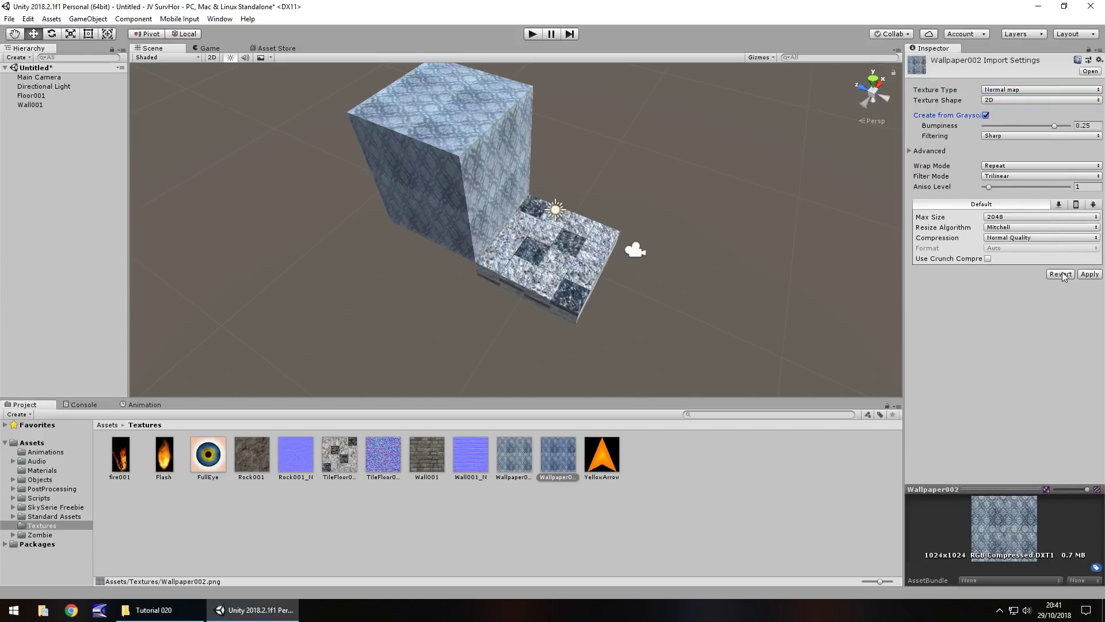
click(1088, 275)
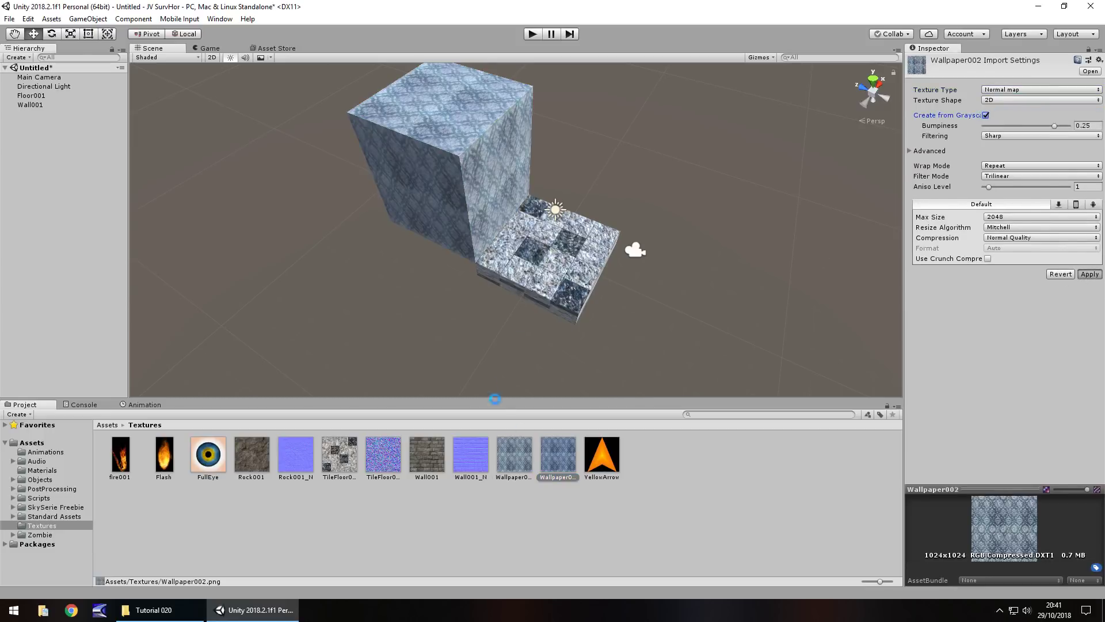
Assign that normal map to Wall001's material, with smoothness taken from Albedo Alpha
click(484, 194)
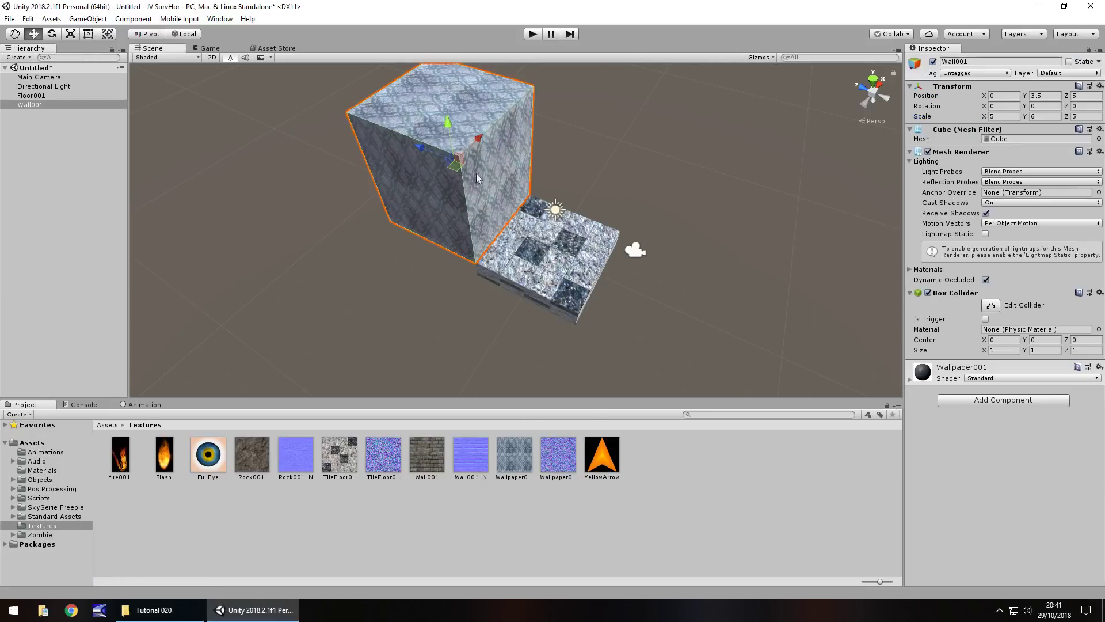
click(908, 383)
scroll(990, 386, down, 3)
drag(558, 458, 918, 392)
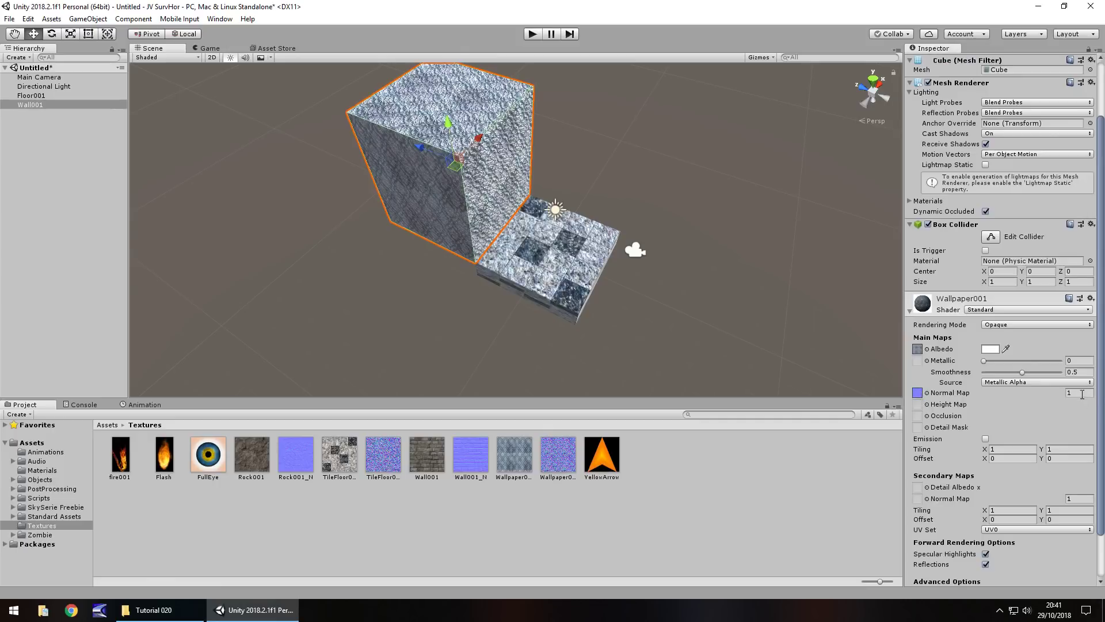
click(1045, 382)
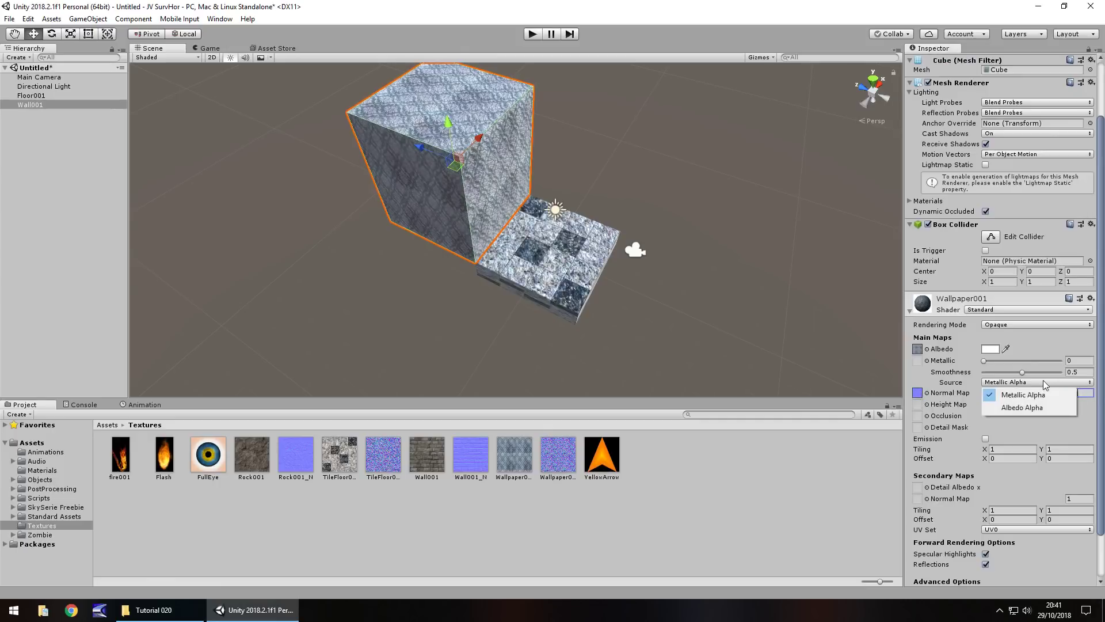
click(1023, 410)
alt+drag(691, 345, 229, 530)
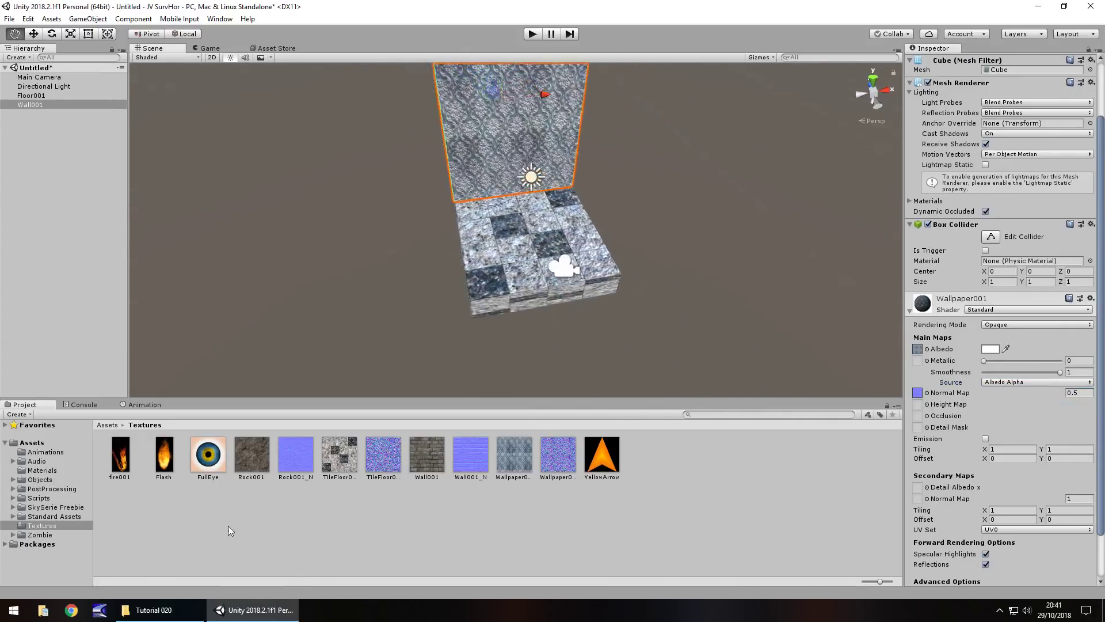
Add two Wall001 copies, one to the left and one to the right
key(f)
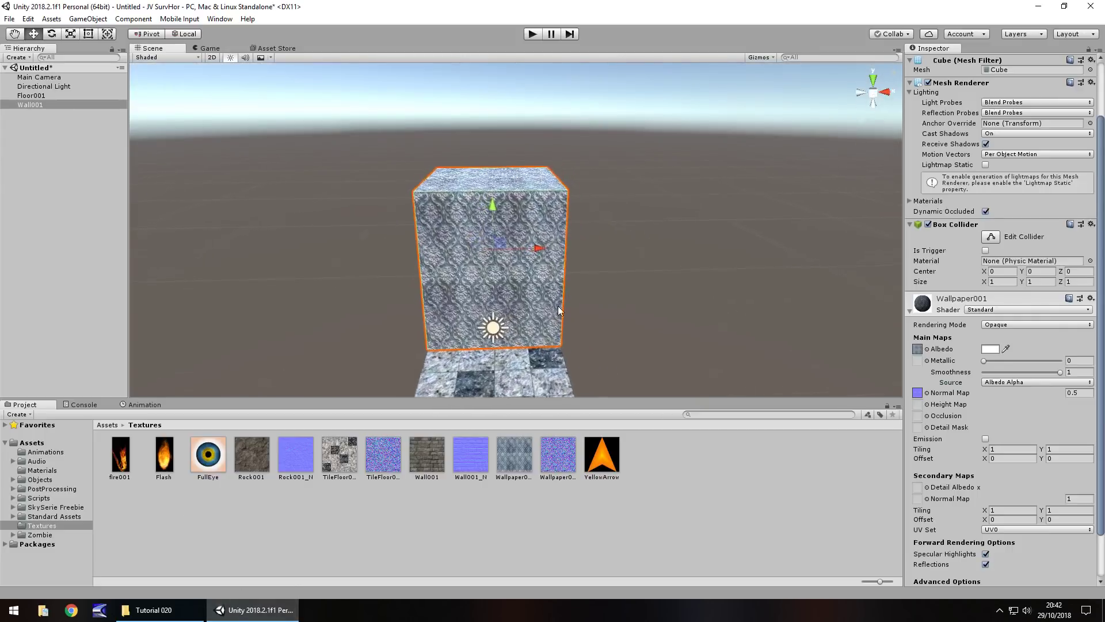
alt+drag(558, 311, 450, 249)
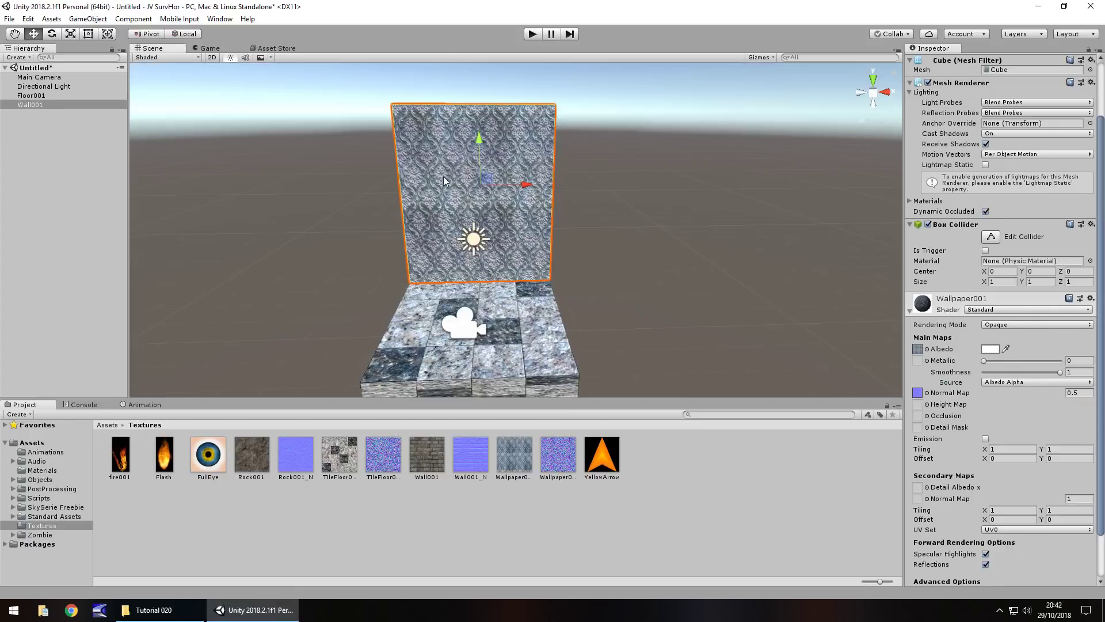
key(ctrl+d)
drag(523, 186, 657, 206)
key(ctrl+d)
Add two Floor001 copies on either side, then preview the room in play mode
click(407, 338)
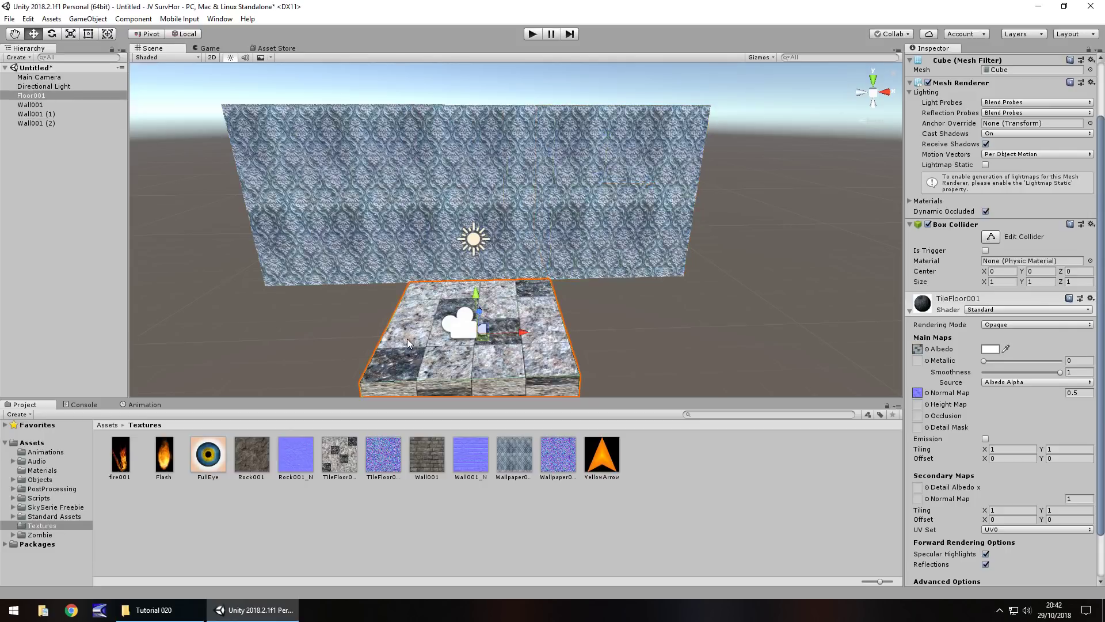
key(ctrl+d)
drag(504, 341, 703, 351)
key(ctrl+d)
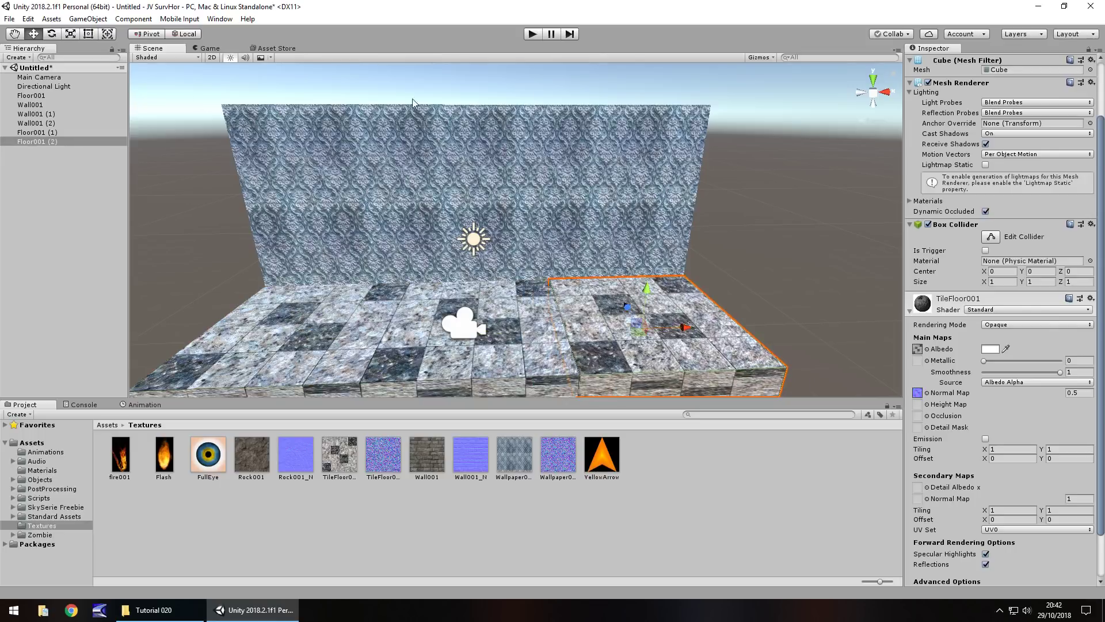
click(529, 36)
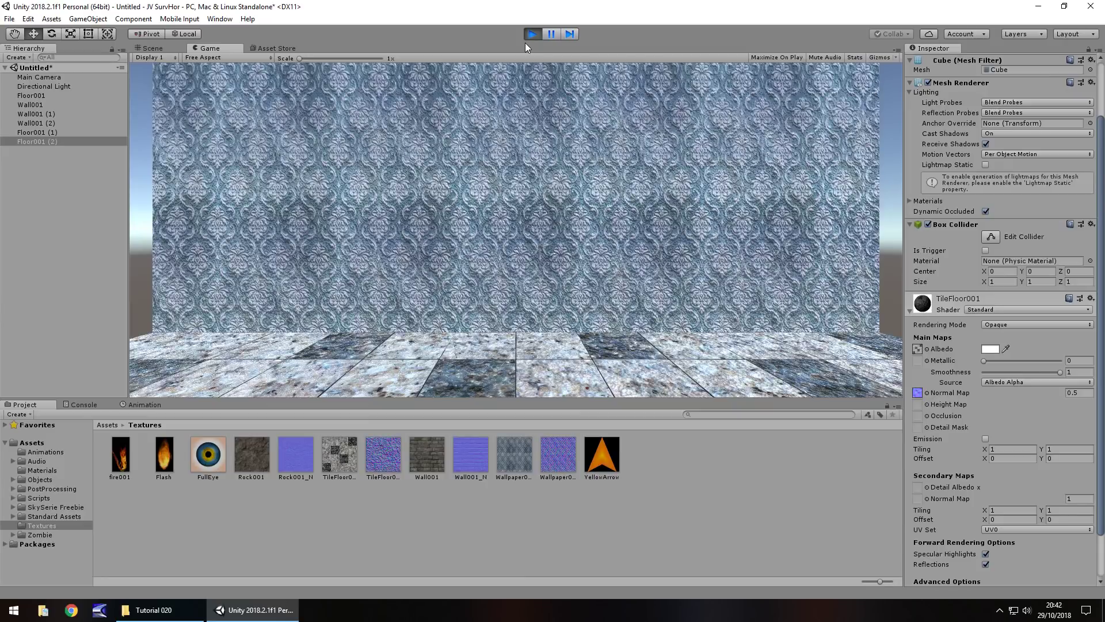
click(533, 34)
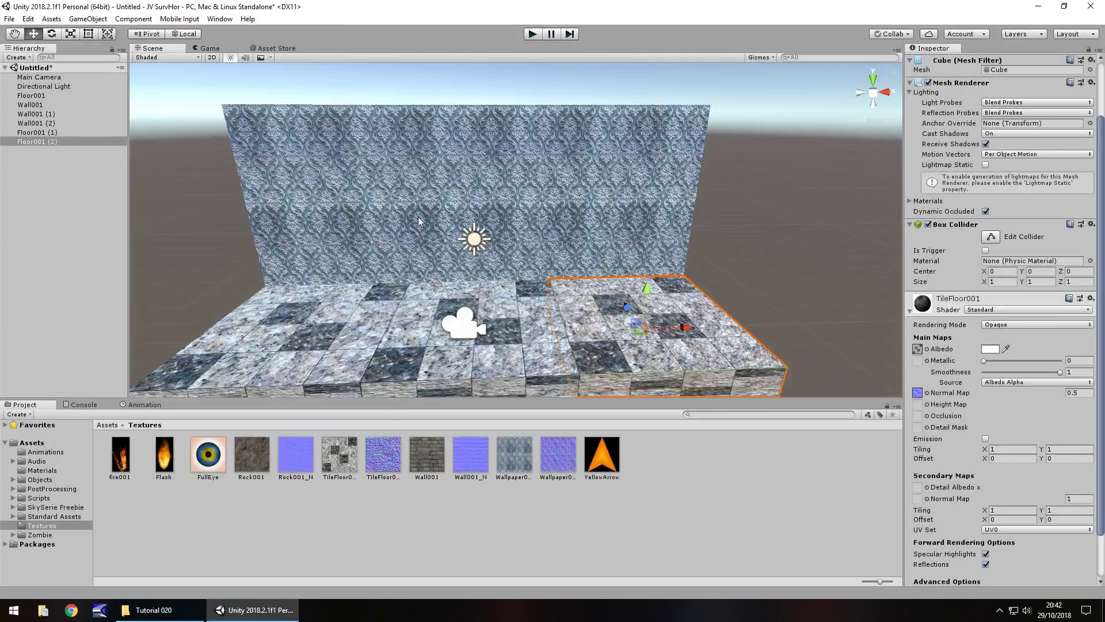
Duplicate the left wall and floor sections into Wall001 (3) and Floor001 (3) further left
click(455, 322)
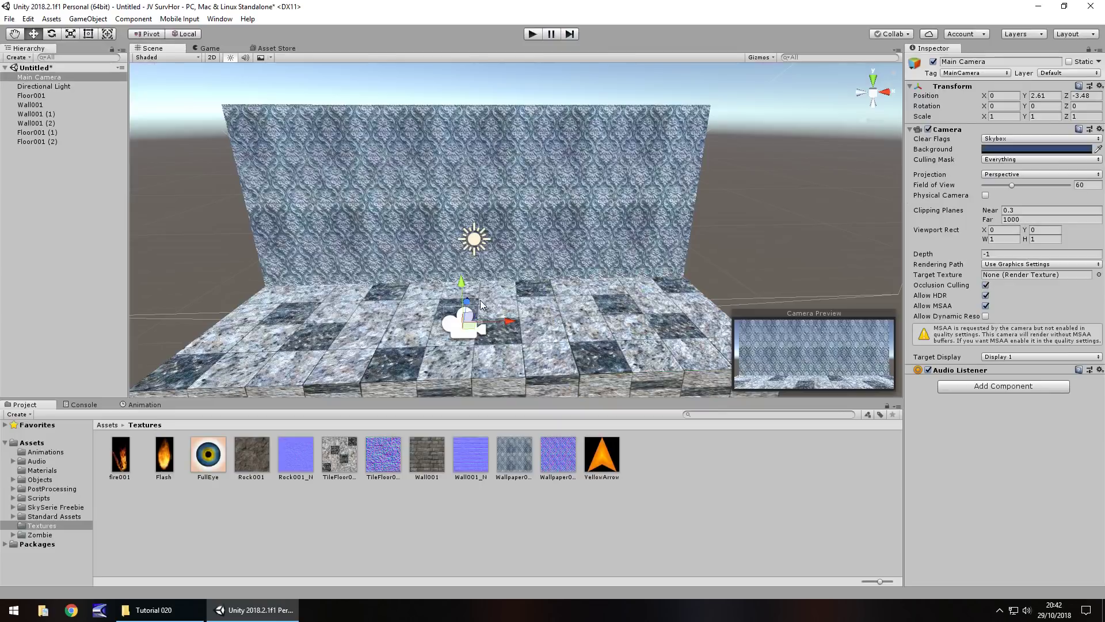
drag(468, 294, 468, 291)
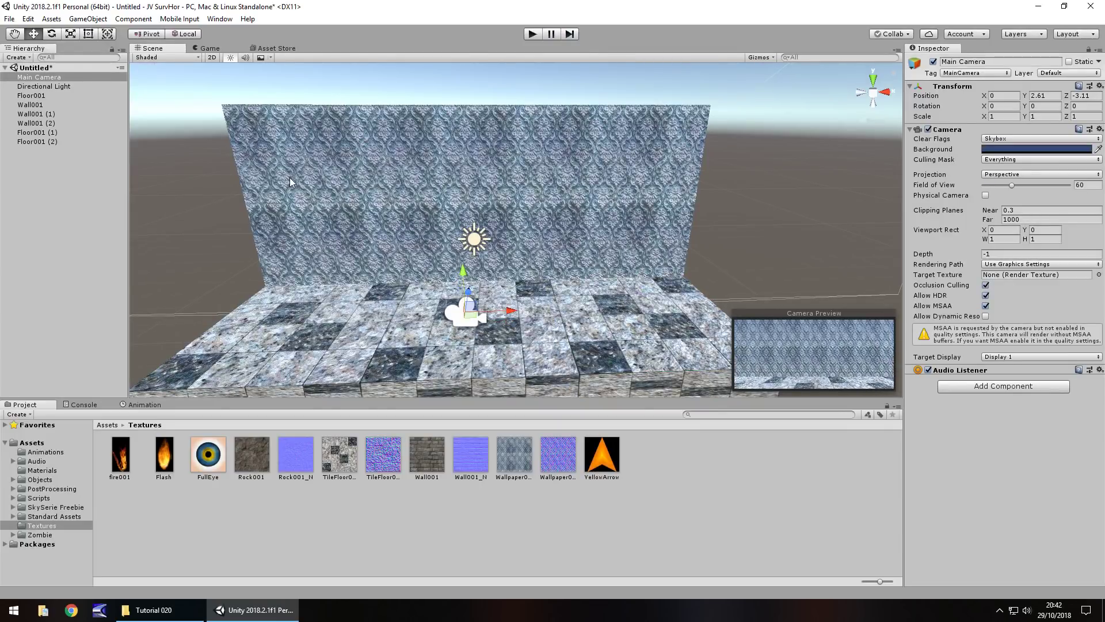
click(304, 183)
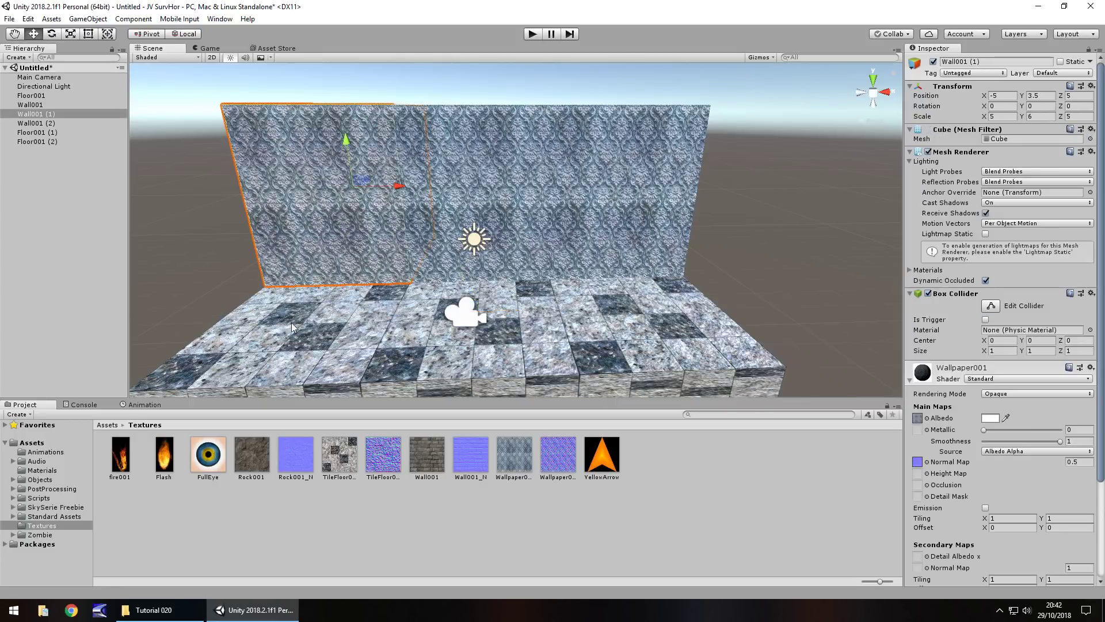
shift+click(285, 325)
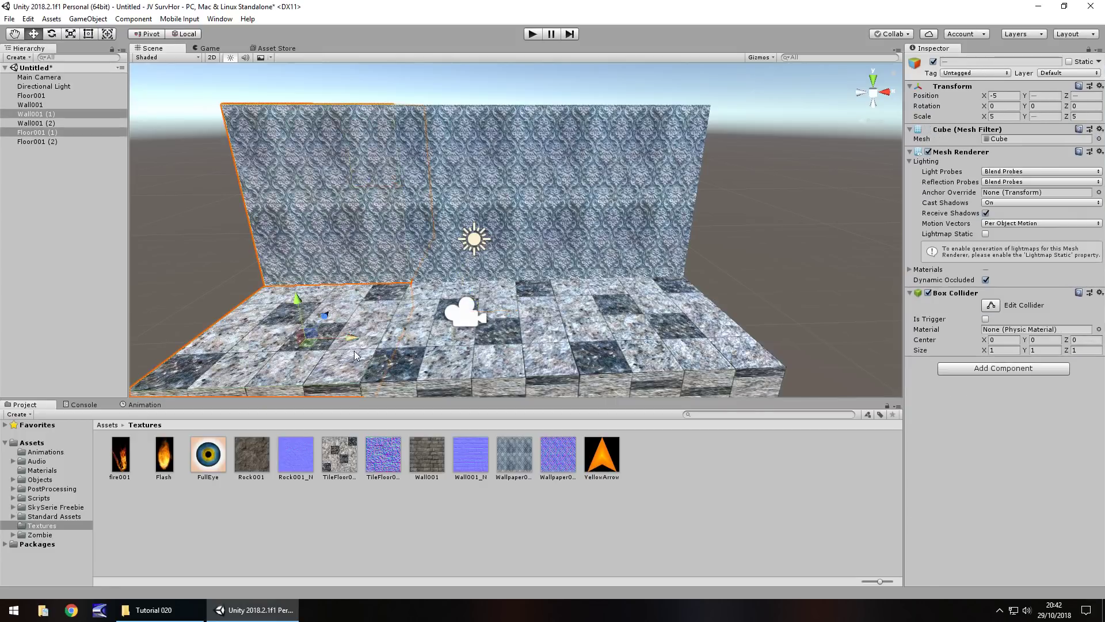
key(ctrl+d)
drag(373, 185, 267, 200)
Slide the Main Camera left to (-1.59, 2.61, -3.11) and check its view in play mode
click(476, 321)
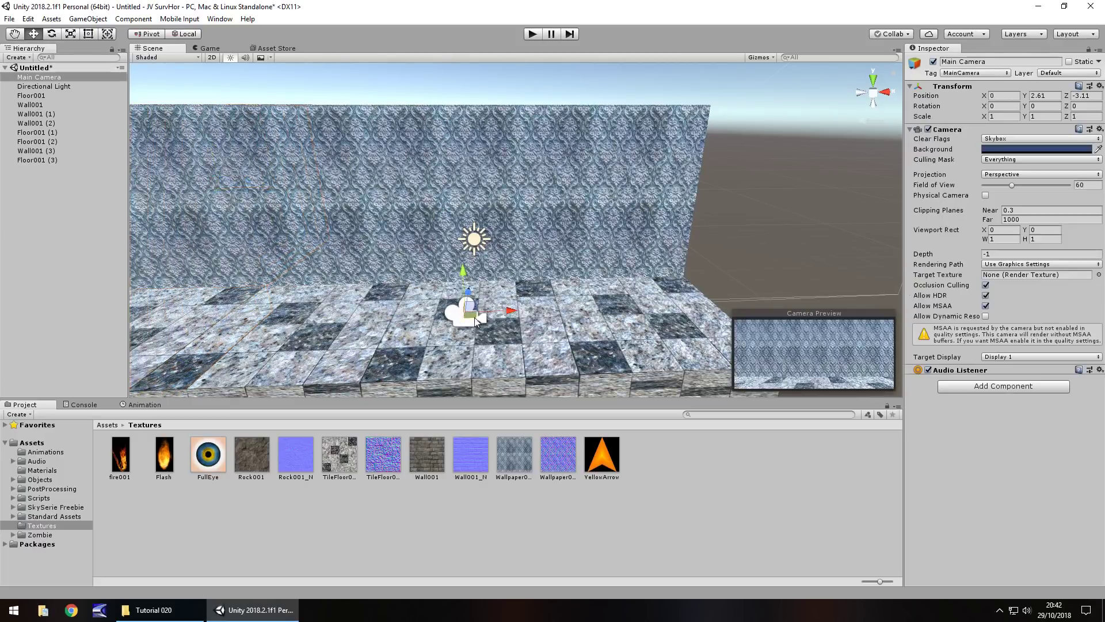
drag(511, 311, 427, 327)
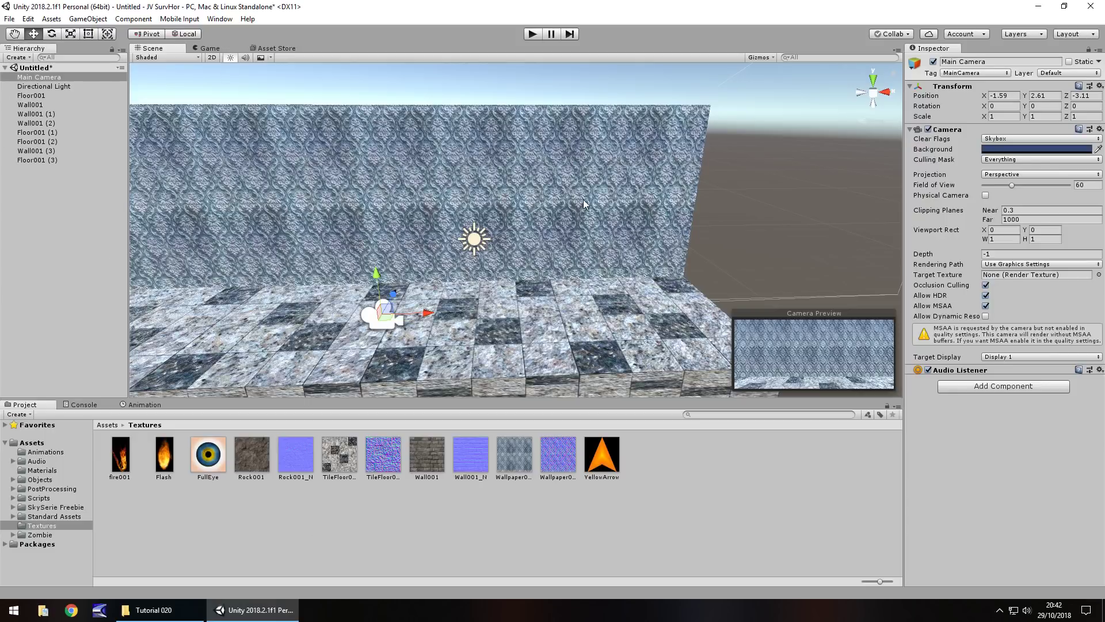
click(535, 33)
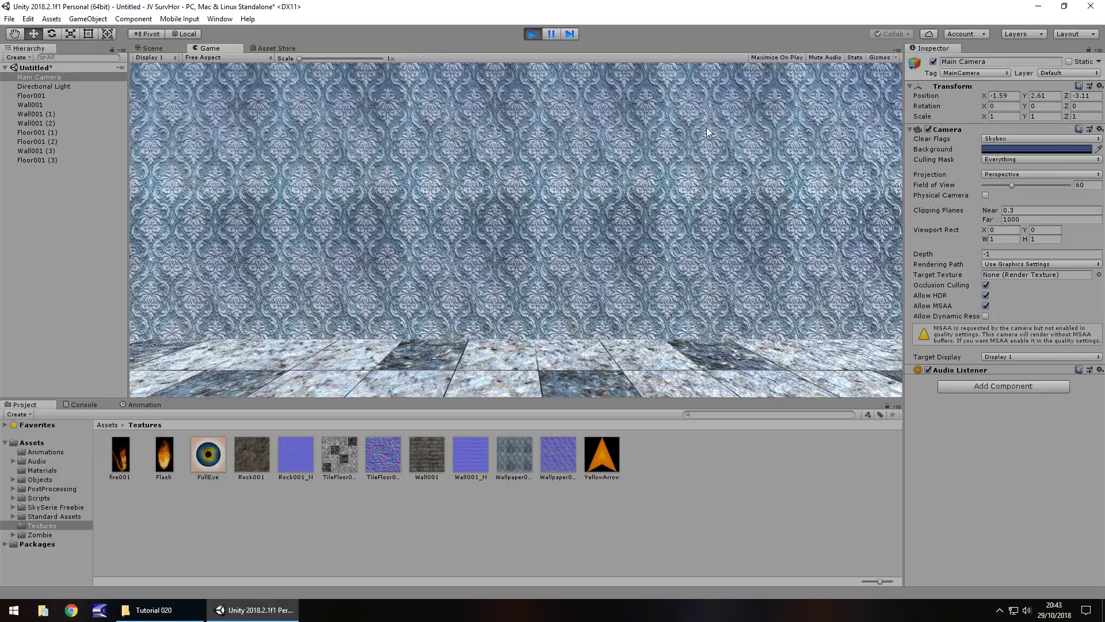
click(530, 36)
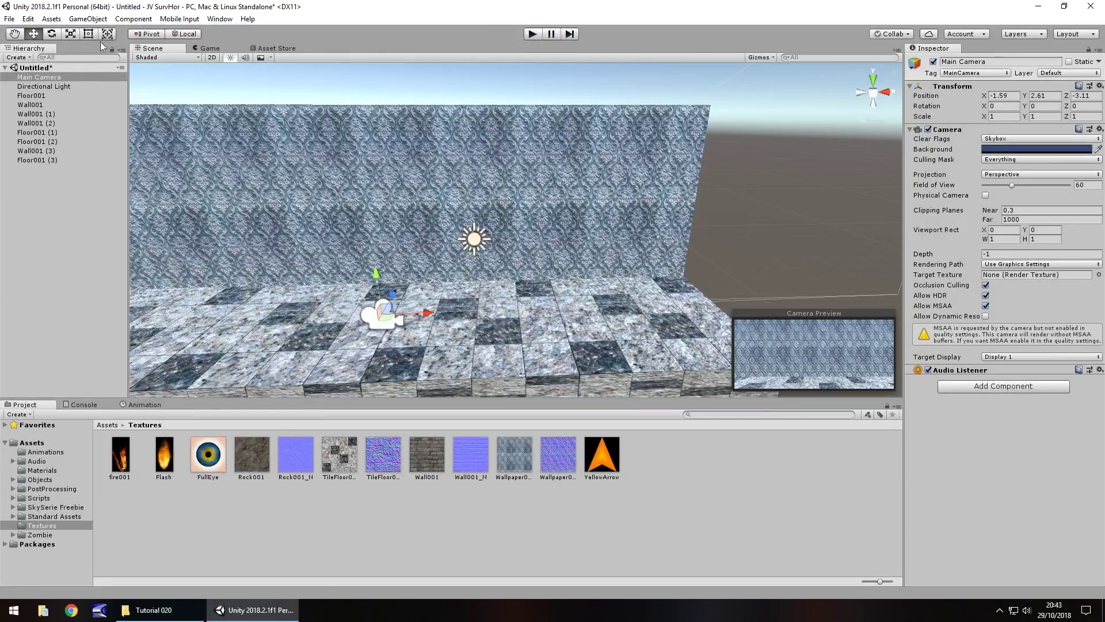
Add a sphere scaled to 2, 2, 2 and move it along X into the room
click(88, 18)
mouse_move(126, 59)
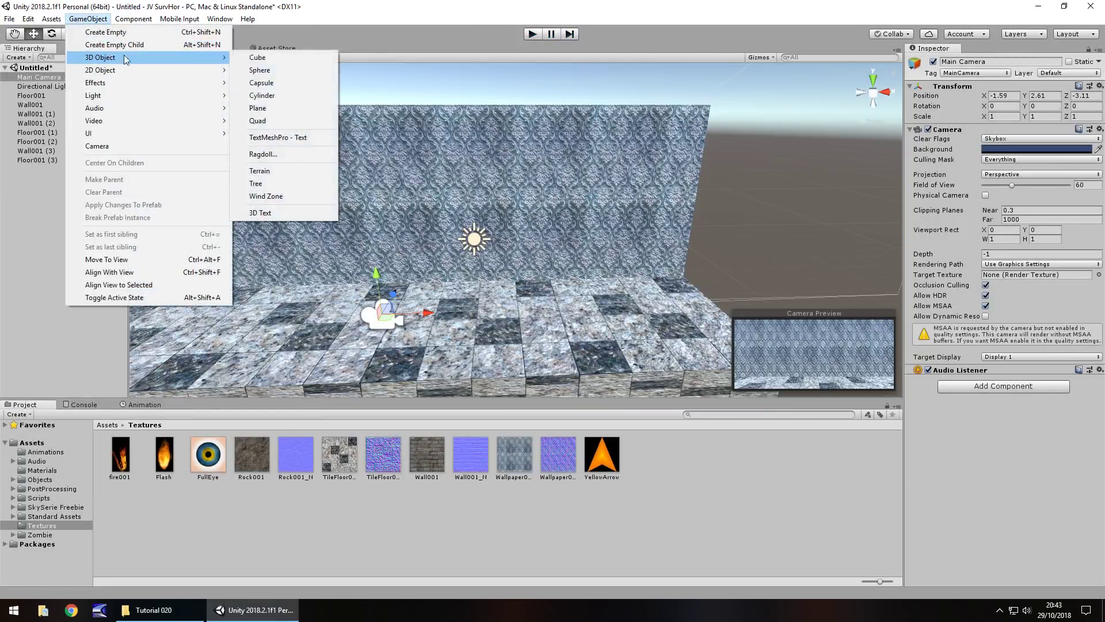
click(271, 71)
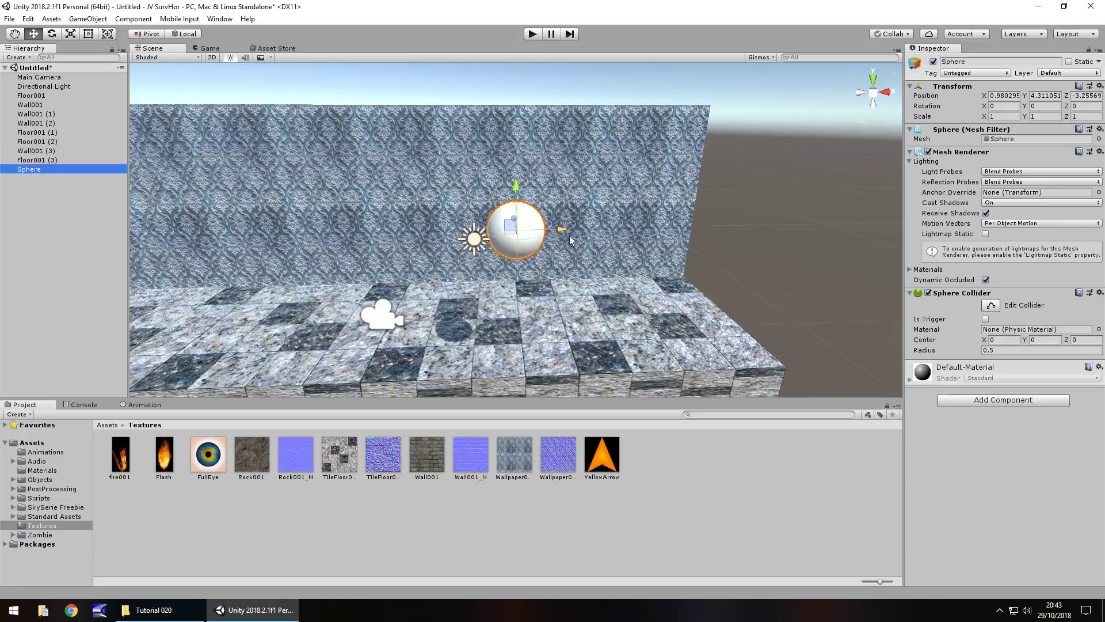
alt+drag(569, 241, 637, 154)
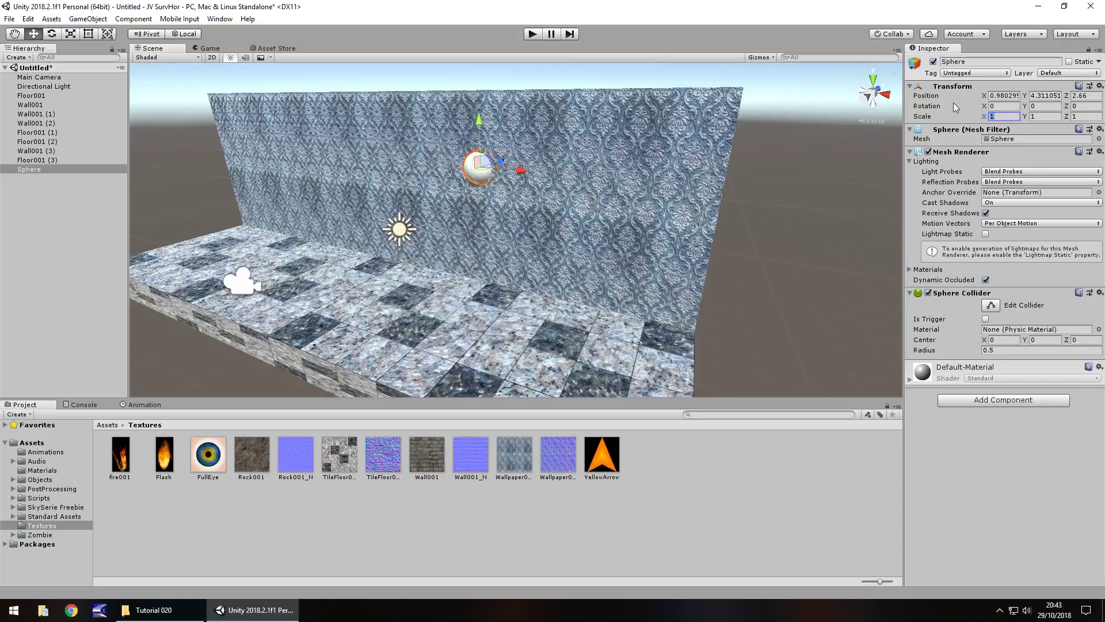
text(2)
click(1050, 115)
text(2)
click(1085, 115)
text(2)
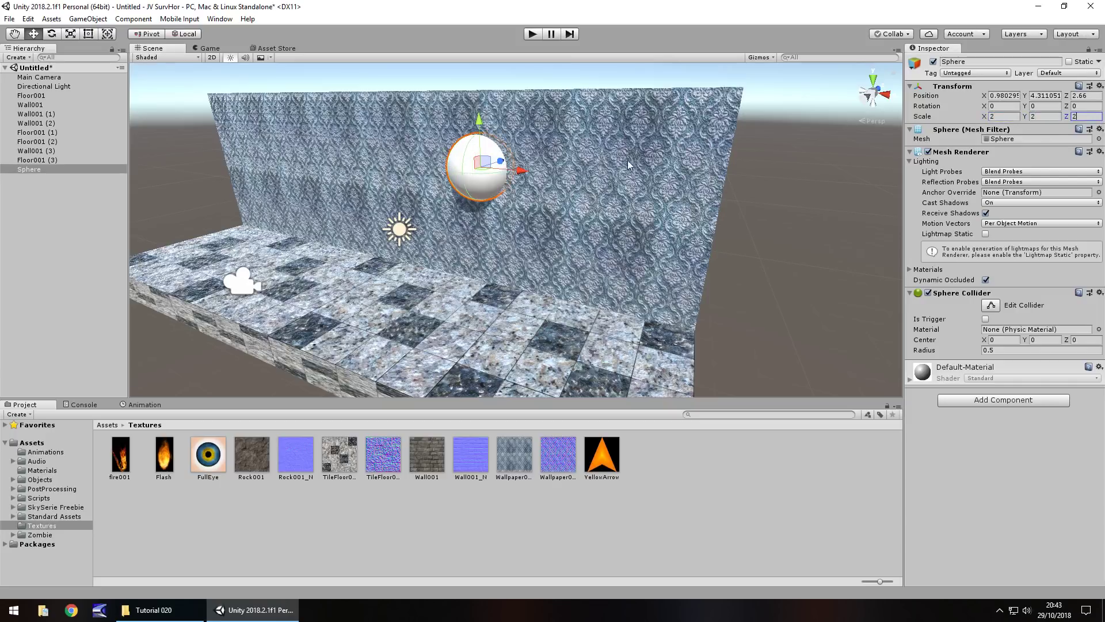
drag(528, 176, 559, 175)
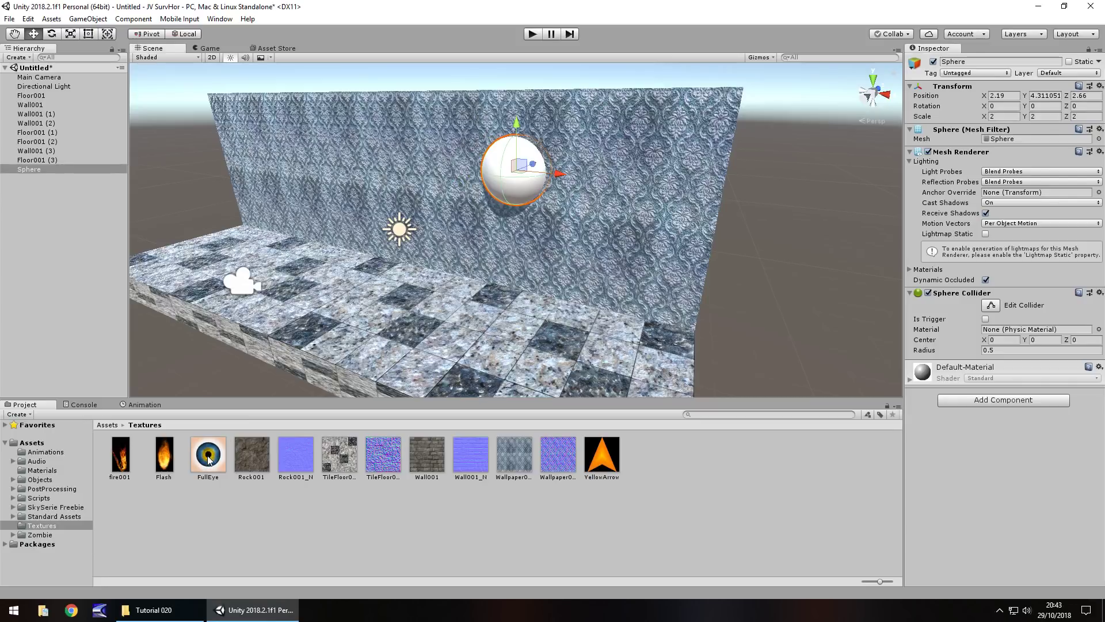
Wrap the sphere in the FullEye texture and set its Y rotation to 90
drag(208, 459, 31, 174)
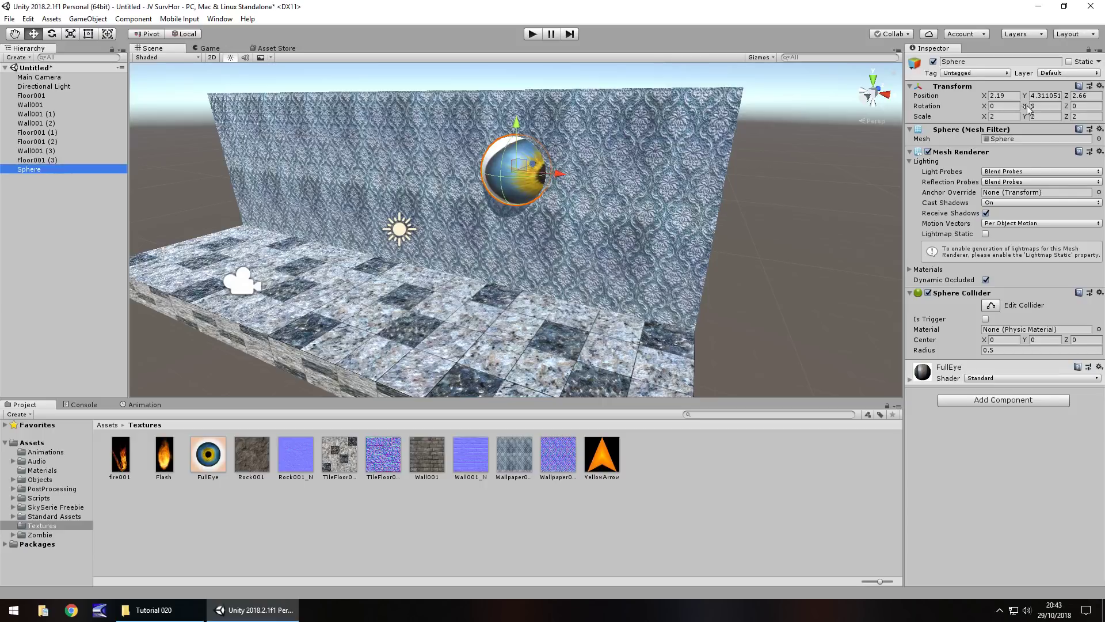
drag(1028, 108, 4, 95)
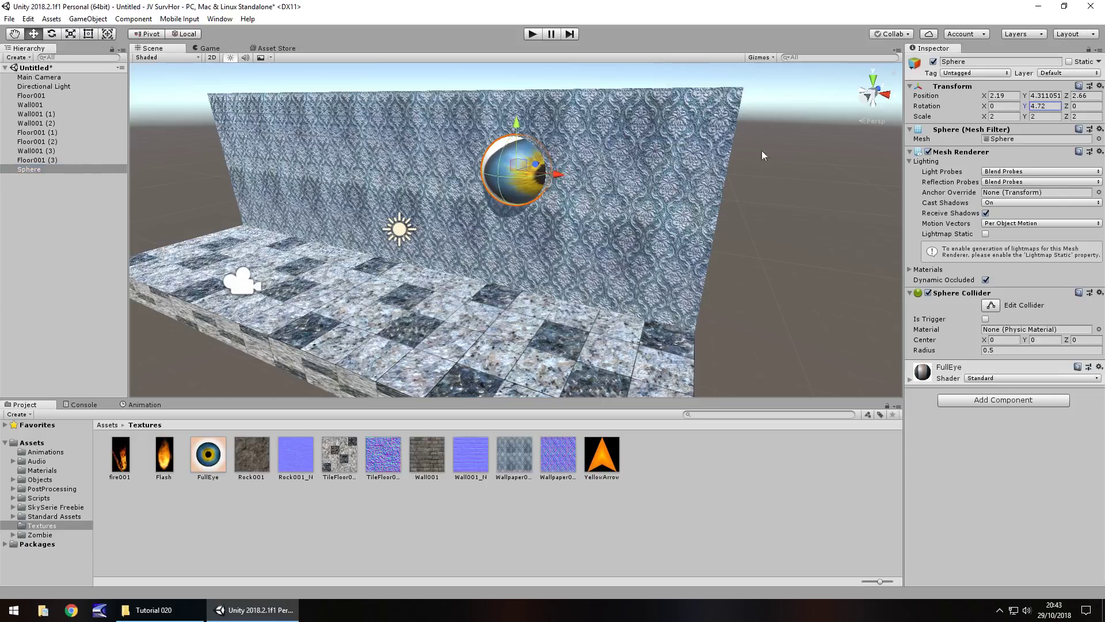
click(1042, 107)
text(90)
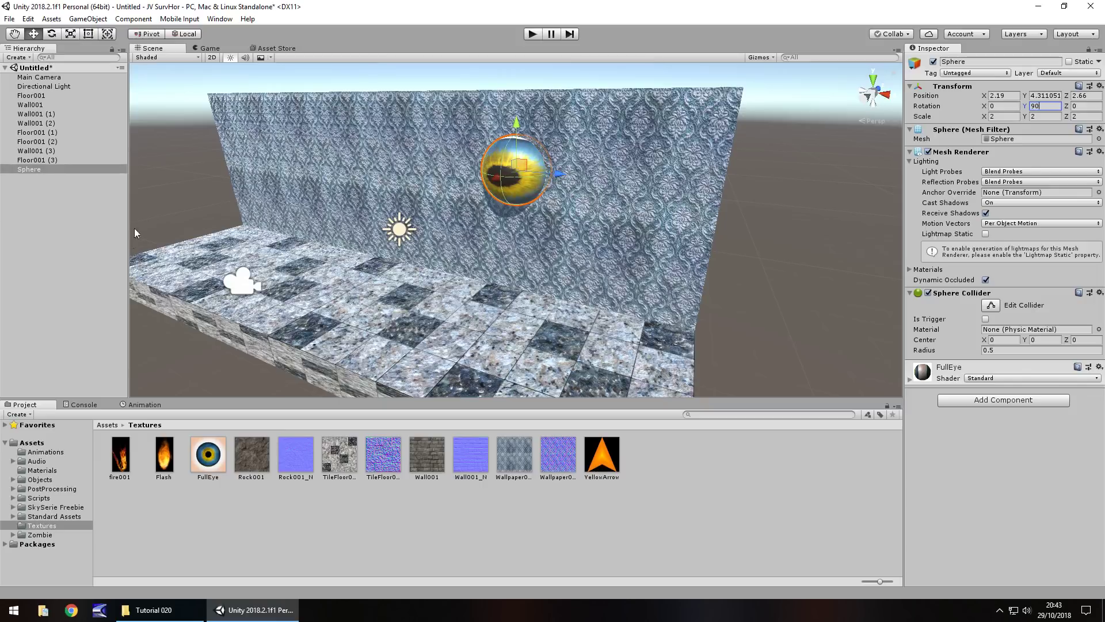
alt+drag(345, 236, 474, 248)
scroll(506, 256, up, 3)
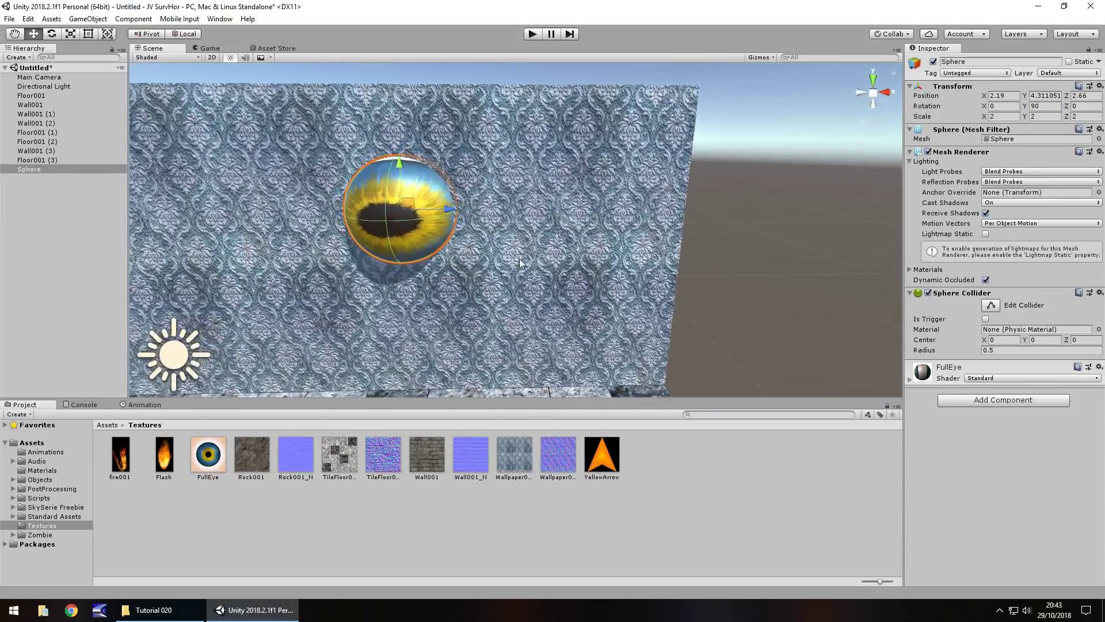
middle_drag(520, 263, 639, 190)
alt+drag(639, 190, 306, 262)
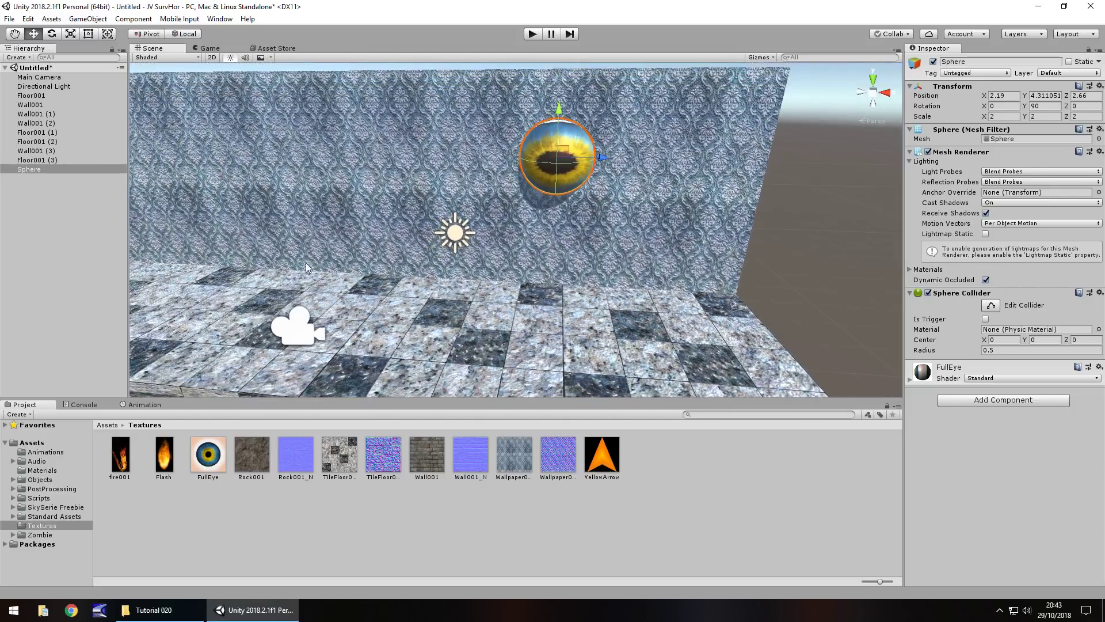
Rename the sphere to FullEye
right_click(22, 170)
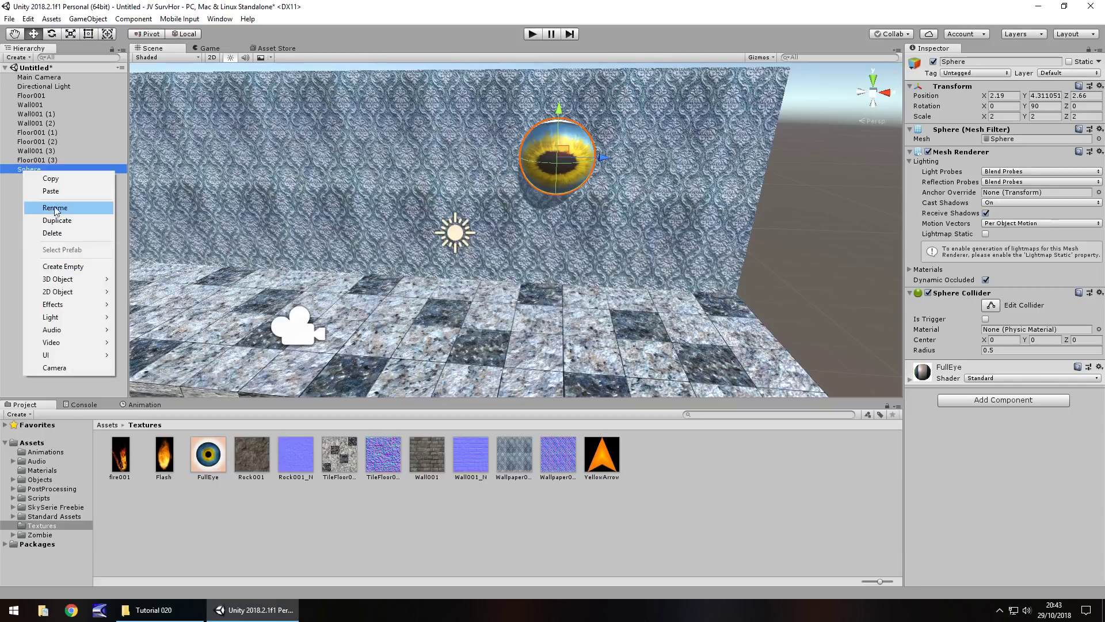
click(63, 208)
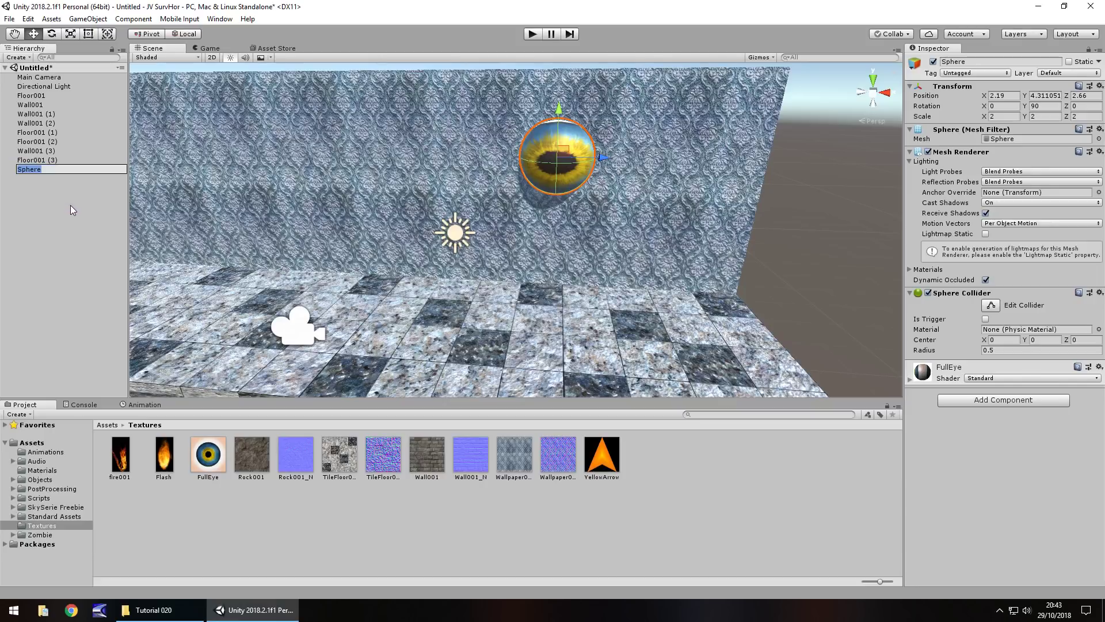
text(FullEye)
key(Return)
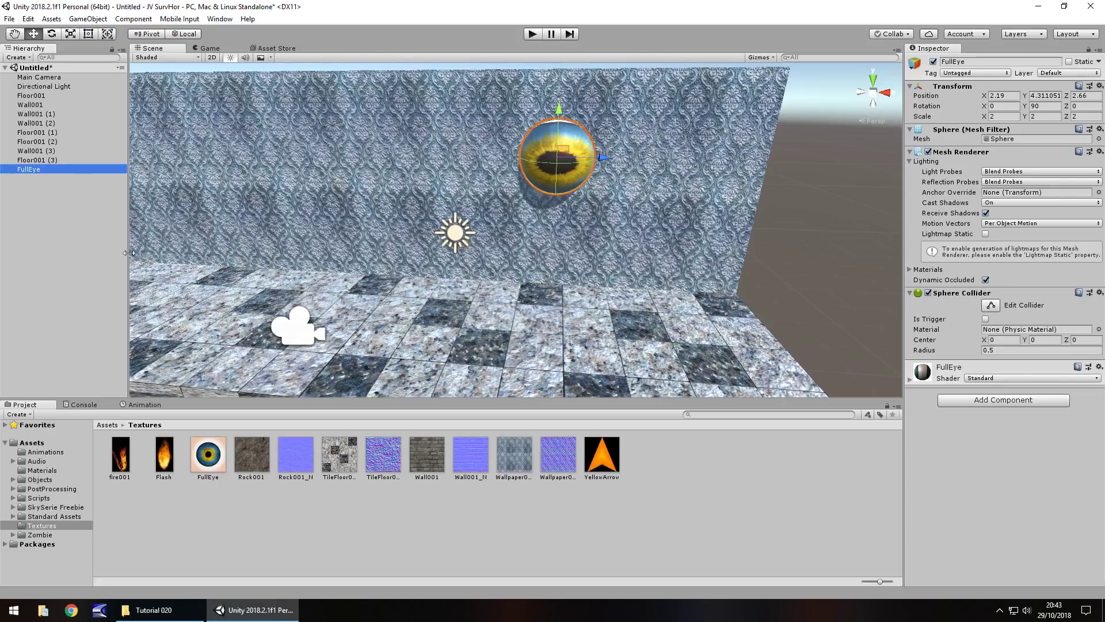
Save a new MenuEye clip in the Animations folder, giving FullEye an Animator and controller
click(44, 452)
click(144, 405)
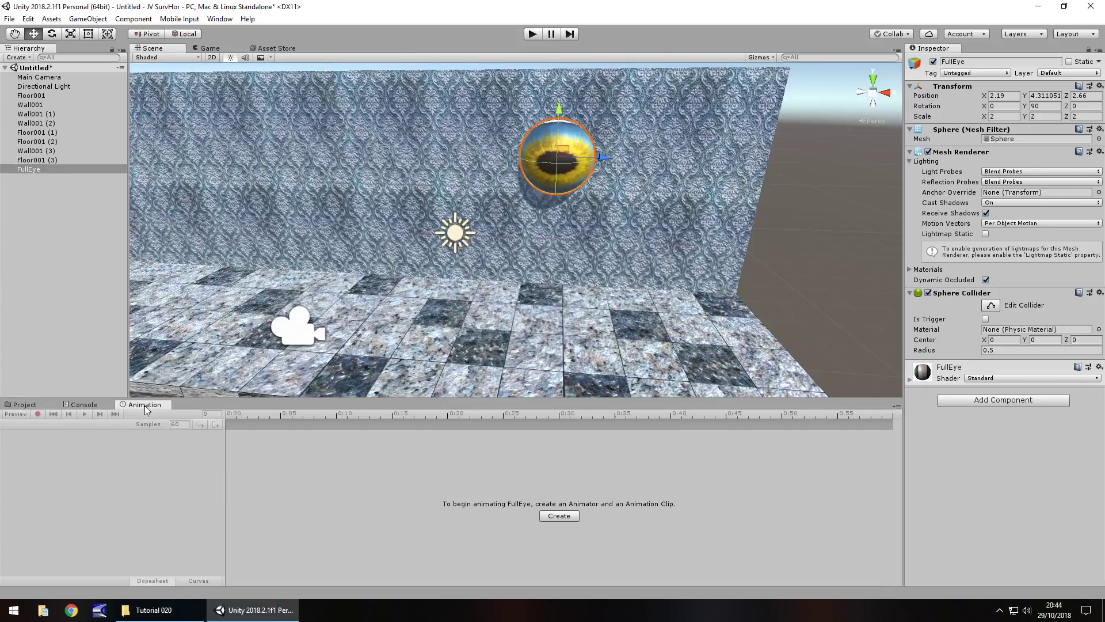
click(559, 516)
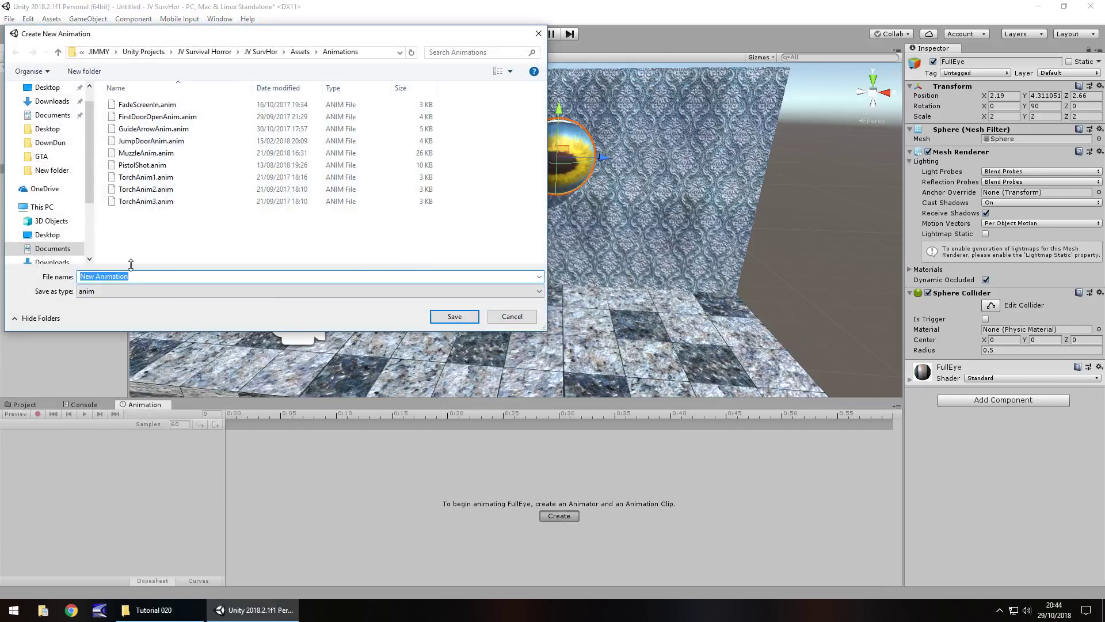
text(MenuEye)
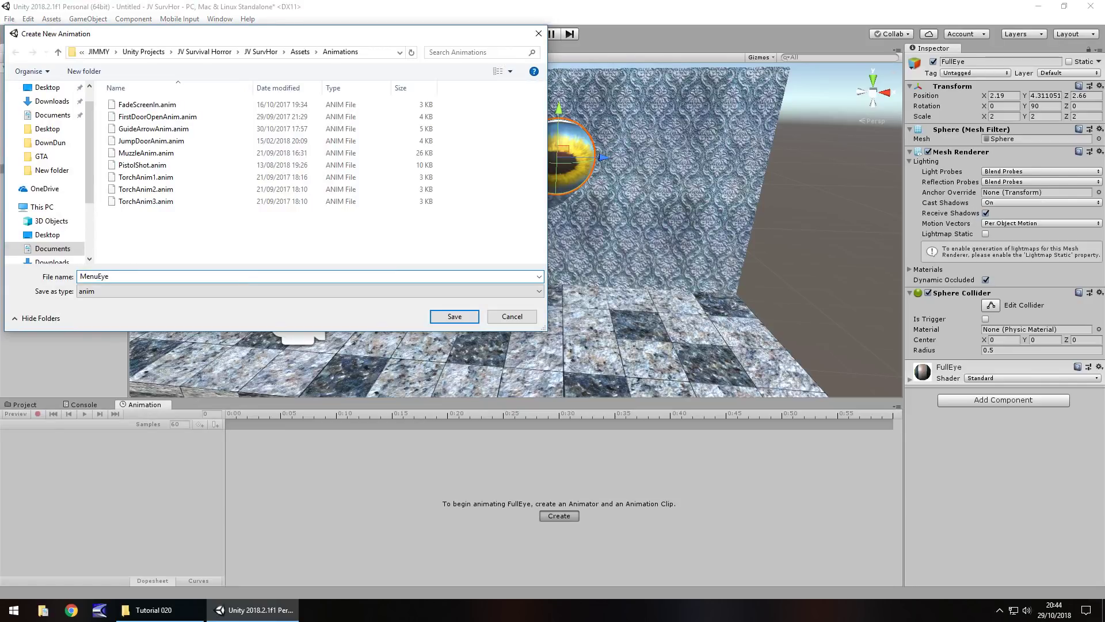
key(Return)
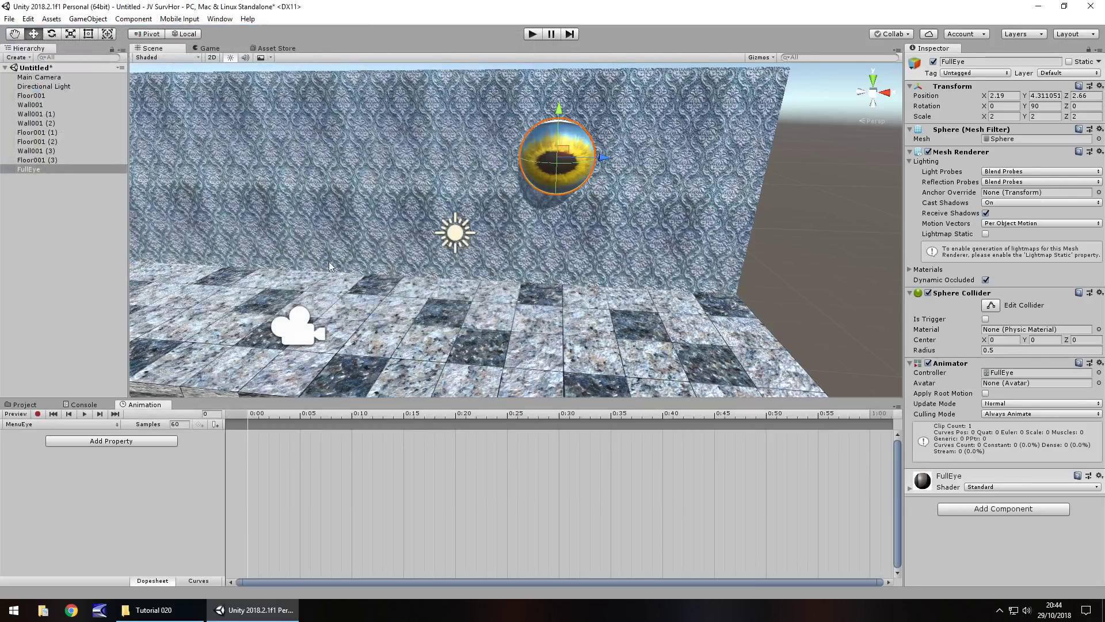
right_drag(220, 236, 537, 123)
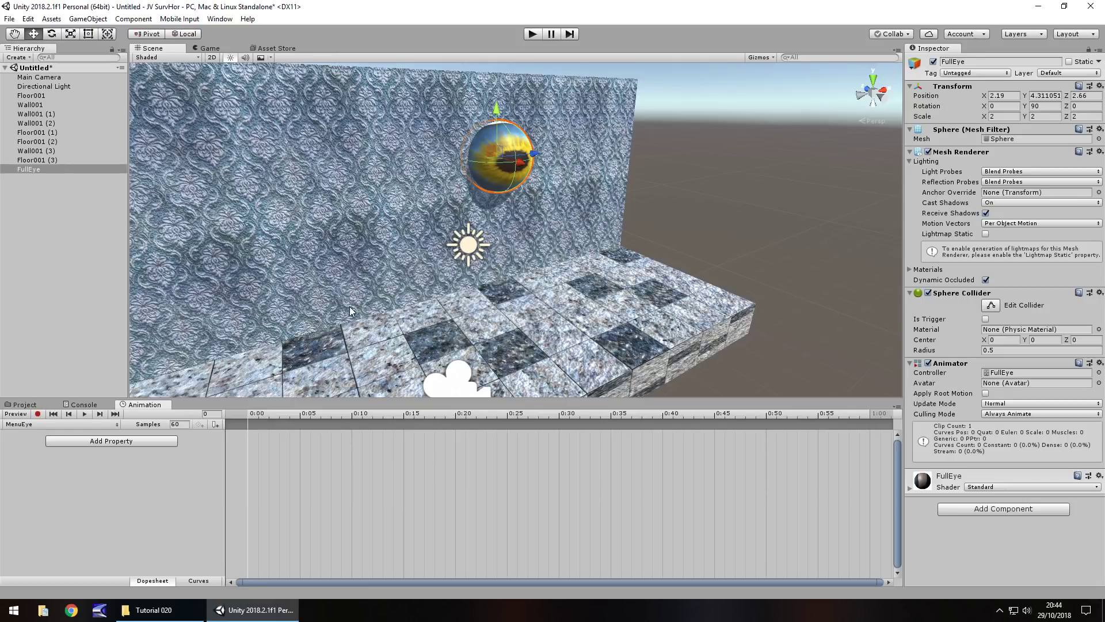
alt+drag(350, 307, 550, 258)
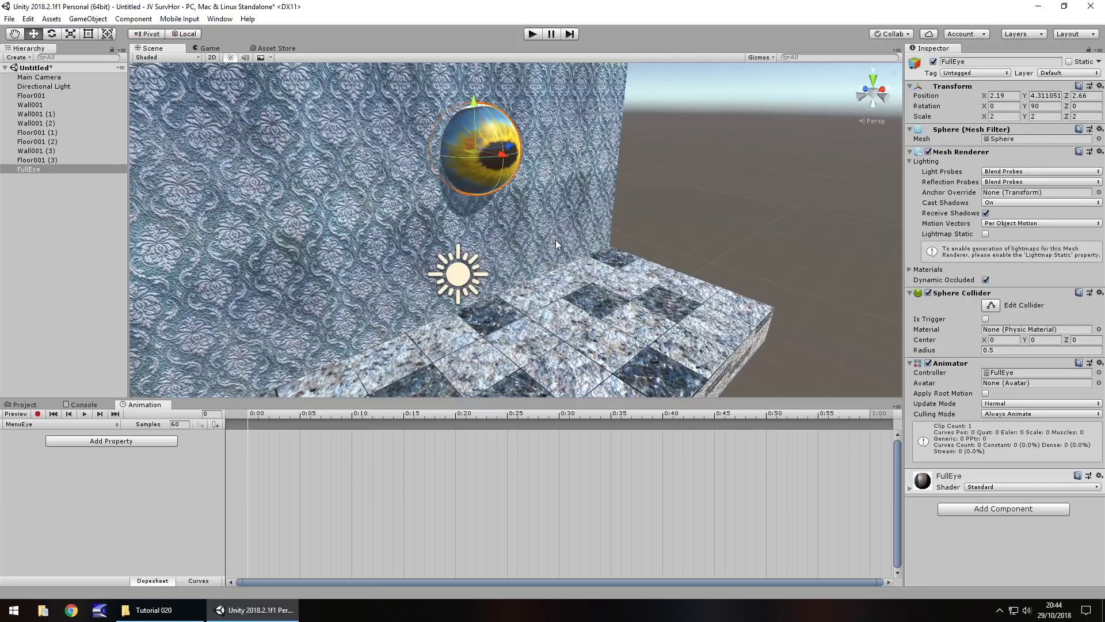
alt+drag(555, 239, 547, 260)
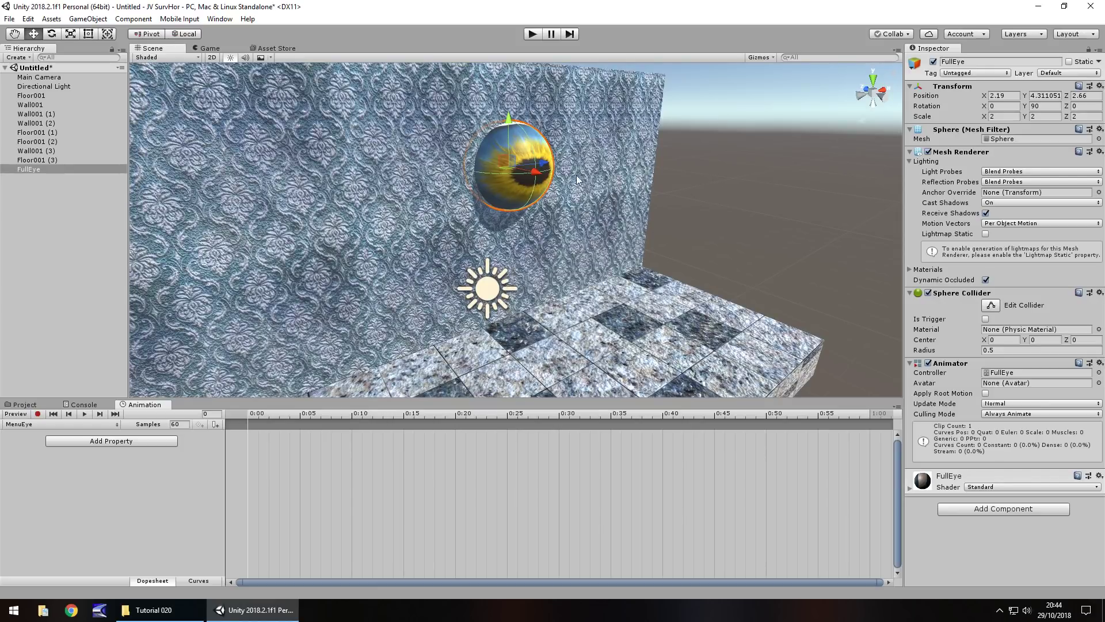
Turn on recording and key the eye's rotation at frame 0
click(38, 414)
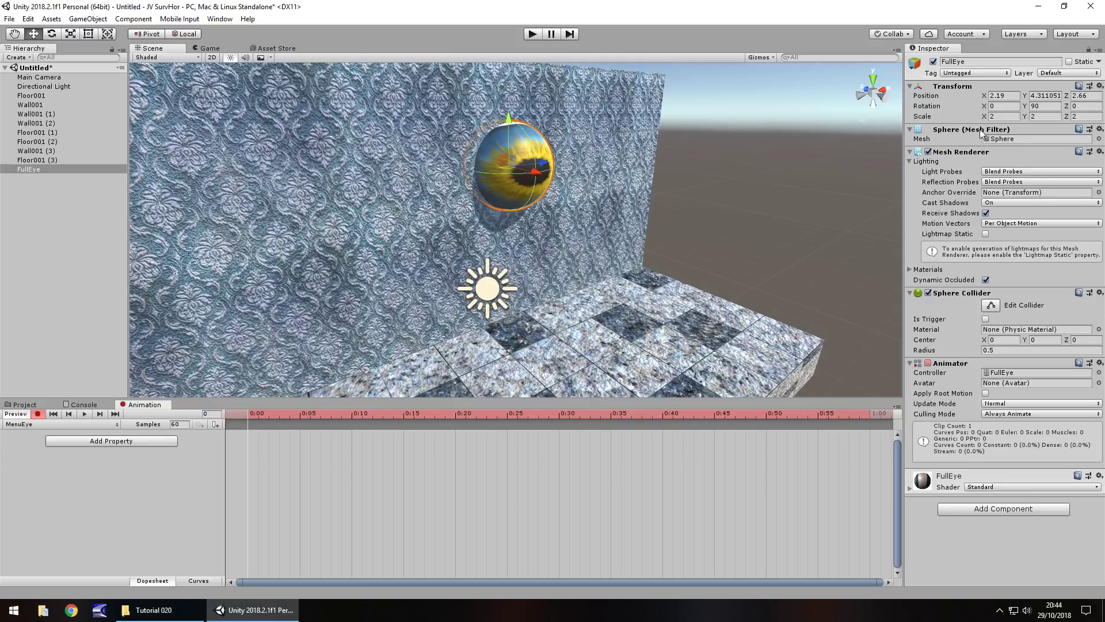
click(1008, 106)
key(BackSpace)
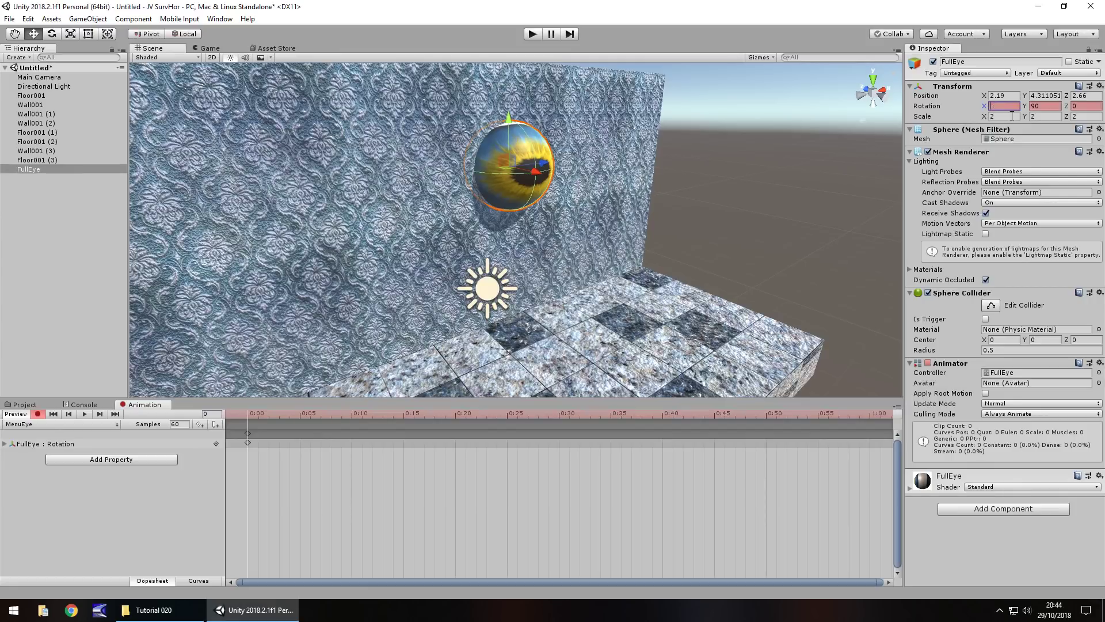
text(0)
click(1048, 105)
click(1086, 106)
At frame 60, key the eye's rotation to Y 107.31 and Z -7.4
click(212, 414)
text(60)
key(Return)
drag(1025, 106, 229, 130)
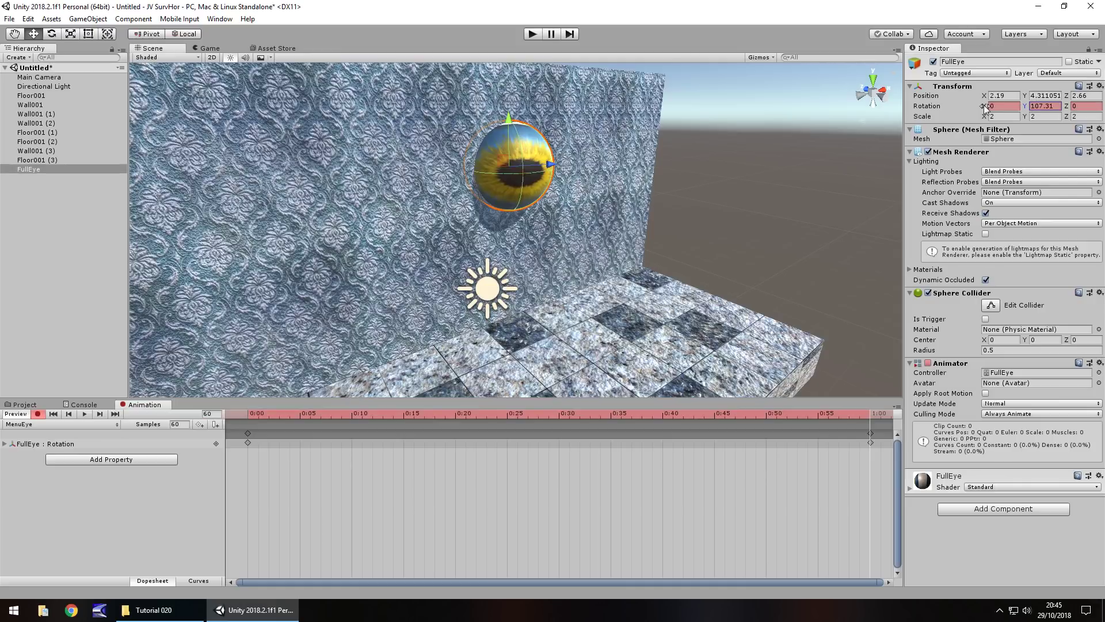
drag(1067, 107, 1057, 111)
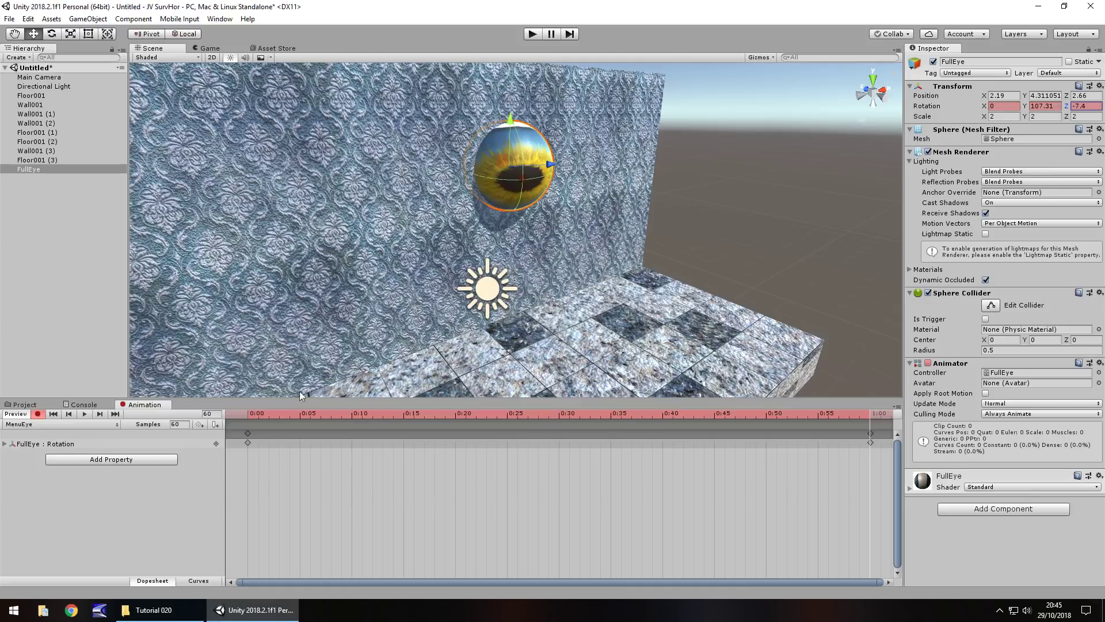
click(213, 413)
At frame 180, key the eye tilted further around Z
text(180)
key(Return)
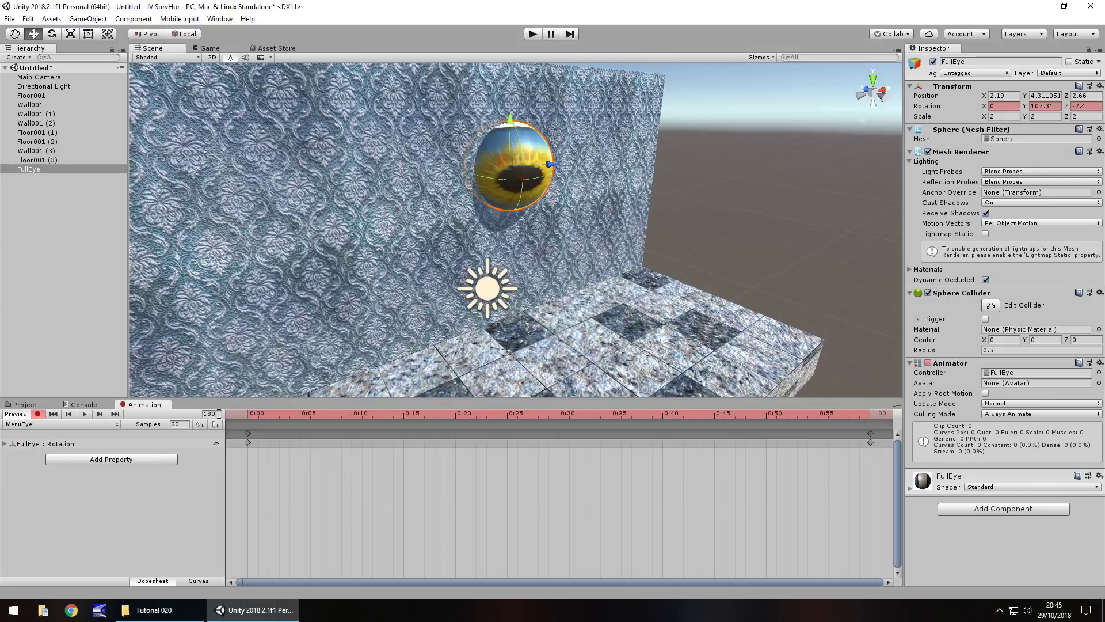
alt+drag(676, 209, 951, 139)
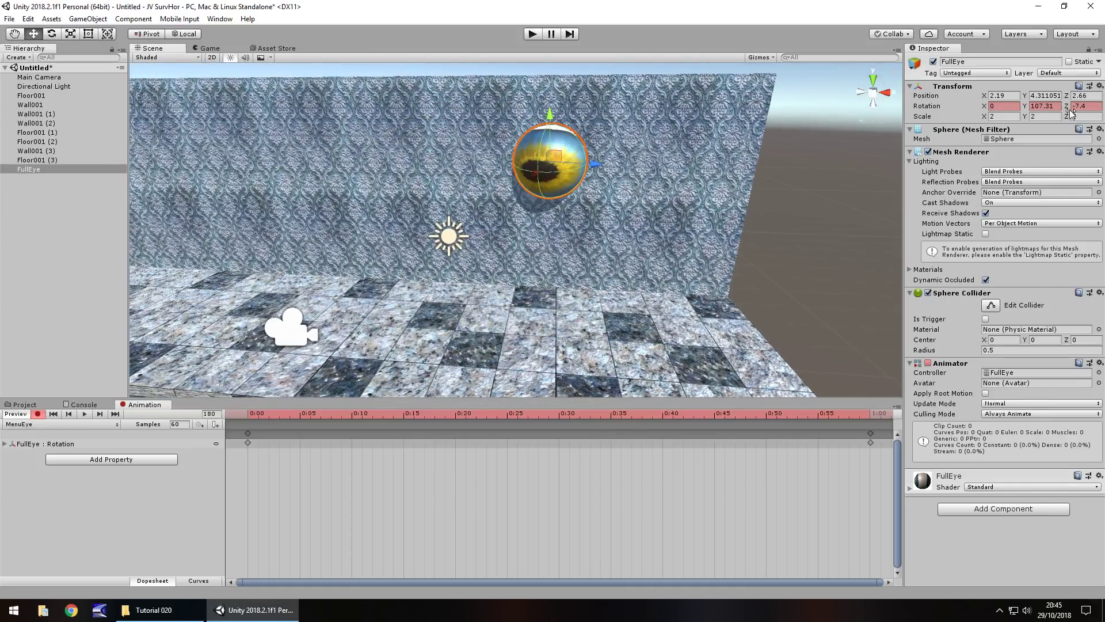
drag(1070, 110, 770, 119)
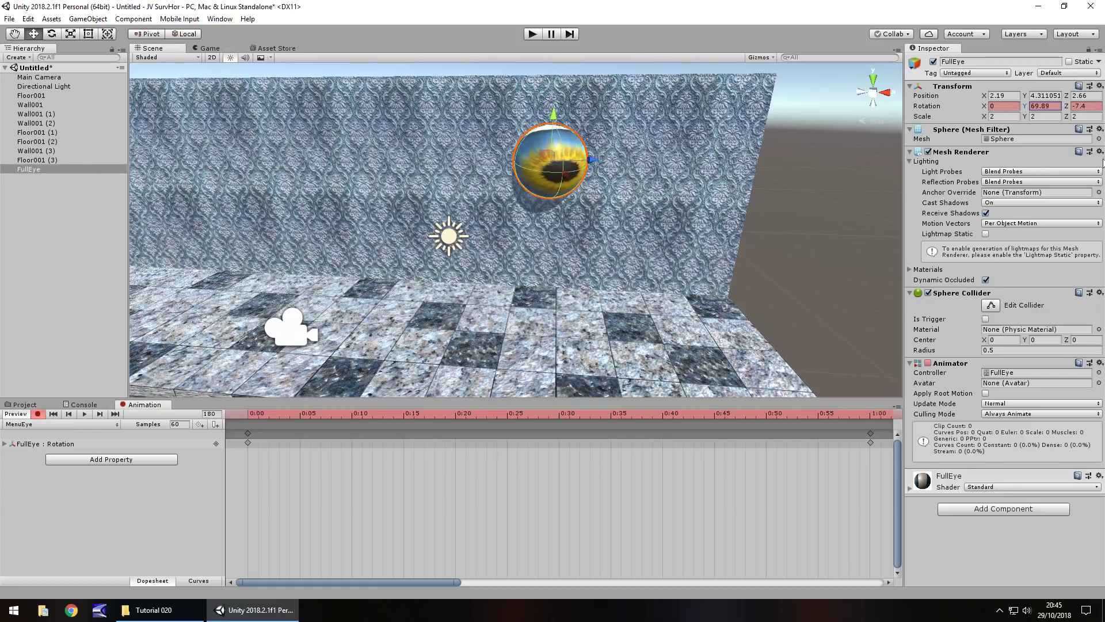
At frame 240, key the eye with Z 0 and Y turned back to about 67
click(211, 414)
text(240)
key(Return)
click(1082, 106)
text(0)
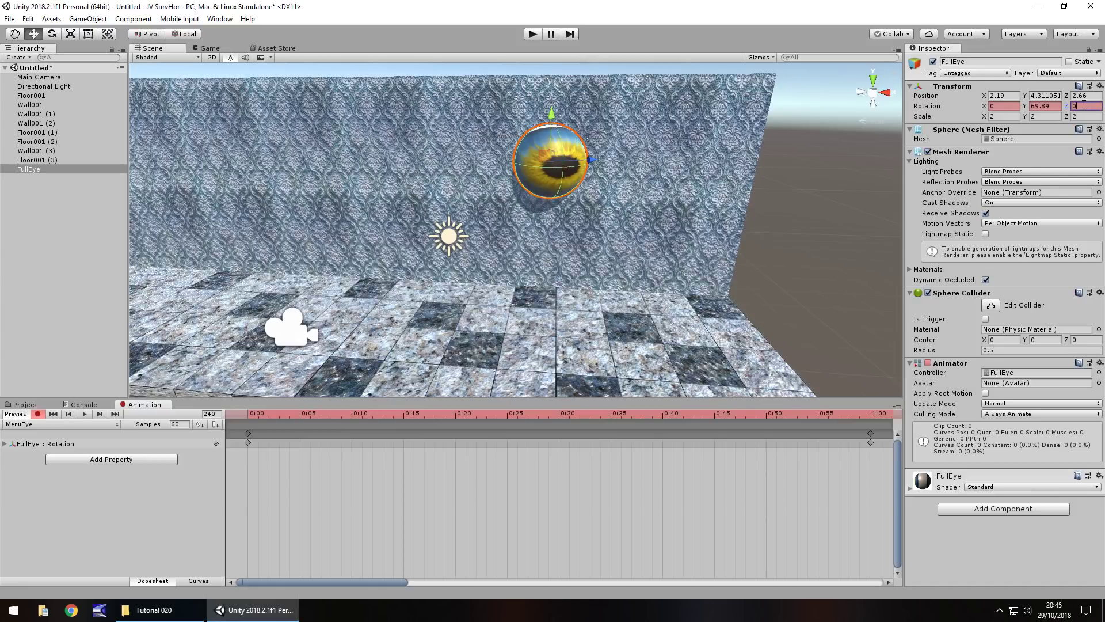
click(1052, 105)
text(90)
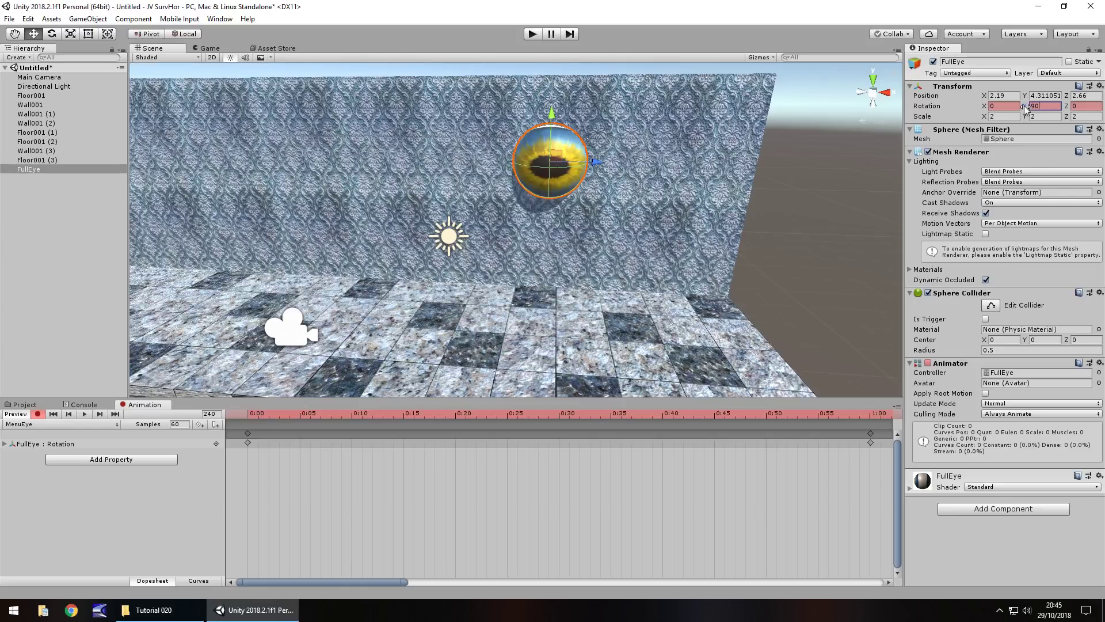
drag(1026, 108, 971, 114)
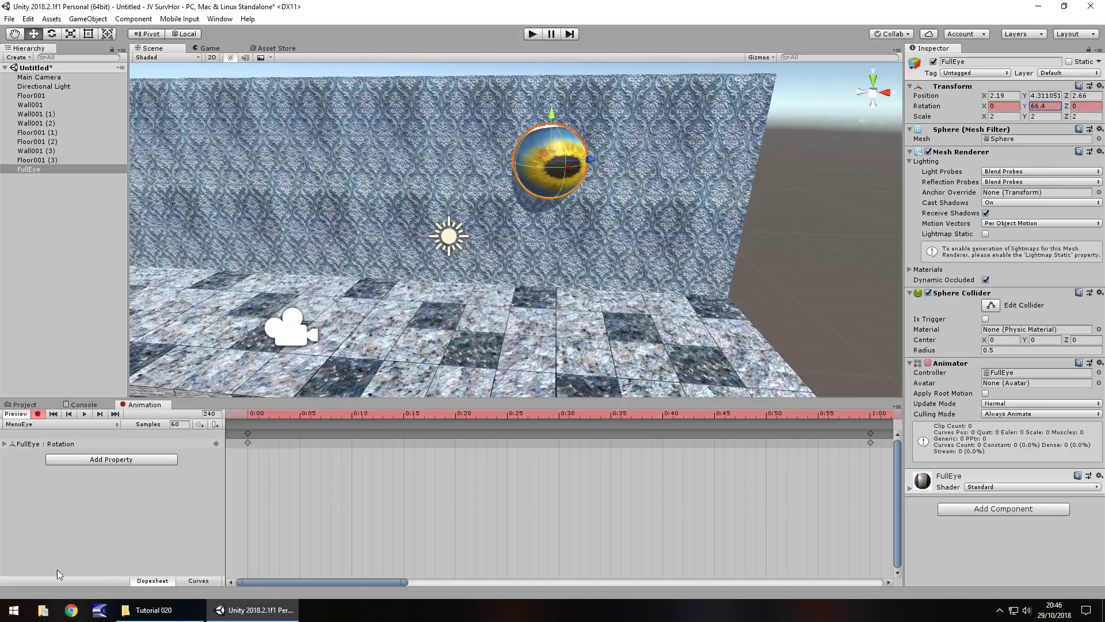
At frame 300, key the eye turned around Y to about 95
click(213, 415)
text(300)
key(Return)
drag(1025, 107, 1095, 108)
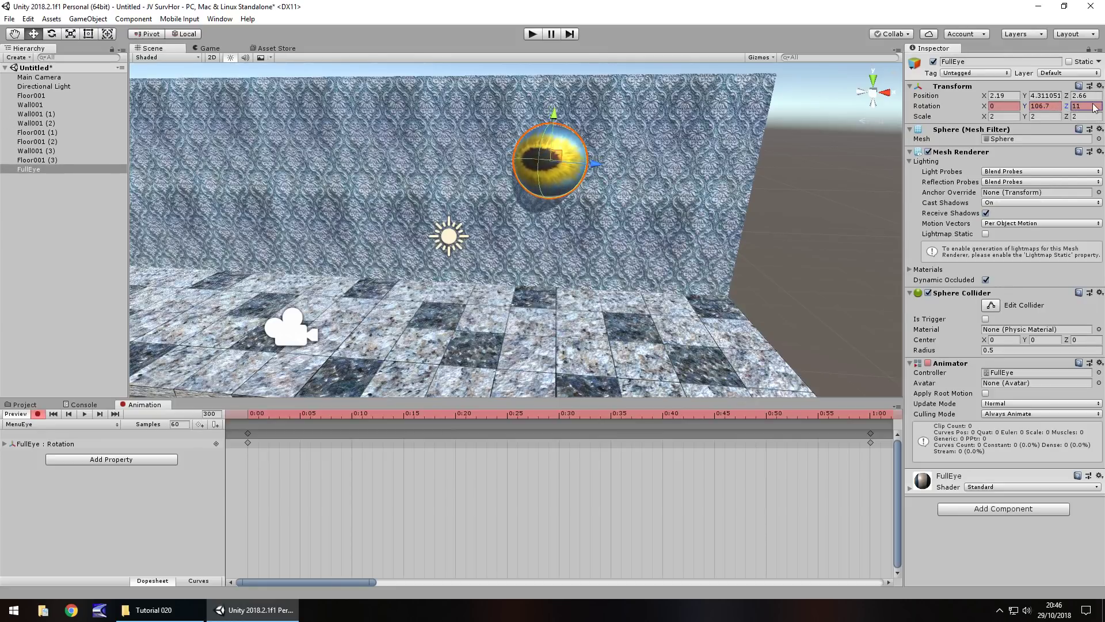
At frame 420, key the eye's rotation at Y 90 and Z 0
click(210, 414)
text(420)
click(1048, 107)
text(90)
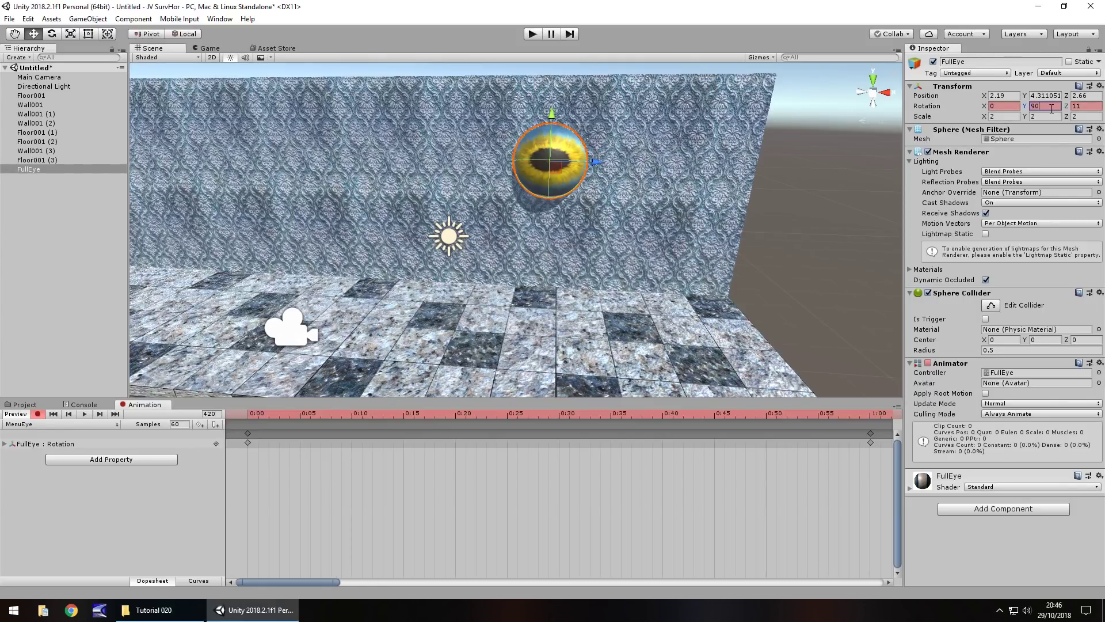
key(Tab)
text(0)
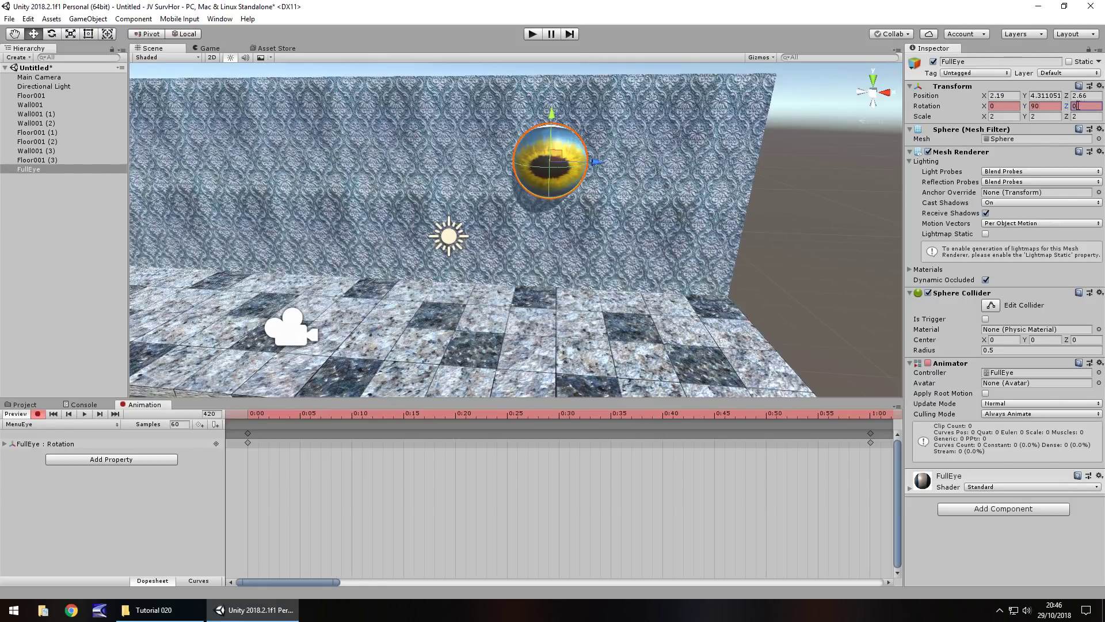
Stop recording and test the eye animation in play mode
click(37, 413)
click(24, 405)
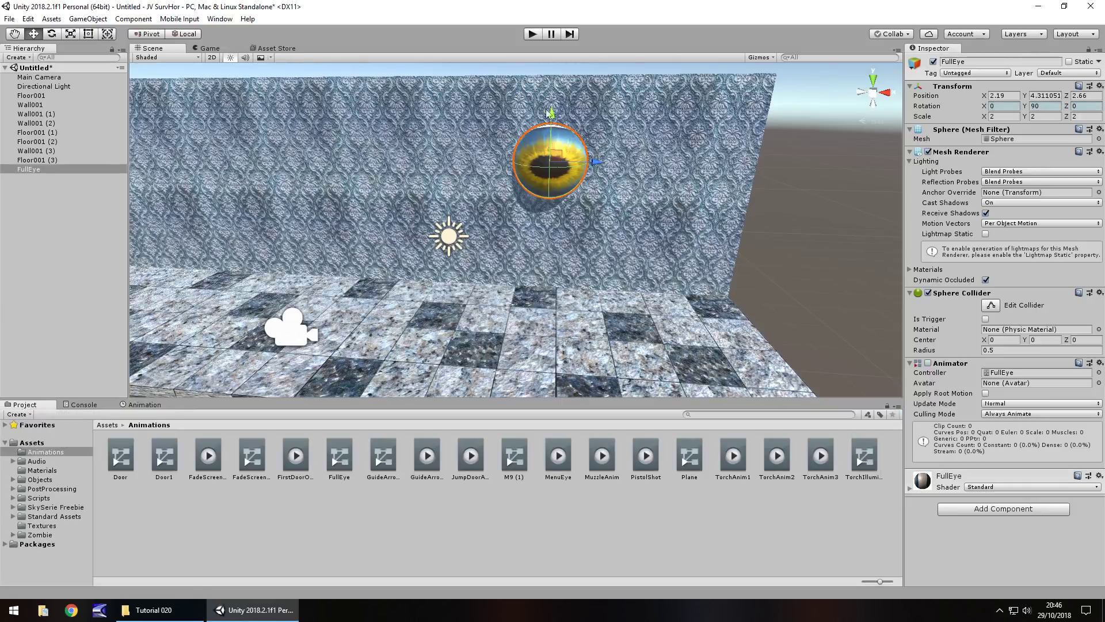
click(533, 34)
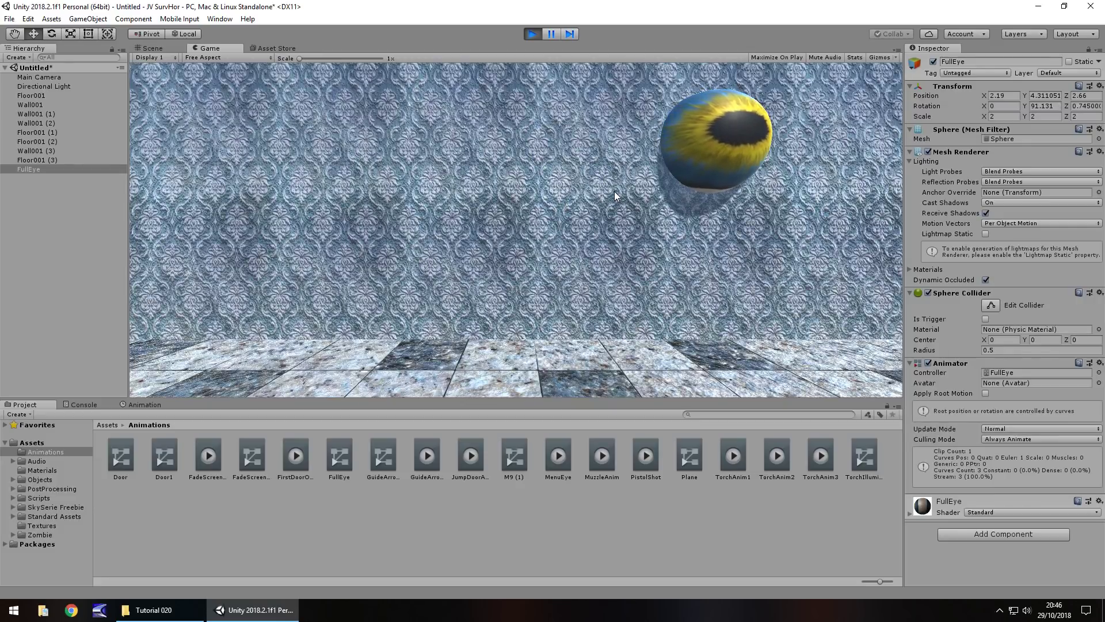
click(533, 34)
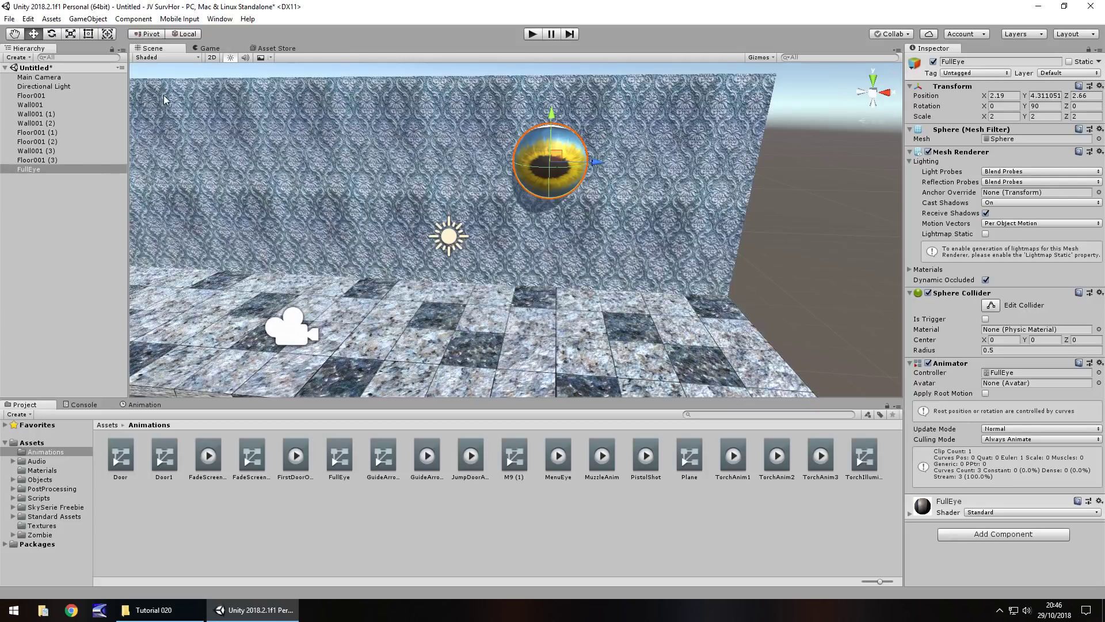
Add a UI Button on a new Canvas and frame it in the view
click(92, 19)
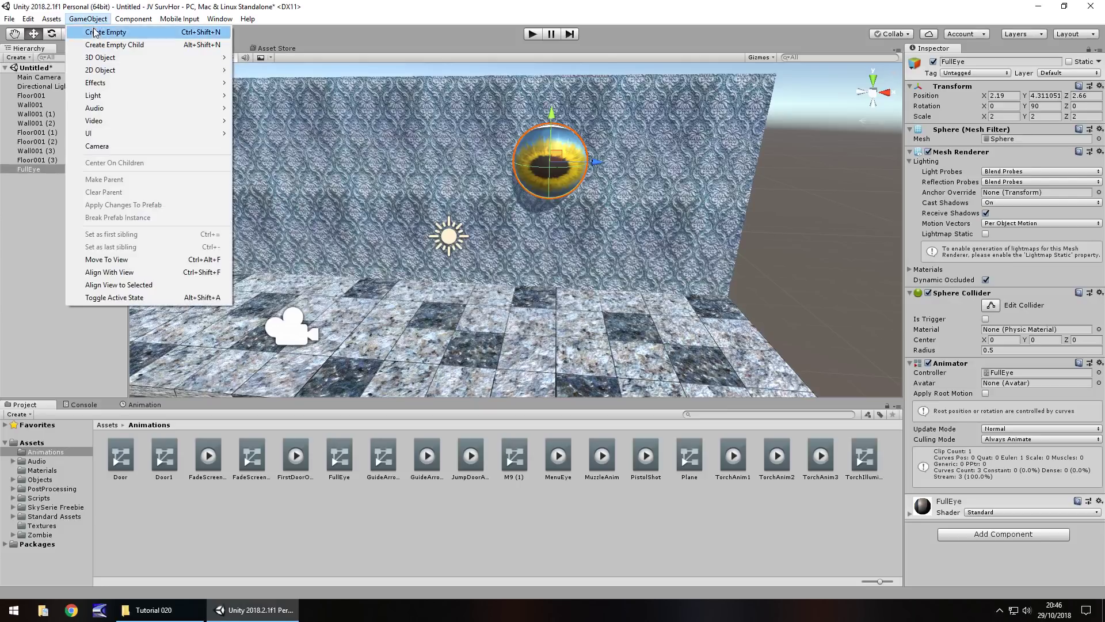
mouse_move(111, 134)
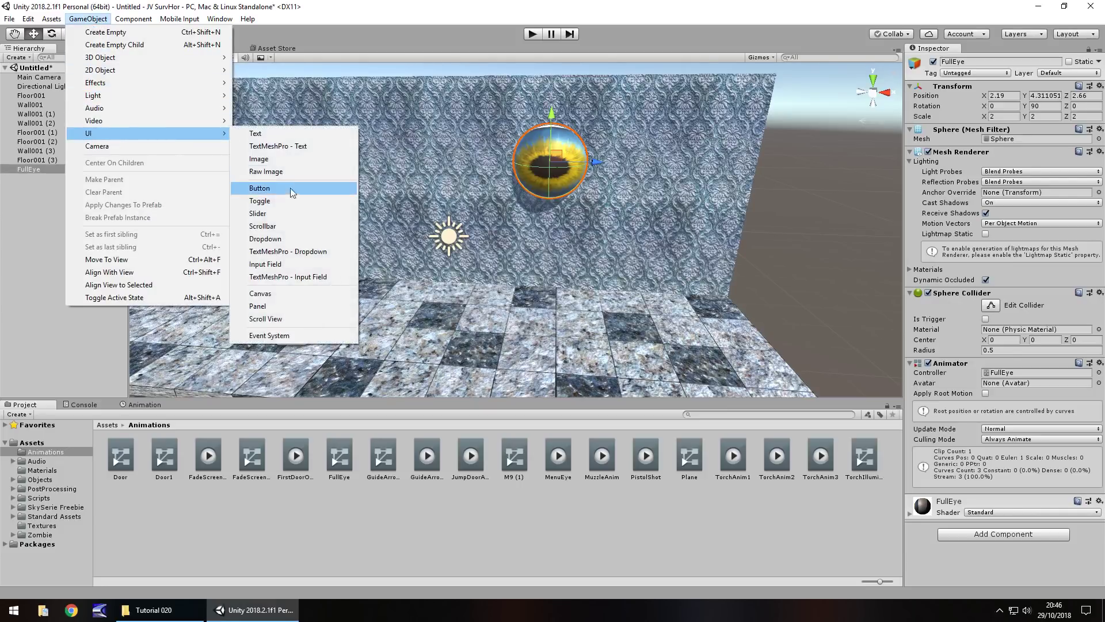
click(313, 189)
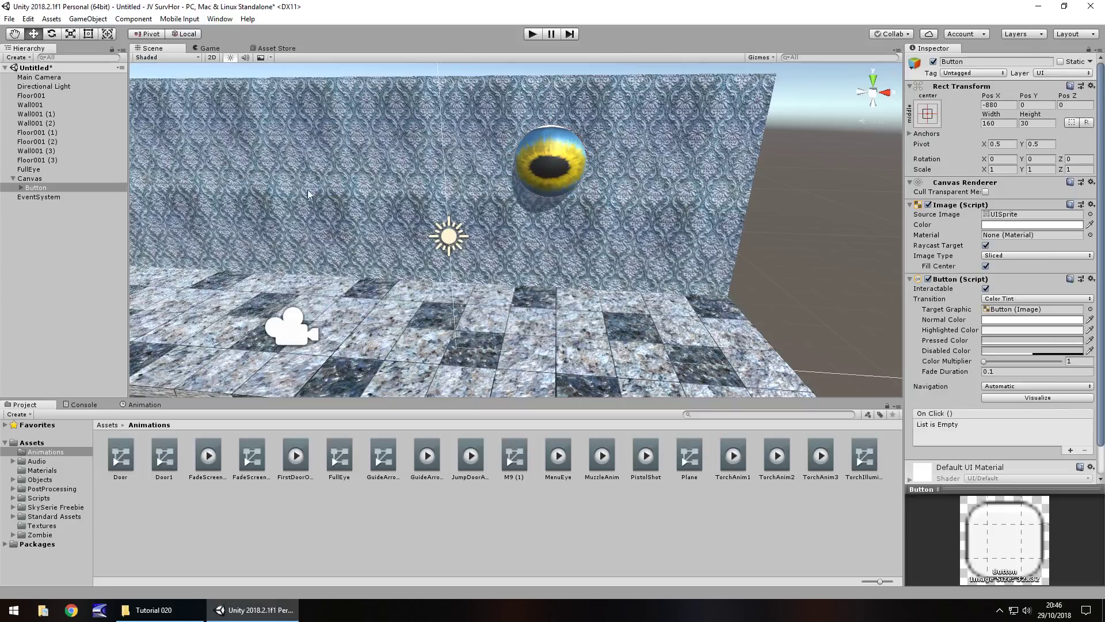
click(41, 190)
double_click(41, 192)
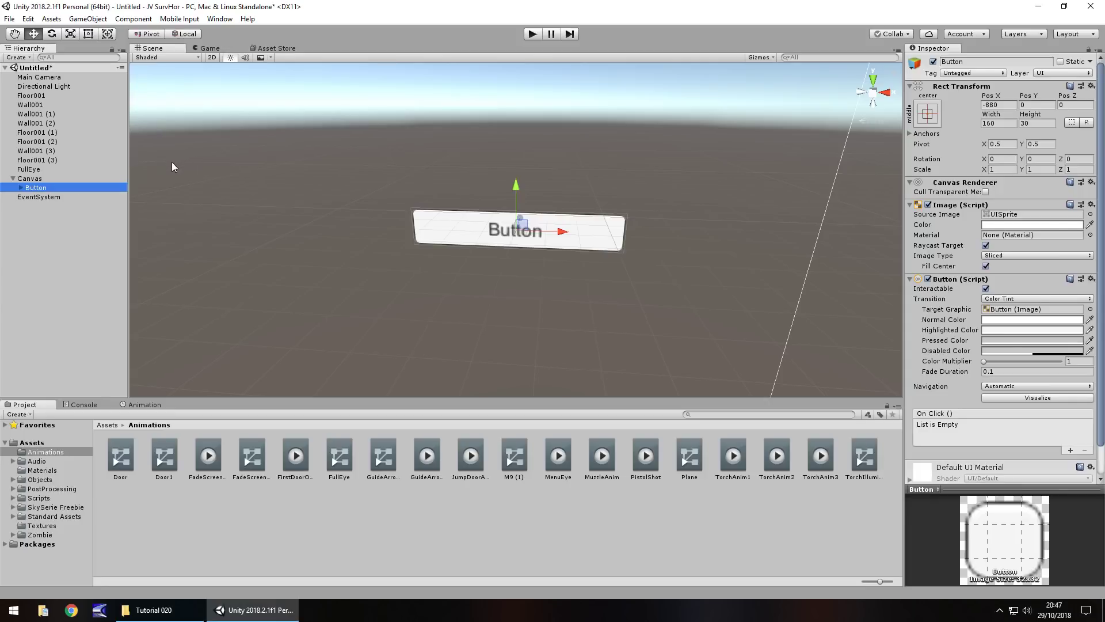
Anchor the button middle-left with Pos X 0, then resize it to 264.6 × 60 at 188, 149
click(930, 114)
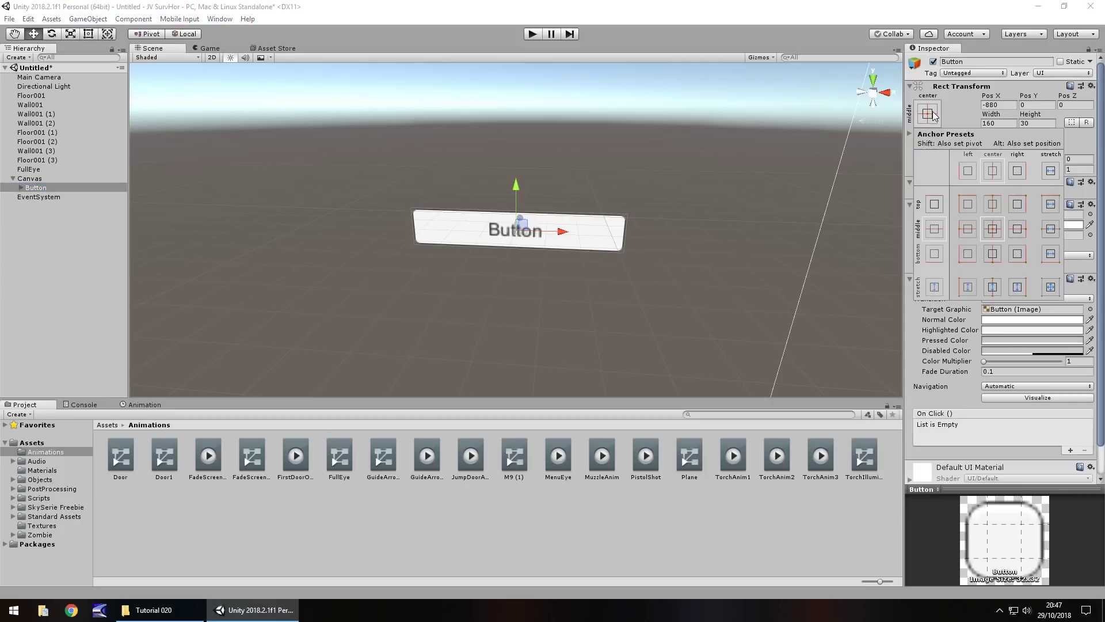
click(968, 229)
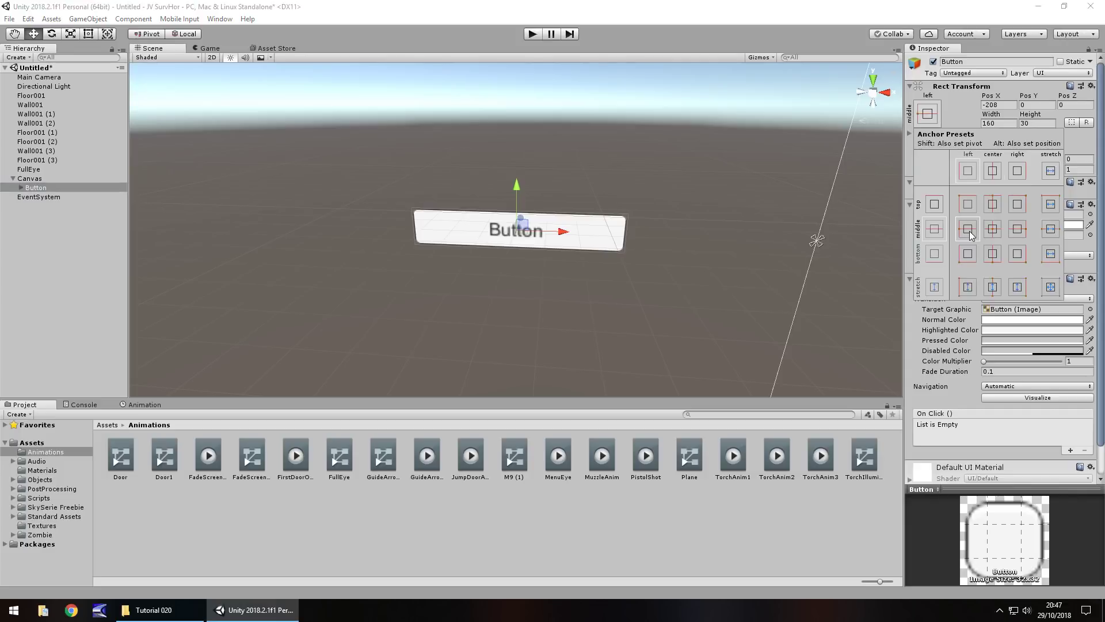
click(1002, 105)
text(0)
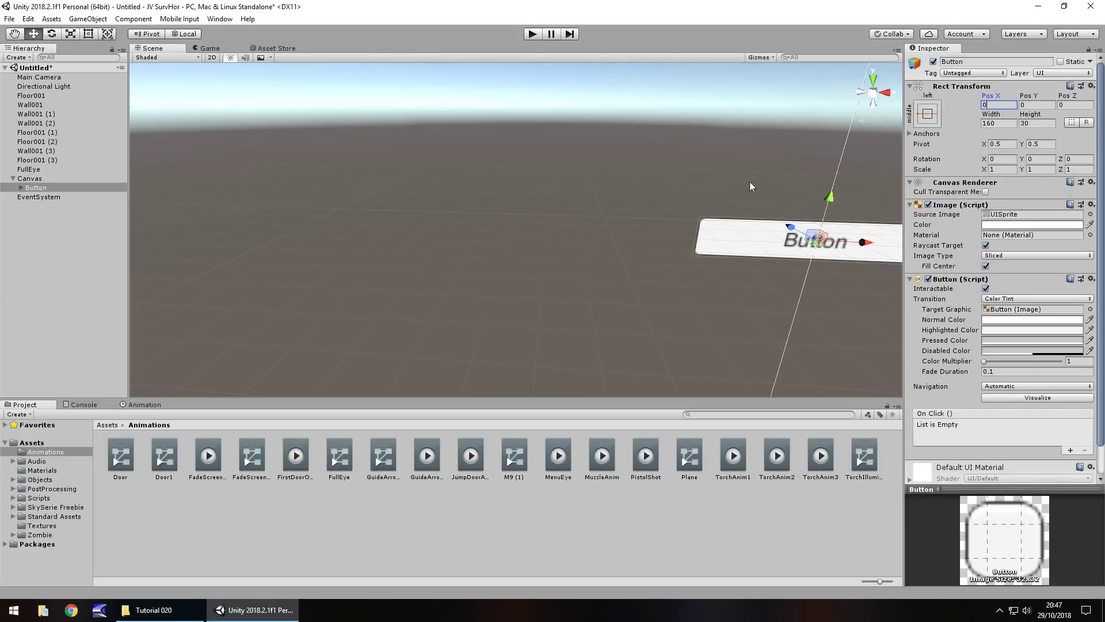
scroll(749, 181, down, 3)
scroll(628, 198, down, 5)
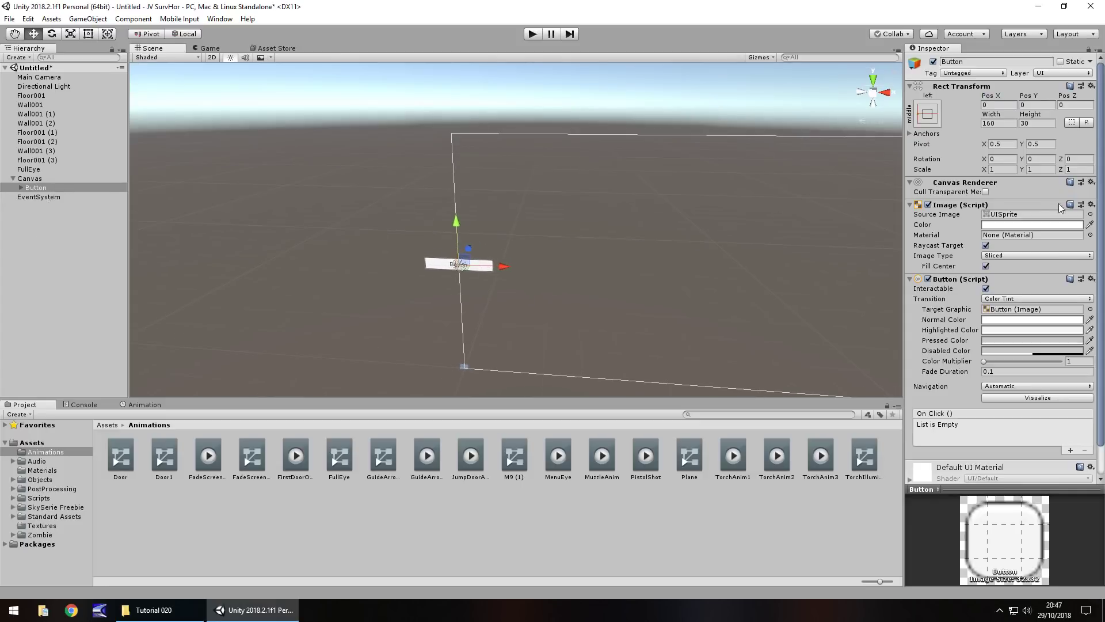
click(89, 33)
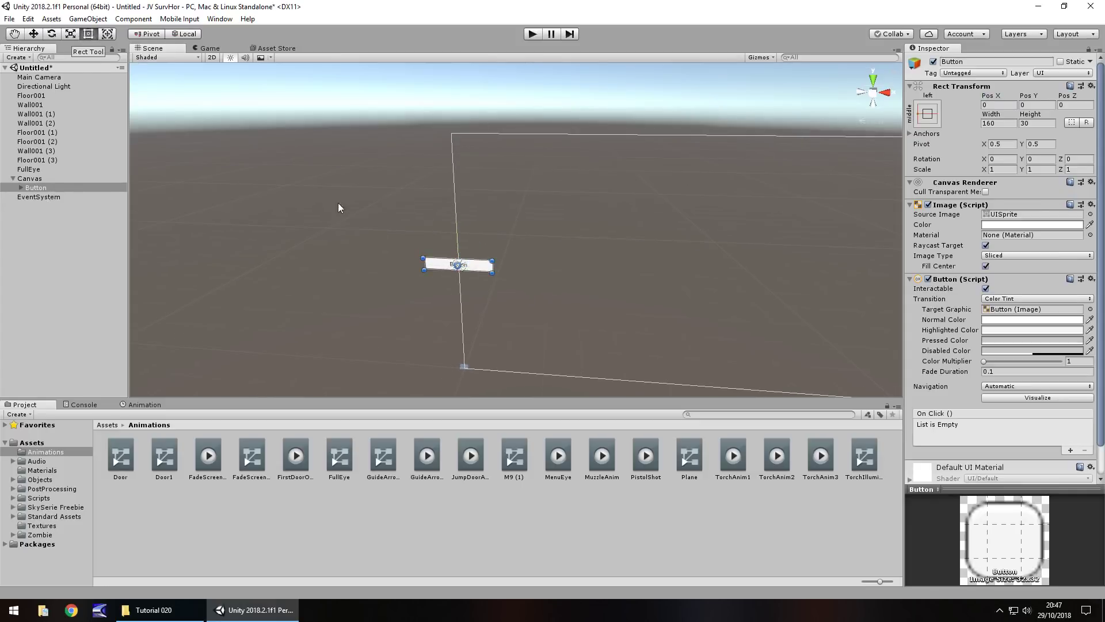
drag(488, 270, 578, 209)
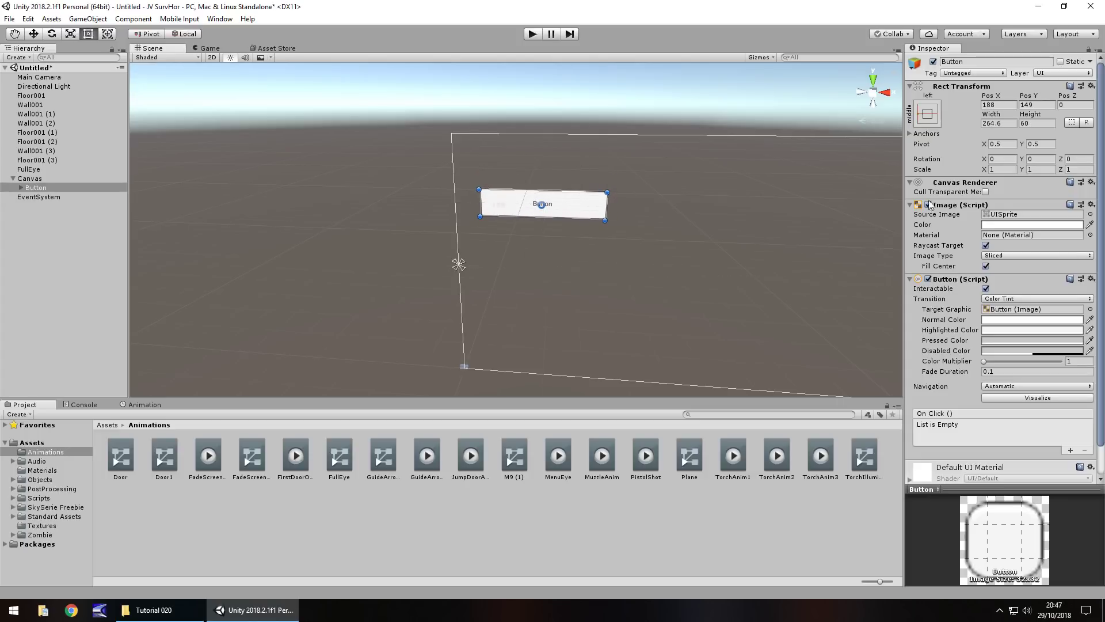
Set the button's Text child to 'New Game', colour FFFFFF, font size 36
click(20, 187)
click(40, 197)
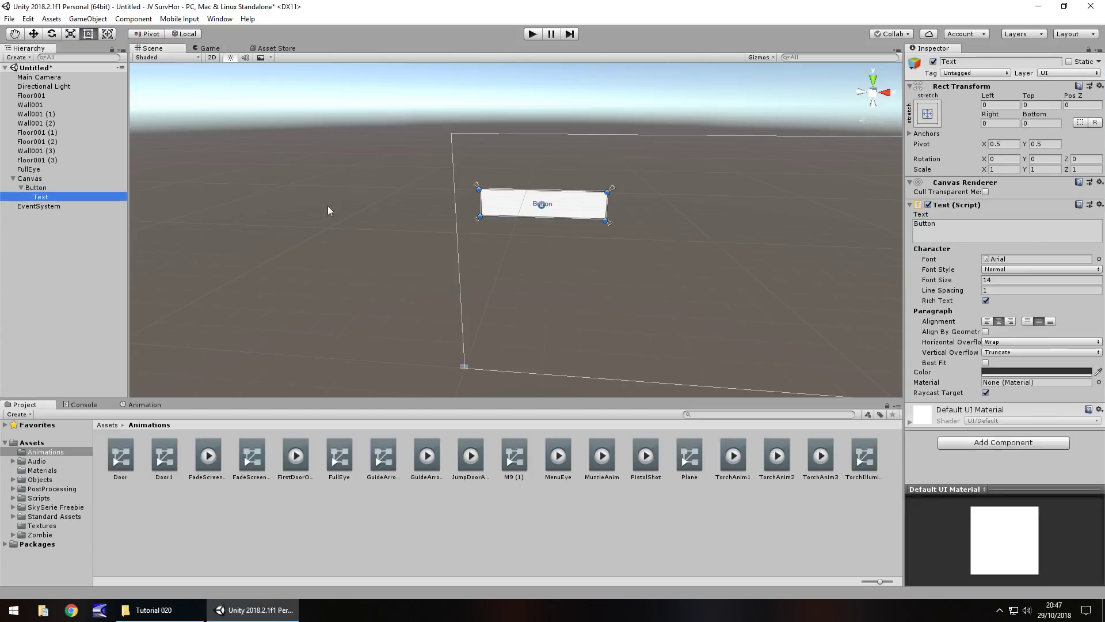
click(962, 238)
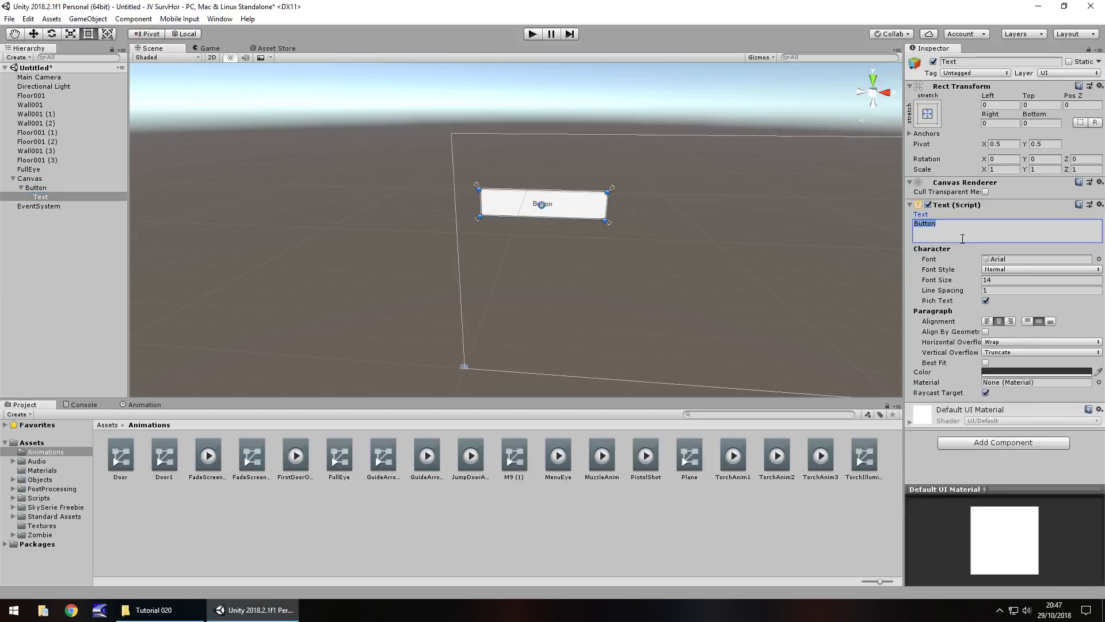
text(New Game)
click(1010, 371)
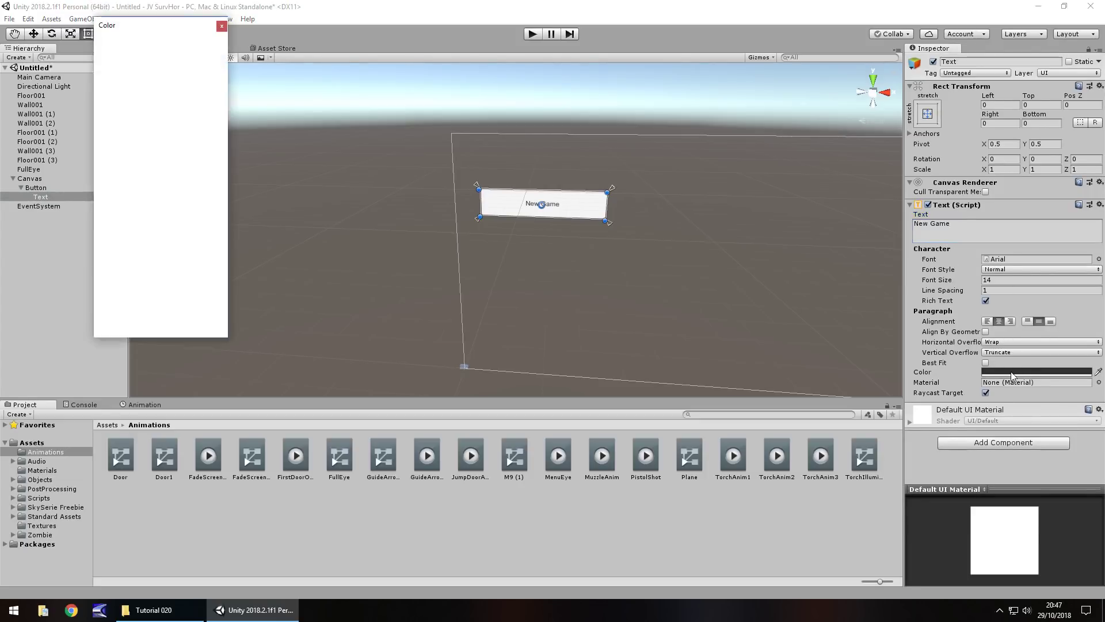
drag(133, 106, 107, 79)
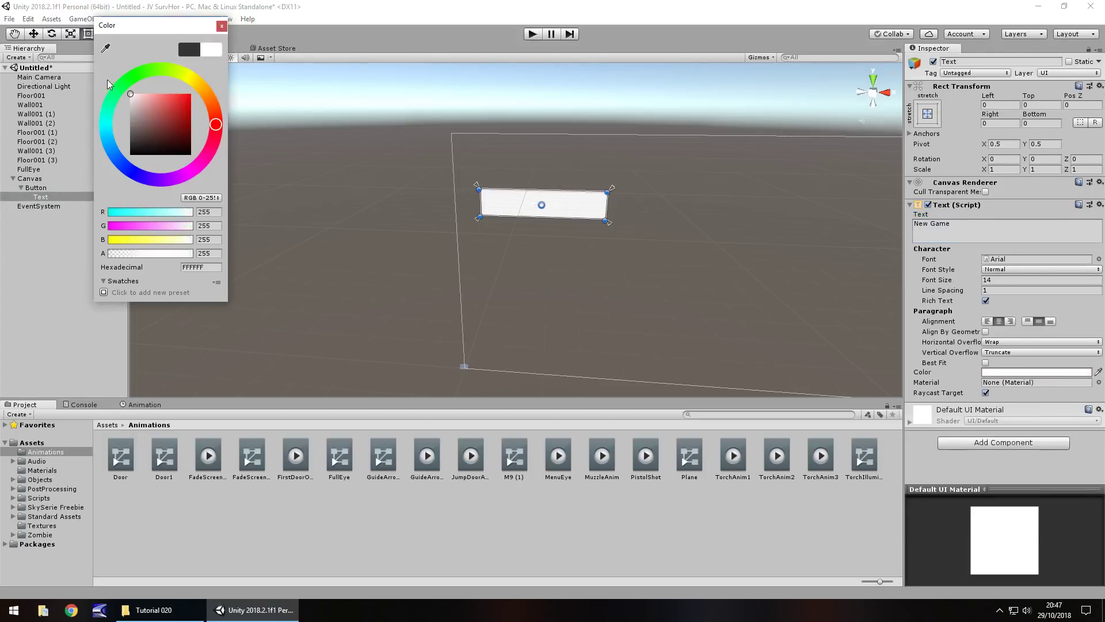
click(222, 26)
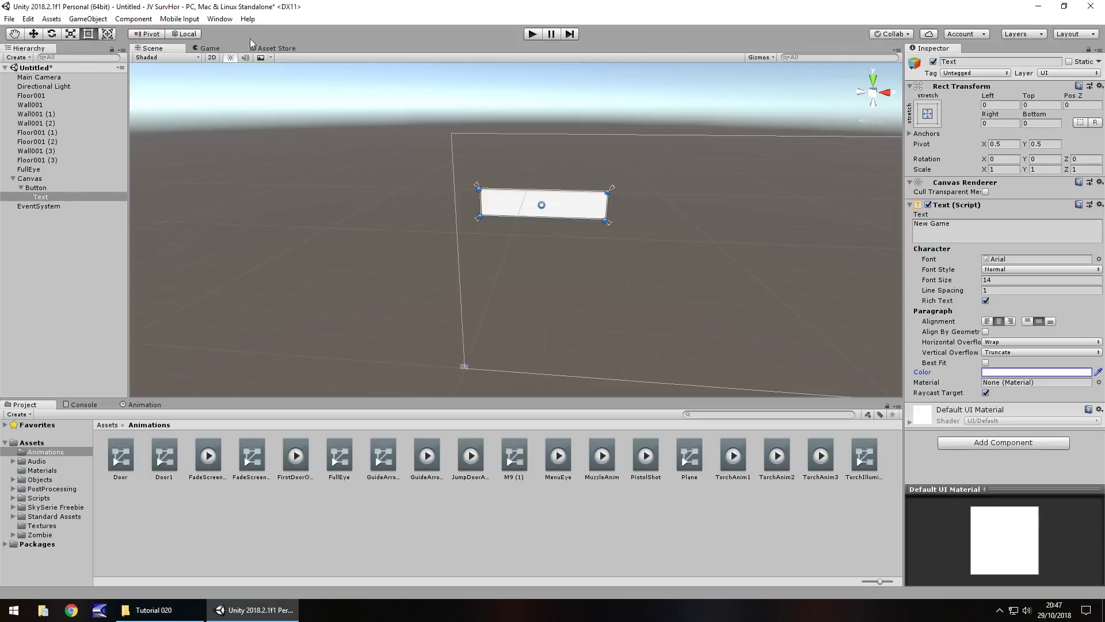
click(1011, 282)
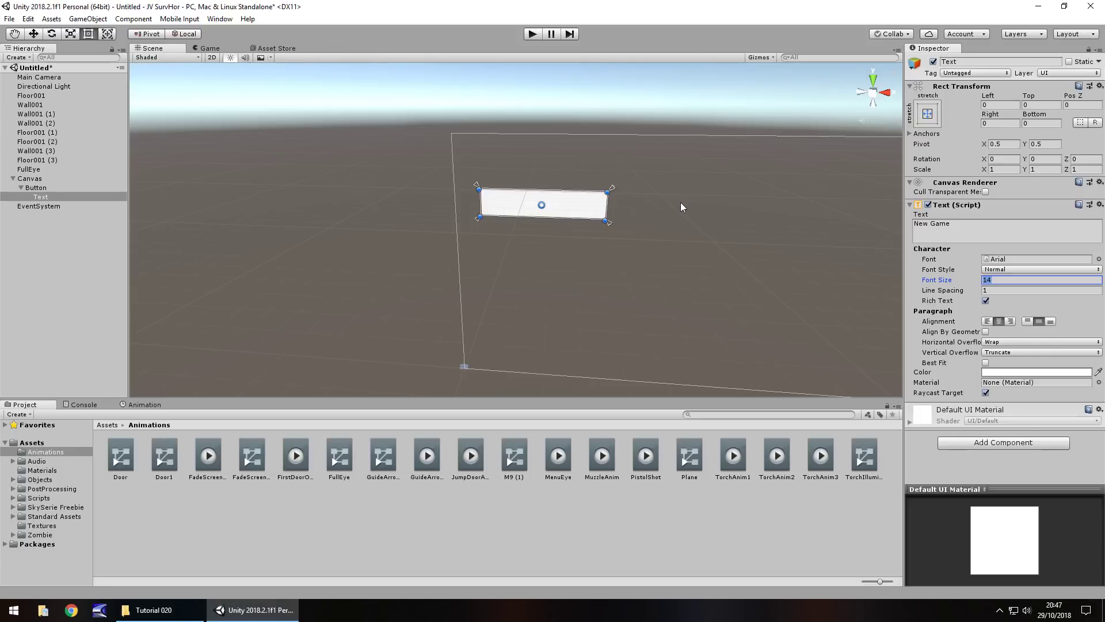
text(36)
Set the Button's Normal Color alpha to 0 and Highlighted Color to 000000
click(33, 187)
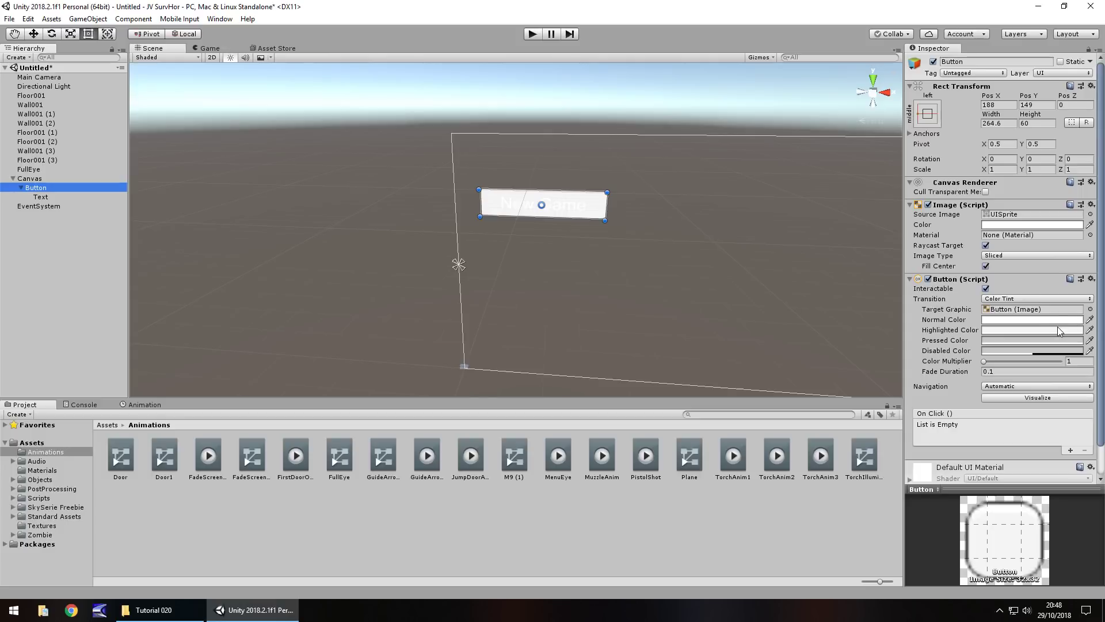
click(1031, 320)
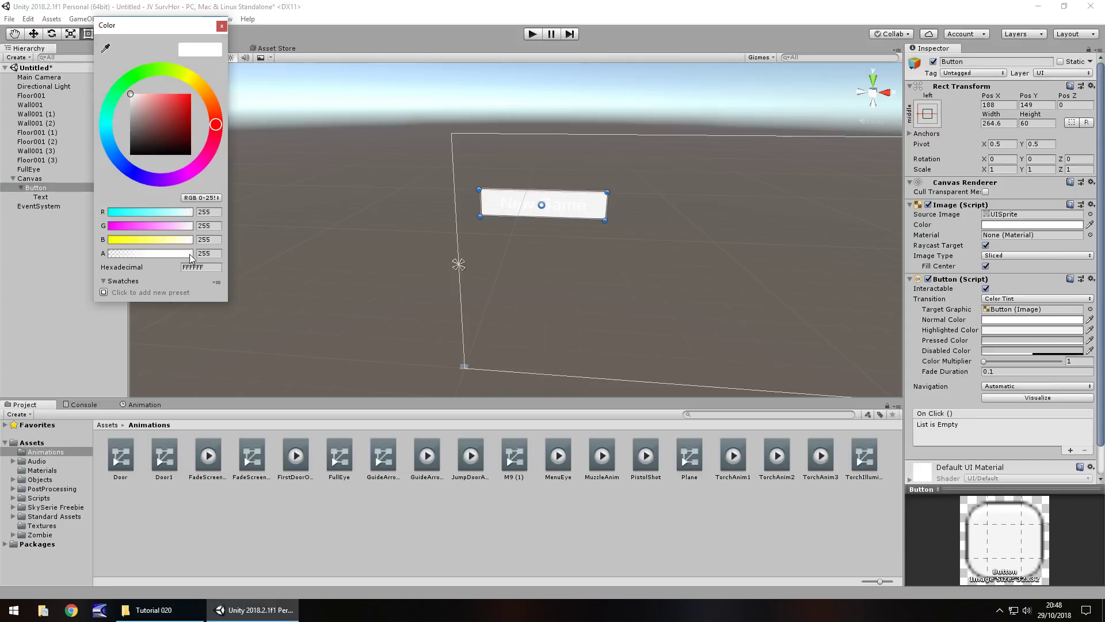
drag(192, 258, 106, 256)
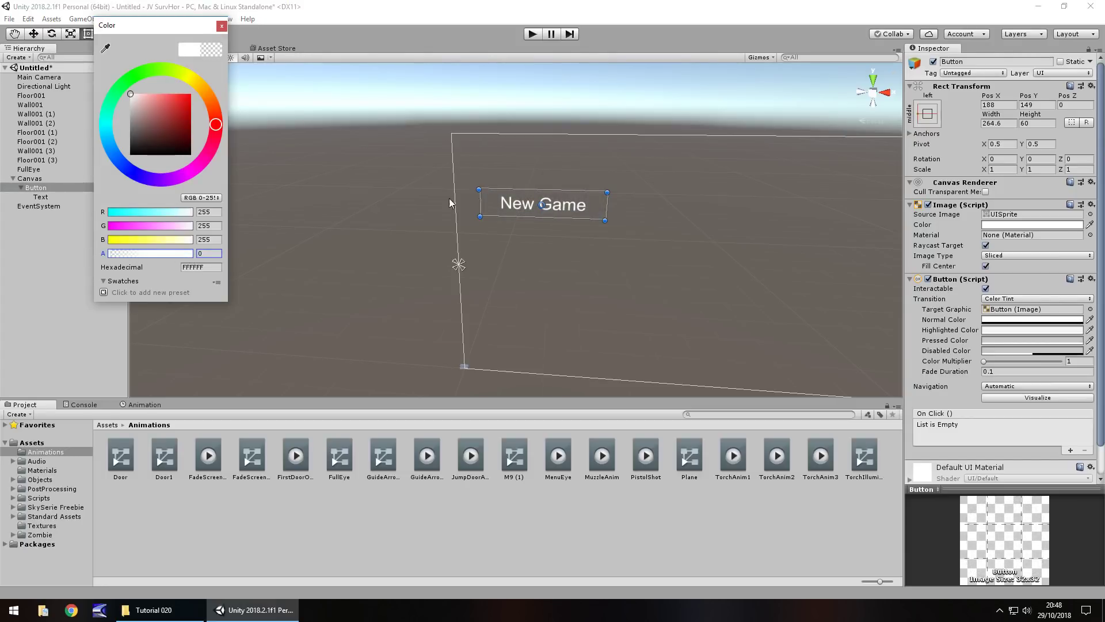
click(221, 25)
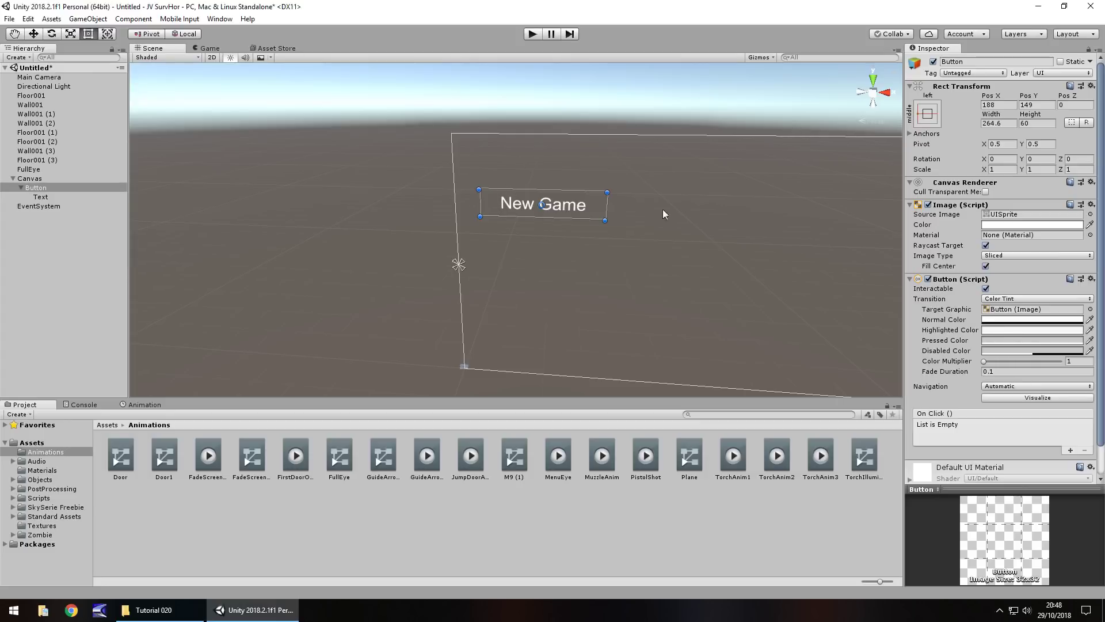
click(1033, 330)
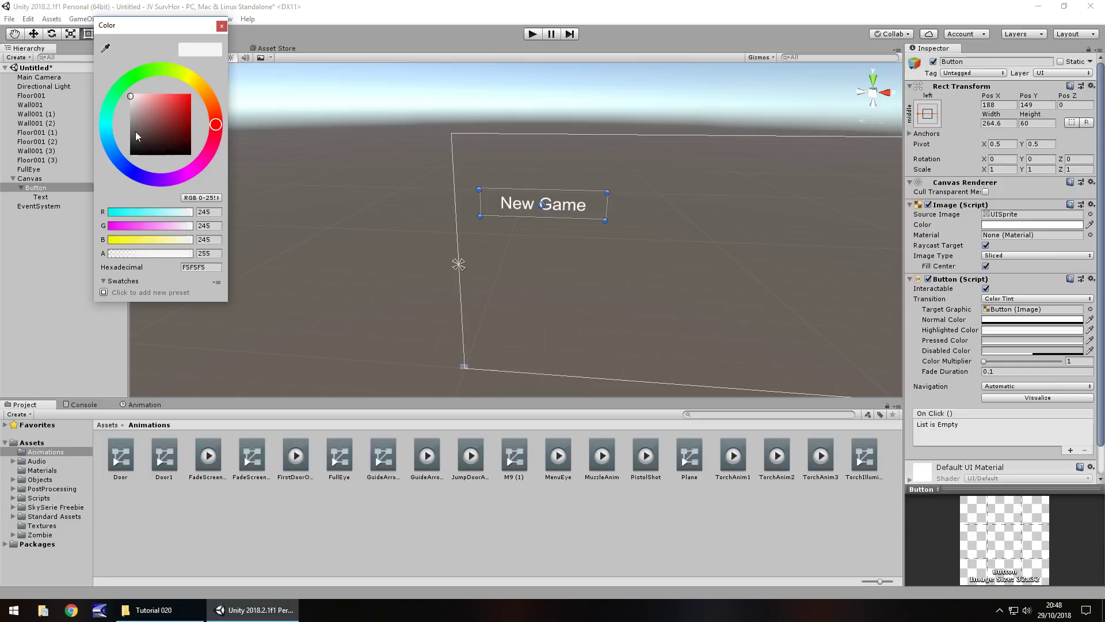
drag(136, 136, 126, 164)
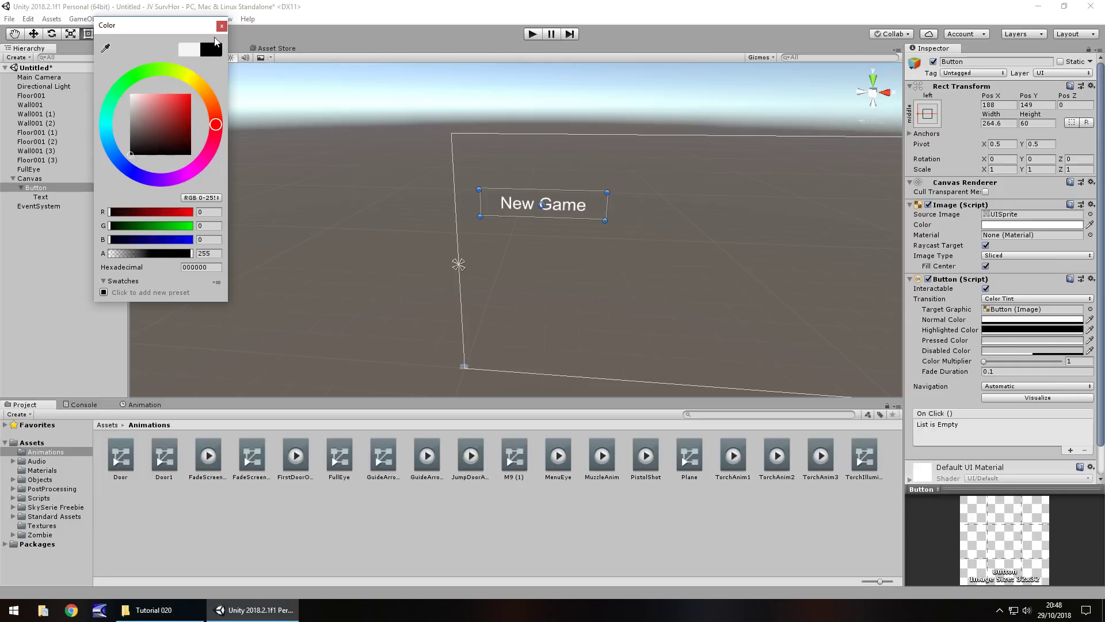
click(221, 26)
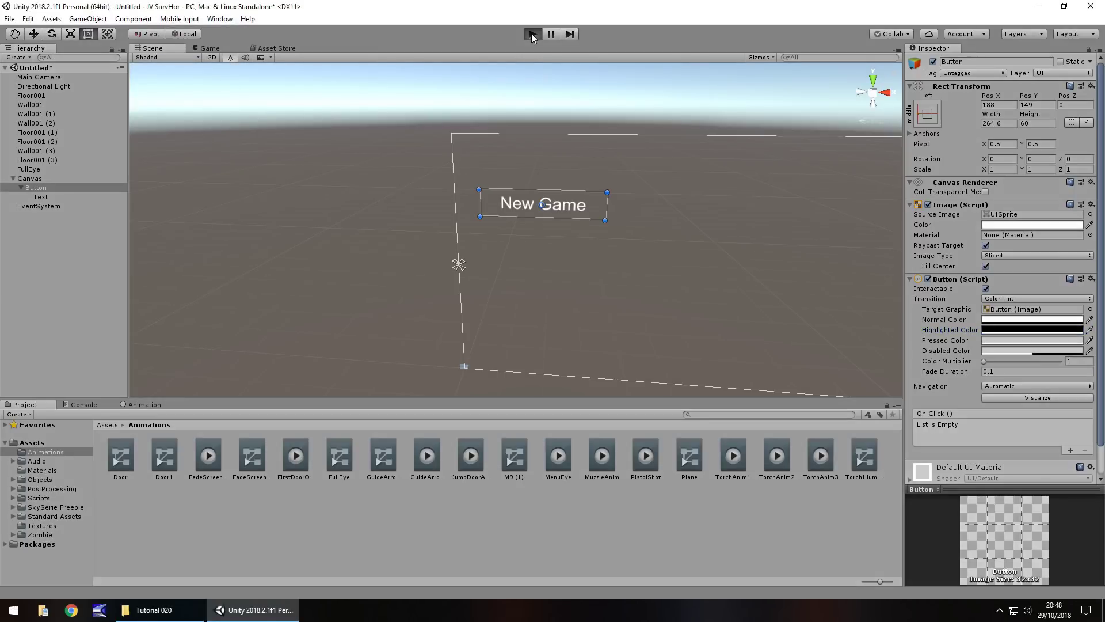
Set the Highlighted Color to black with alpha 45 and test the hover in play mode
click(532, 34)
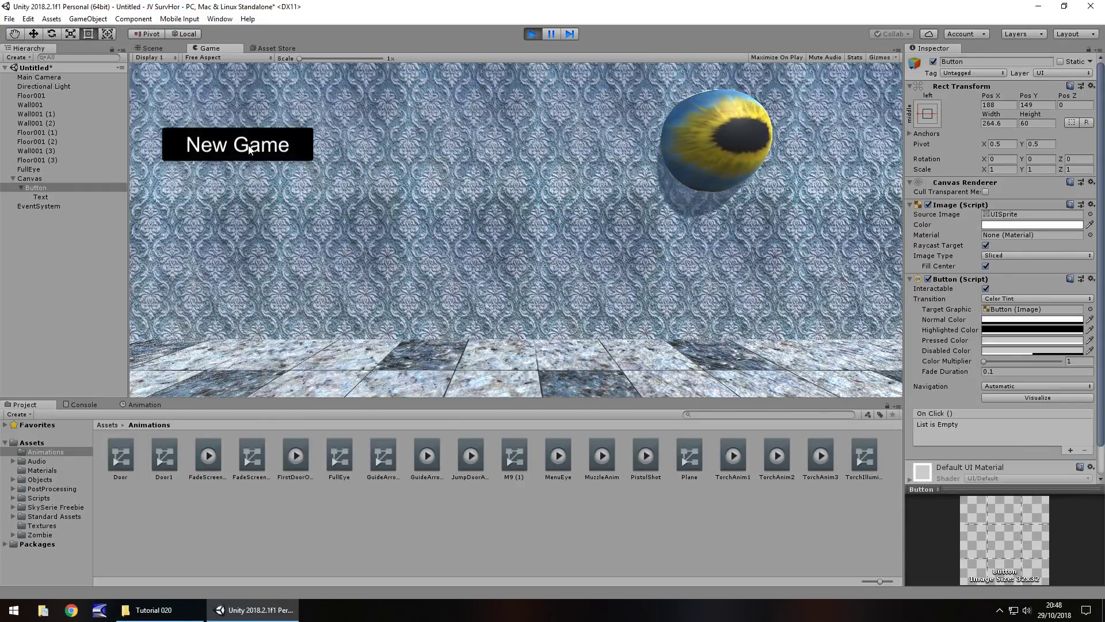
click(532, 34)
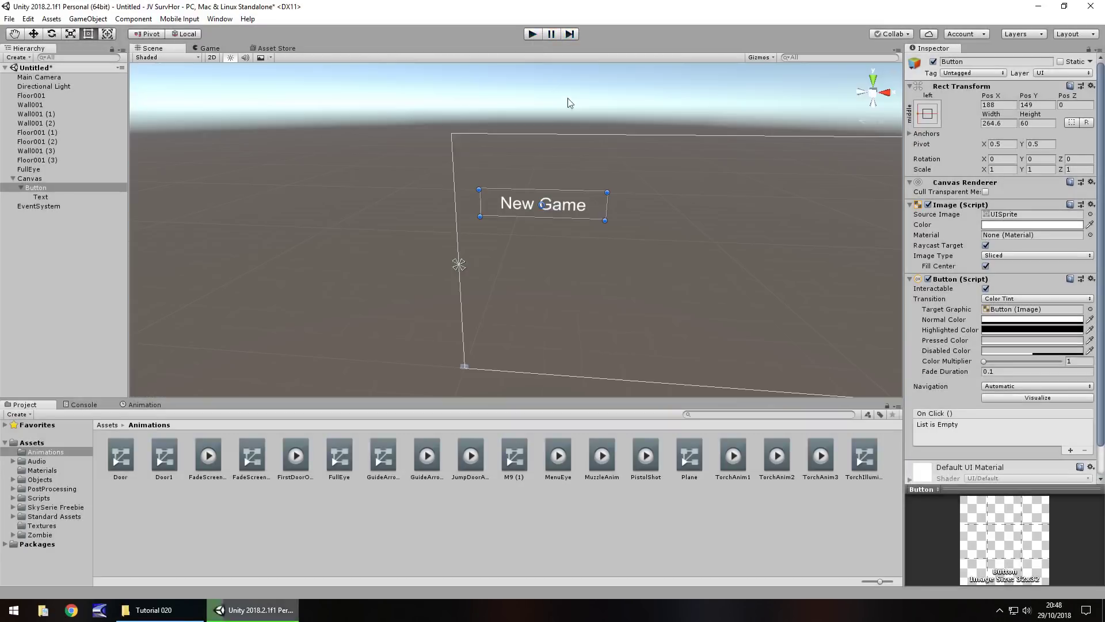
click(1013, 330)
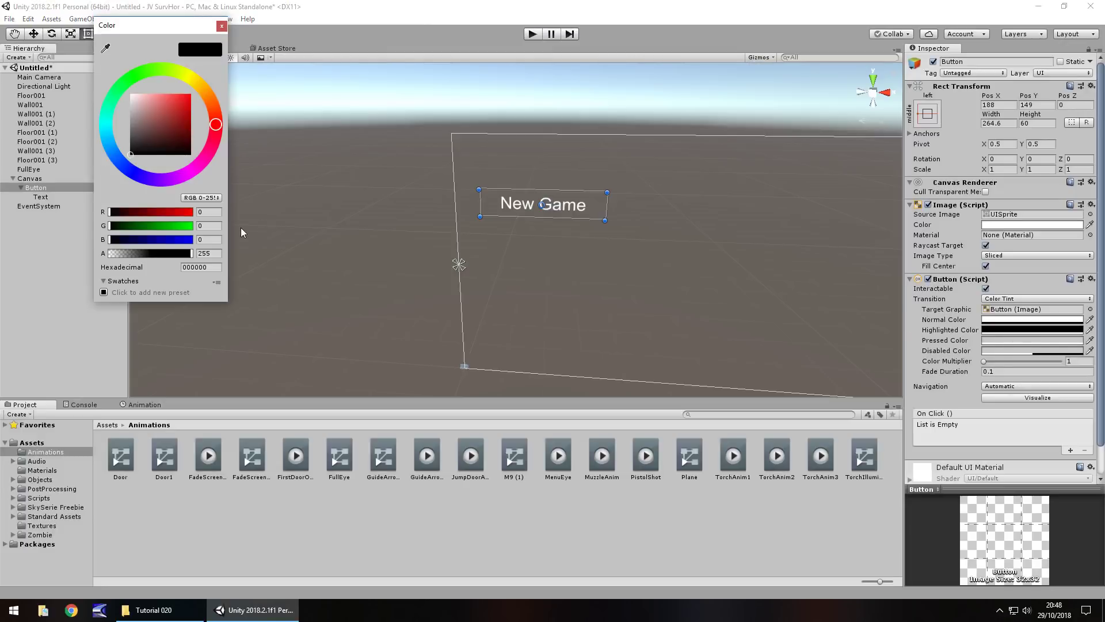
click(127, 254)
drag(127, 254, 124, 254)
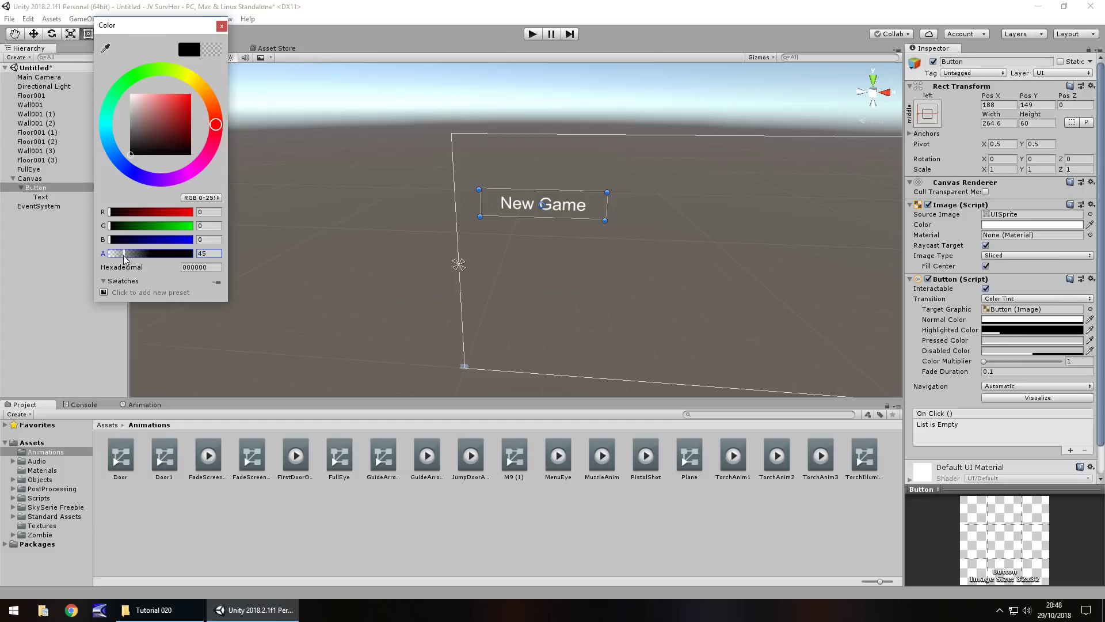
click(222, 26)
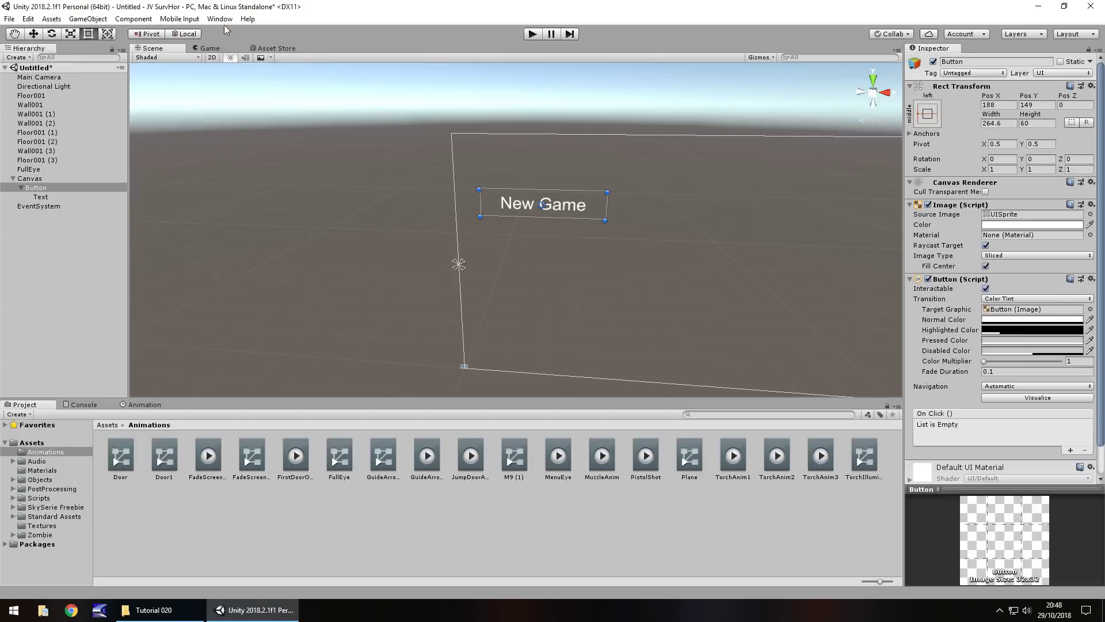
click(533, 34)
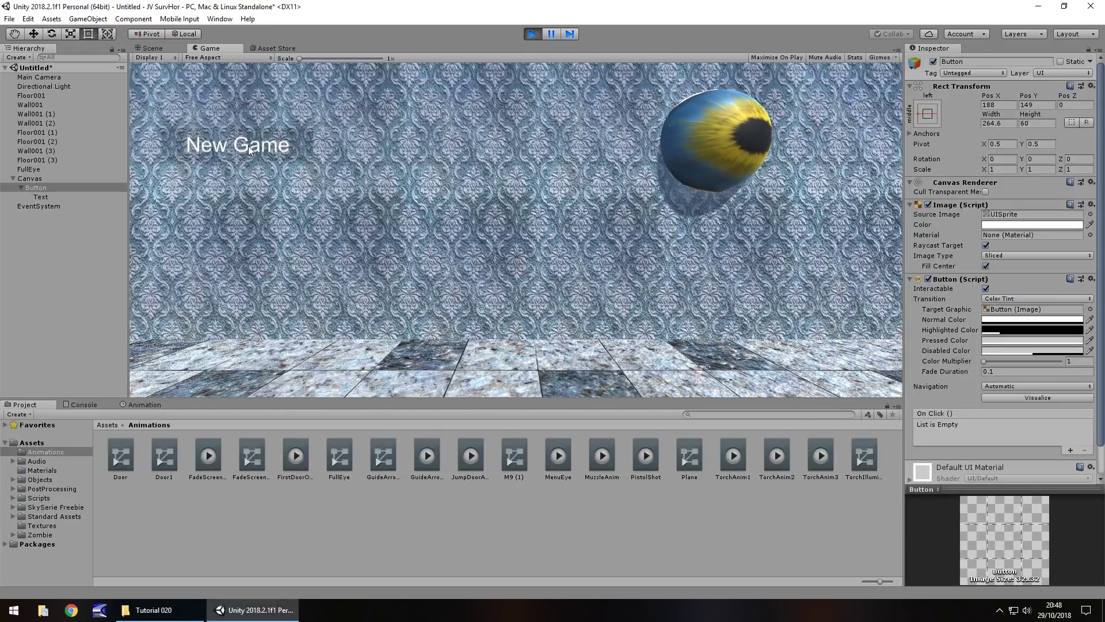
click(531, 35)
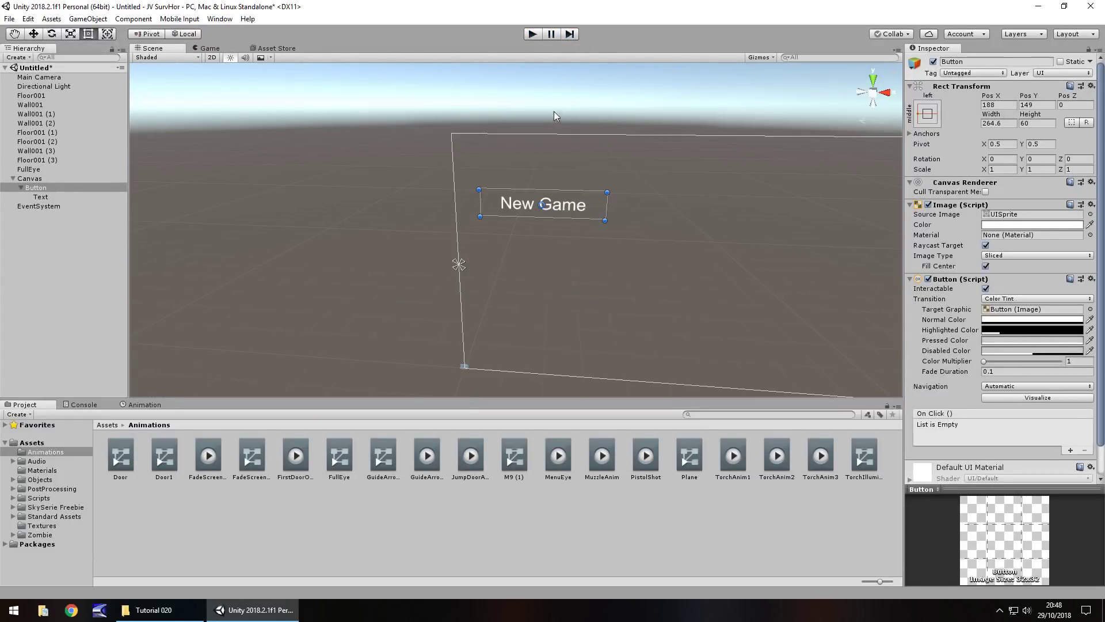
click(532, 35)
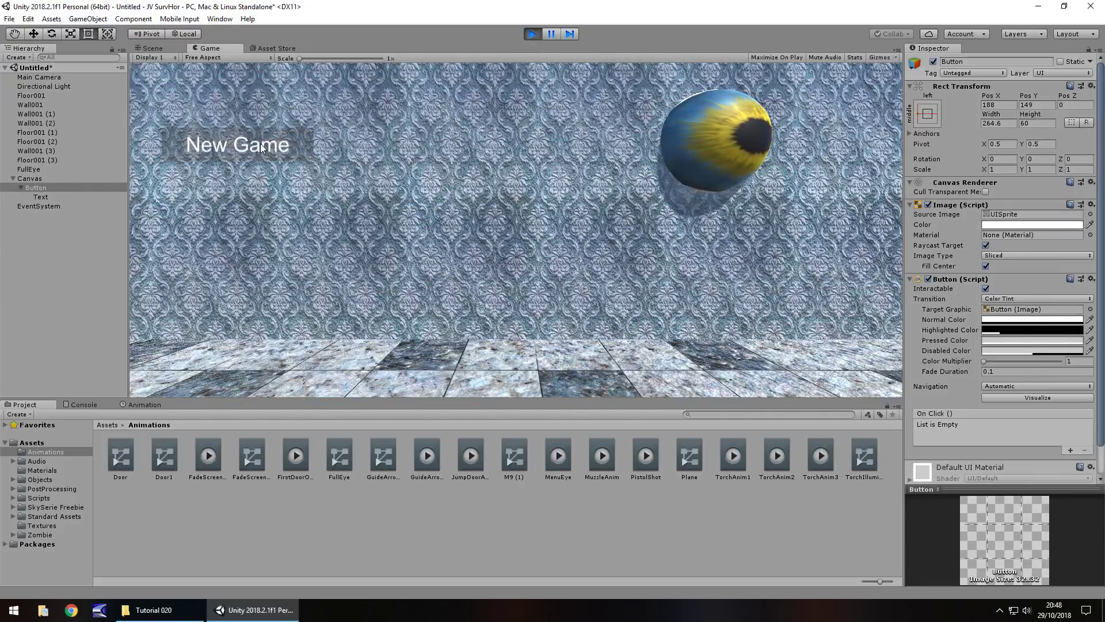
Set the New Game Highlighted Color to red and Pressed Color to dark red
click(533, 35)
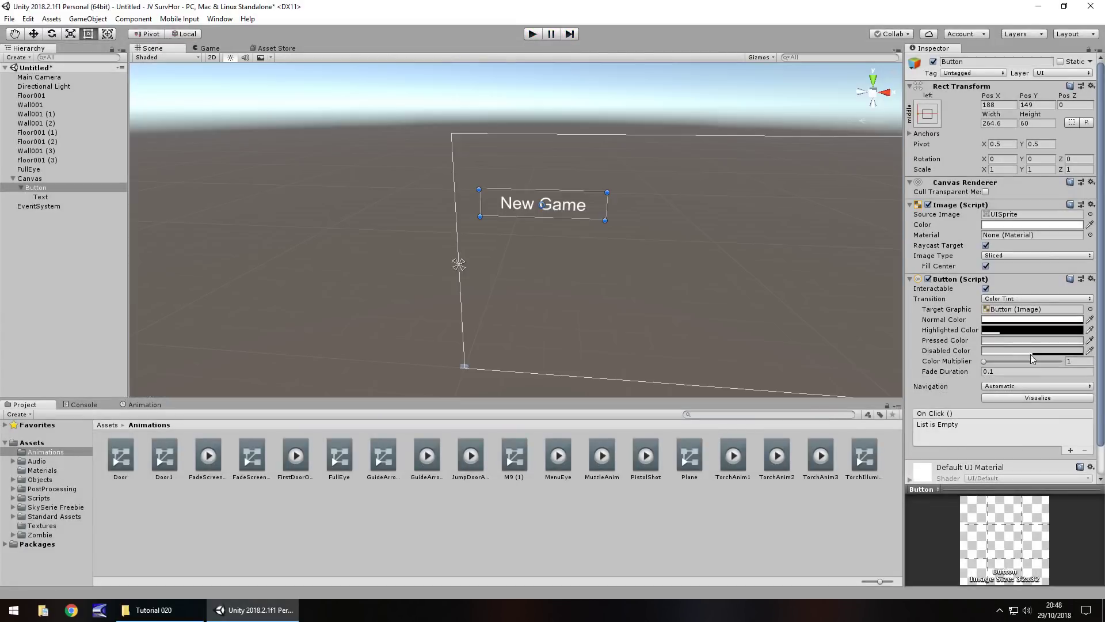
click(1004, 340)
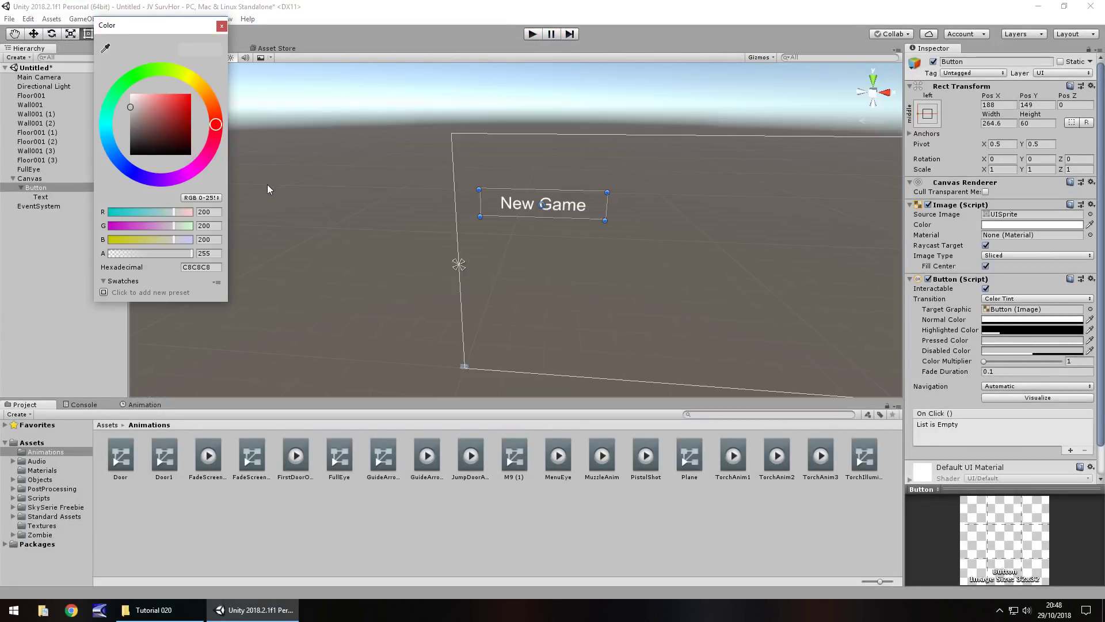
click(221, 27)
click(1008, 331)
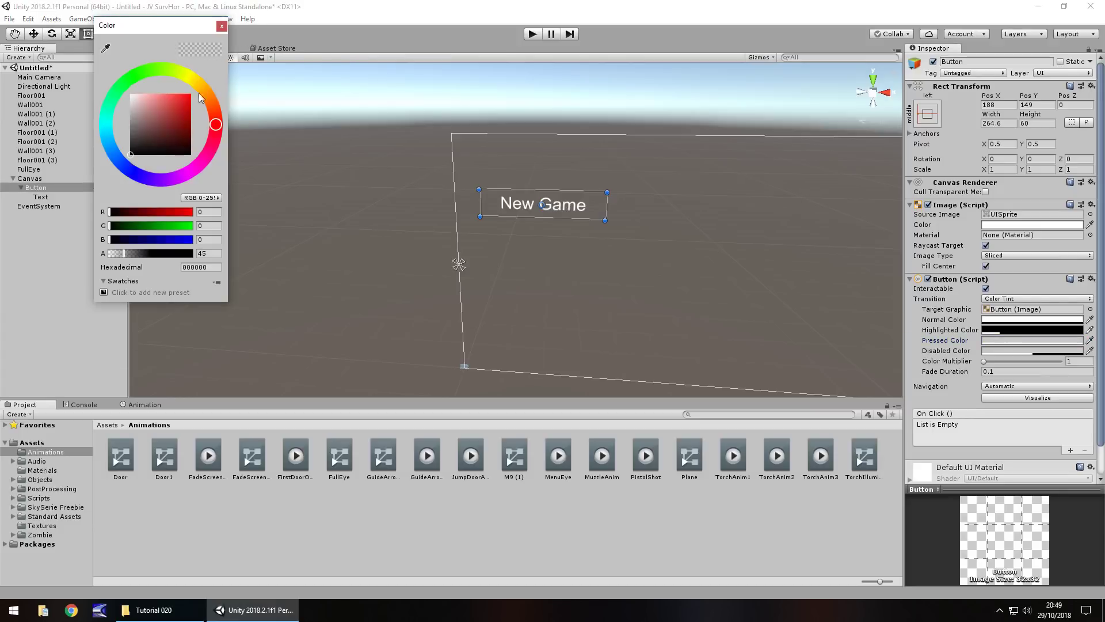
click(192, 96)
click(222, 26)
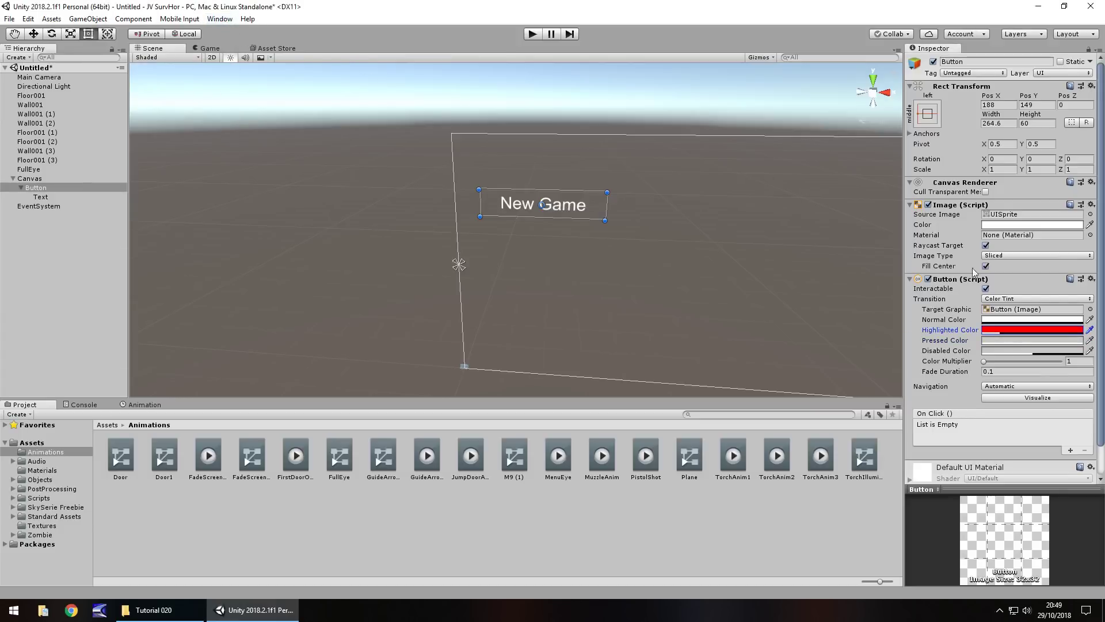
click(1007, 340)
click(192, 126)
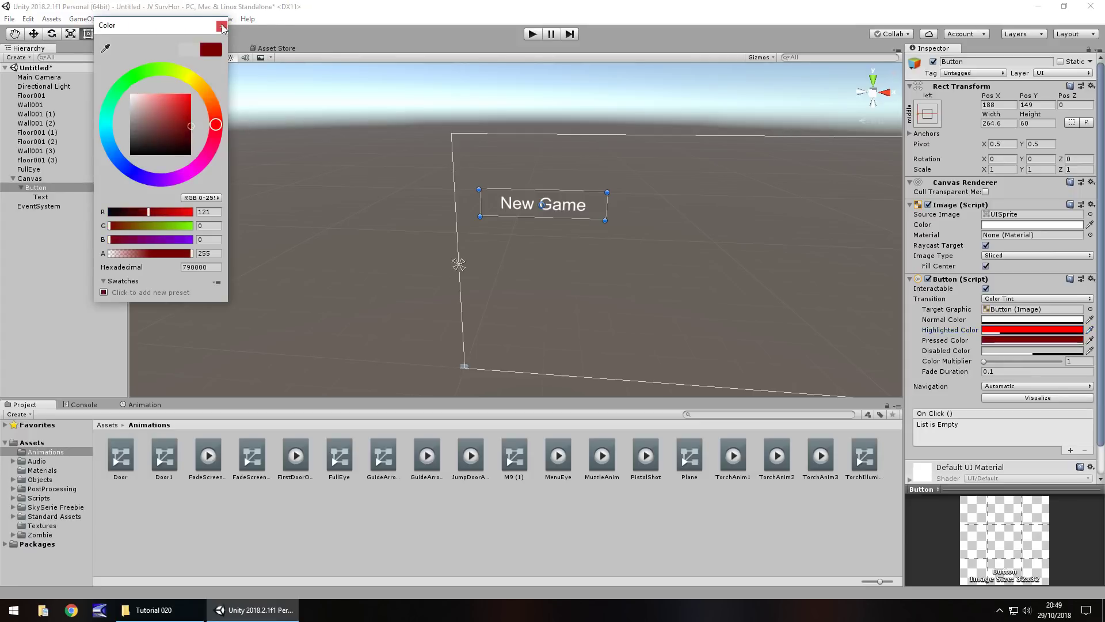
click(221, 26)
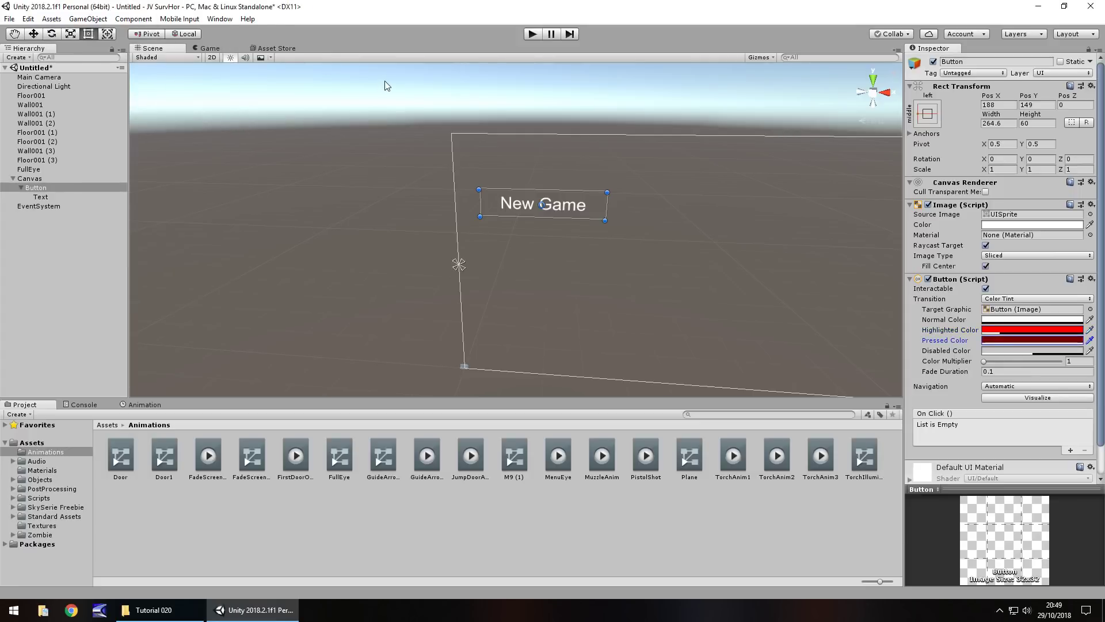
Test the pressed state in play mode, then lower the 780000 Pressed Color alpha to 134
click(533, 34)
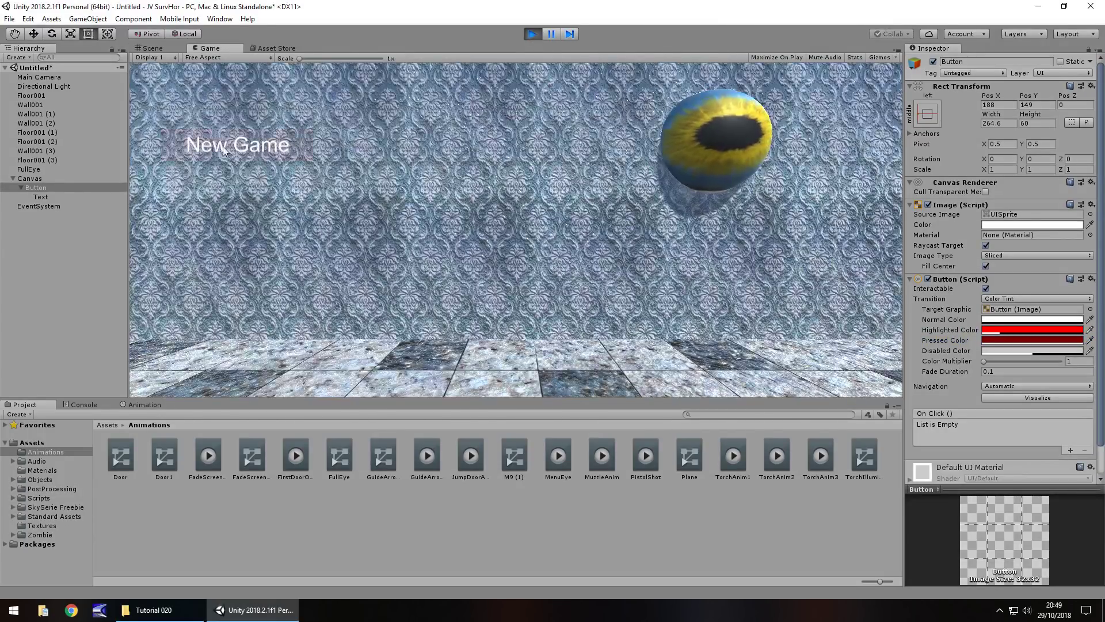
click(221, 150)
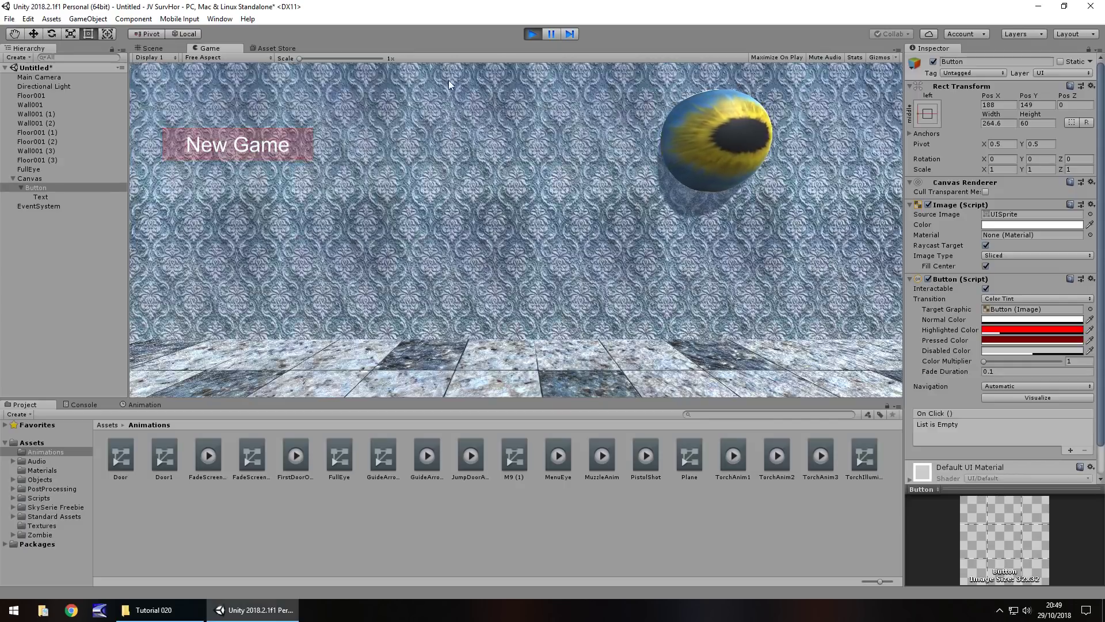
click(533, 34)
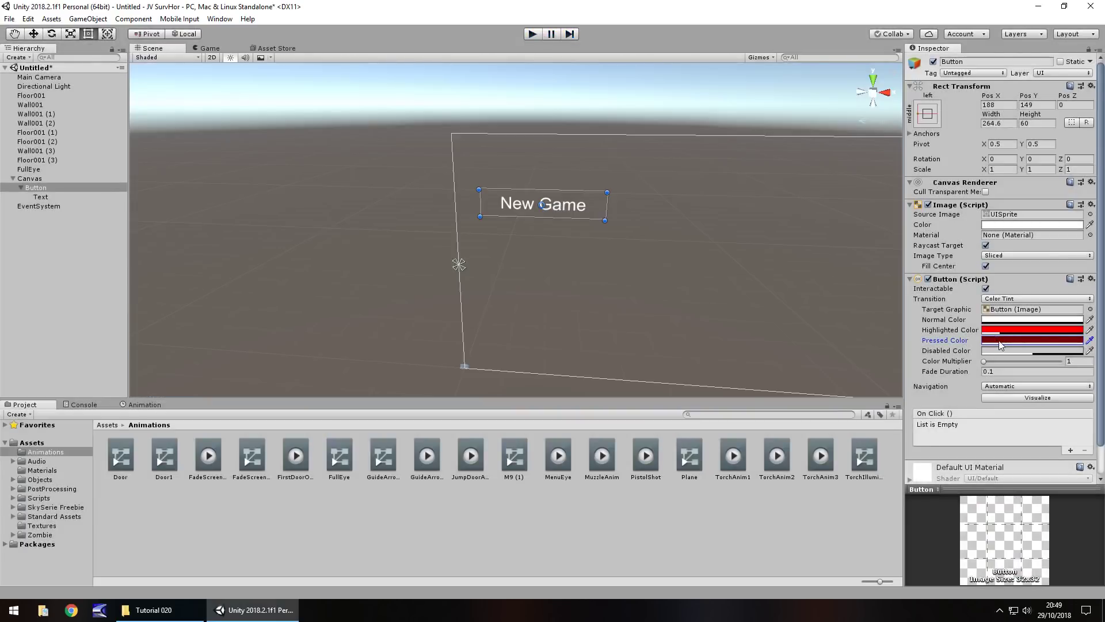
click(1030, 339)
drag(191, 253, 153, 253)
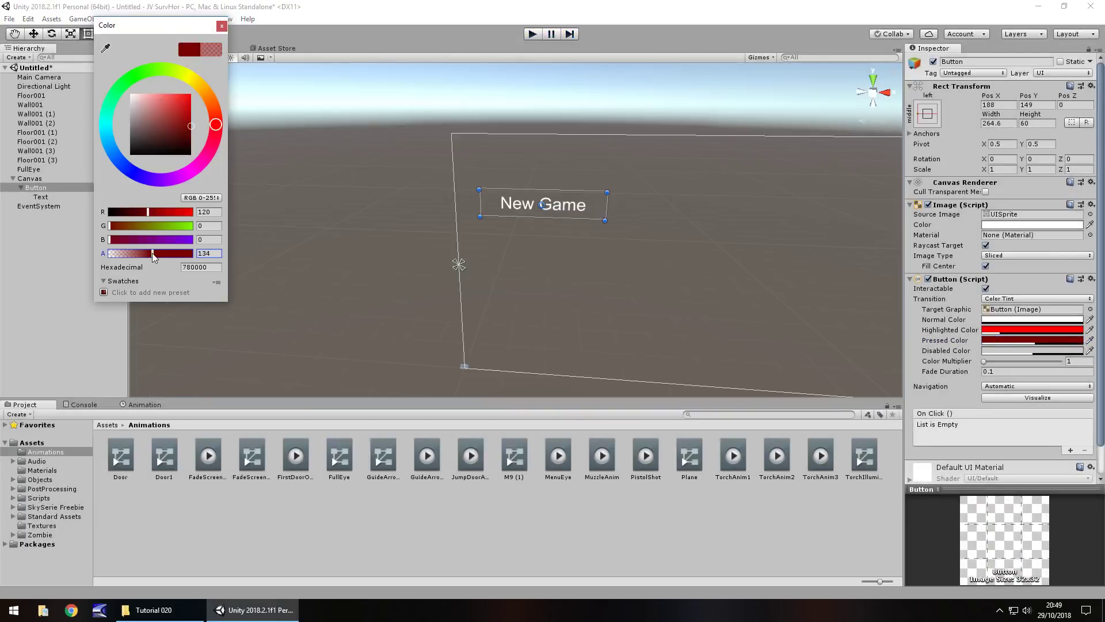
Rename the Hierarchy's Button object to NewButton
click(222, 25)
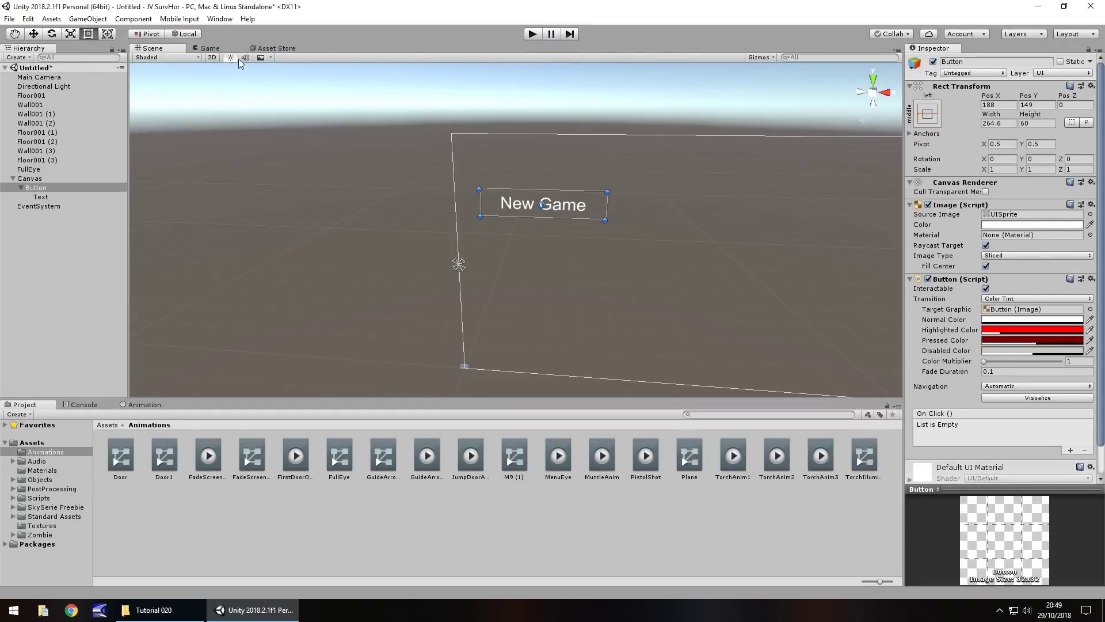
right_click(36, 188)
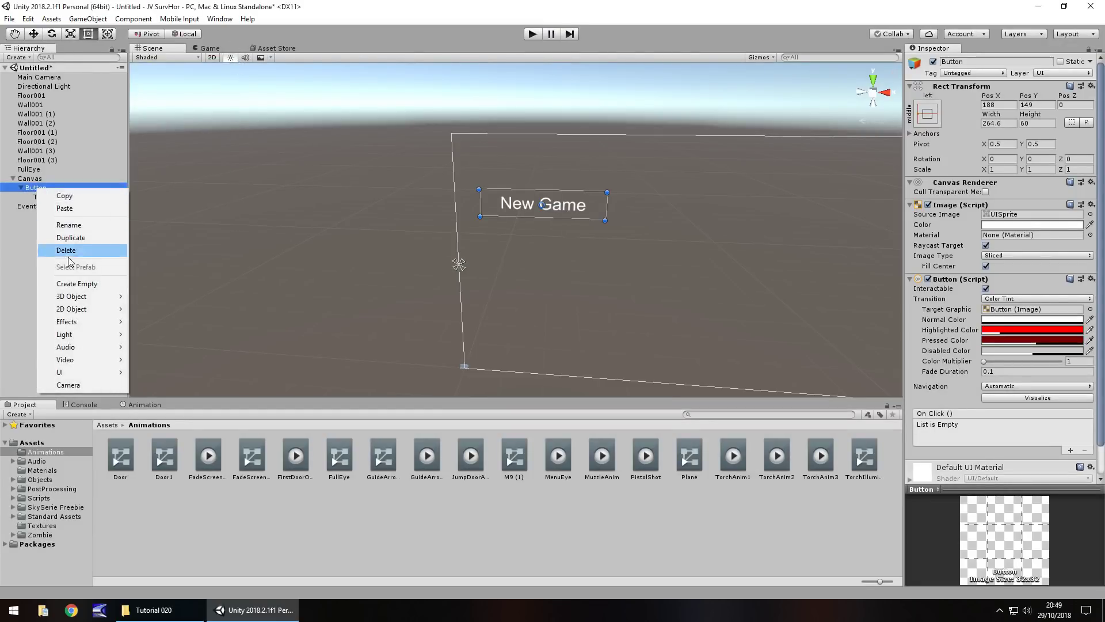
click(69, 224)
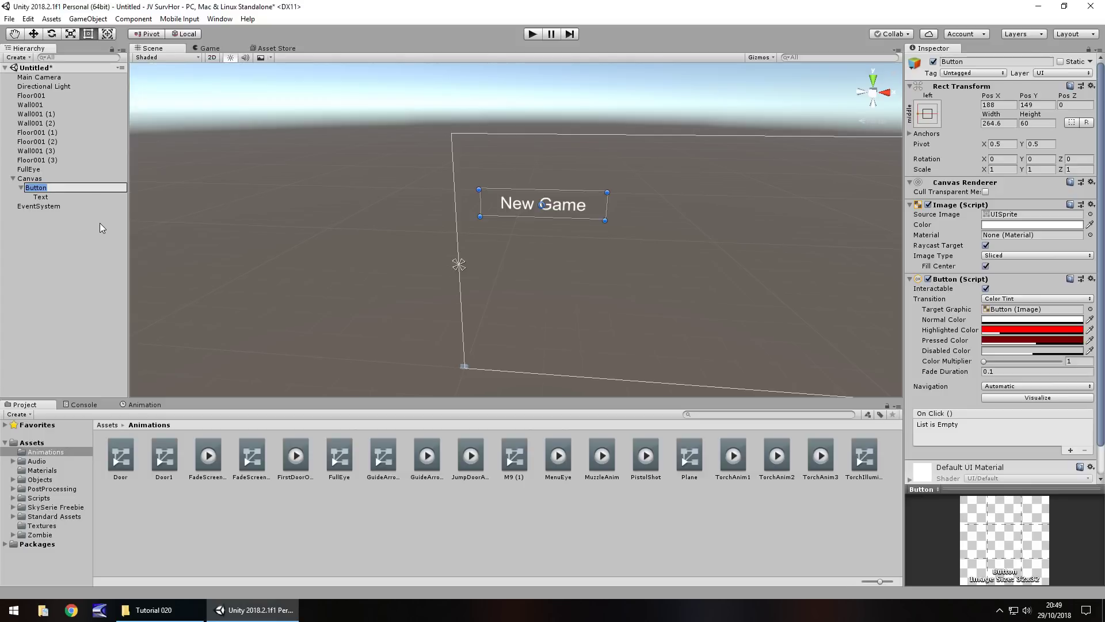
text(NewButton)
key(Return)
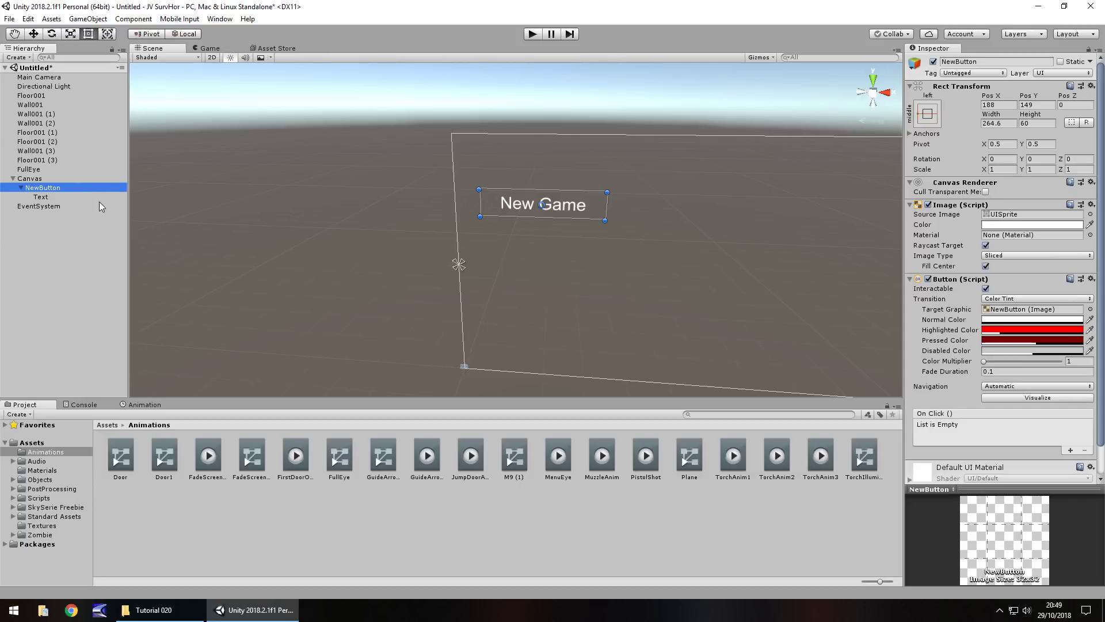
Duplicate NewButton, move the copy below it, and name it LoadButton
key(ctrl+d)
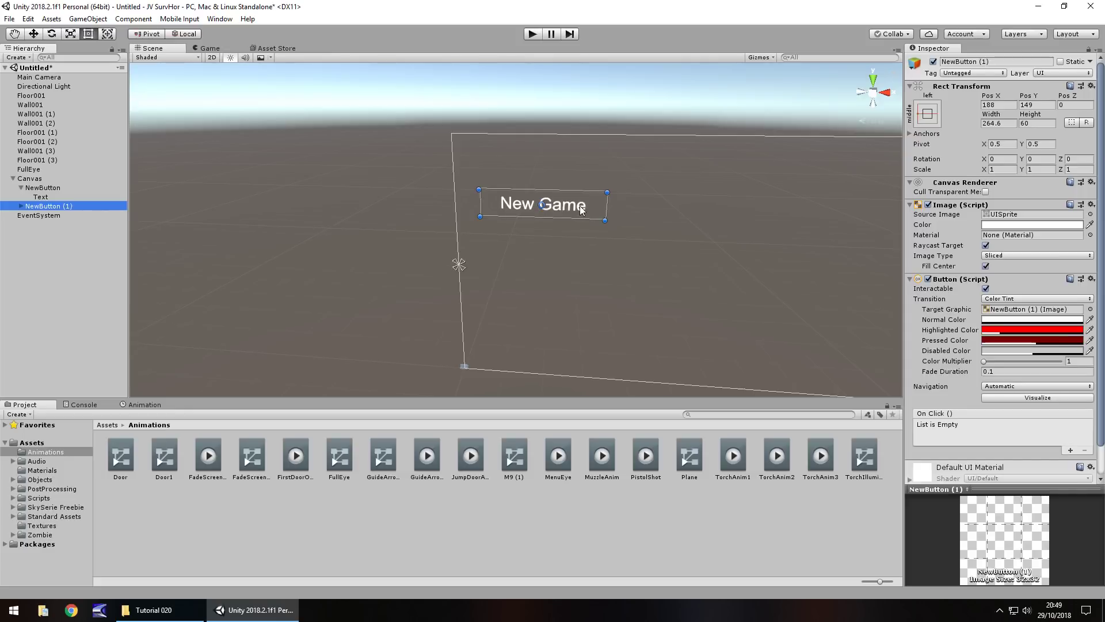
drag(581, 212, 580, 239)
click(58, 206)
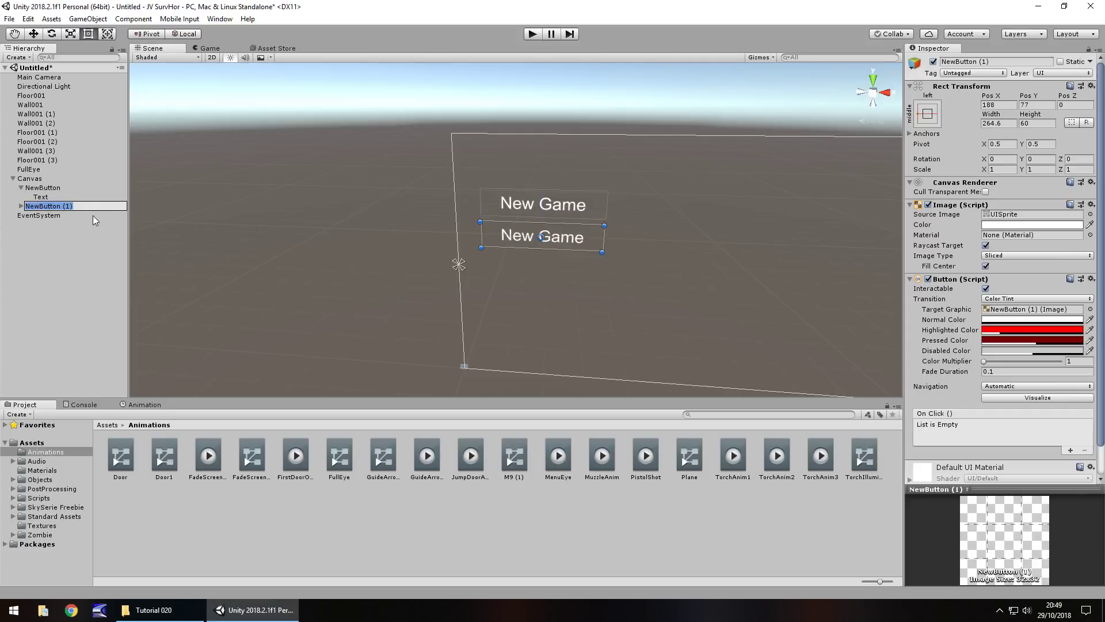
text(LoadButton)
key(Return)
Change LoadButton's label to 'Load Game' and duplicate LoadButton again
click(20, 206)
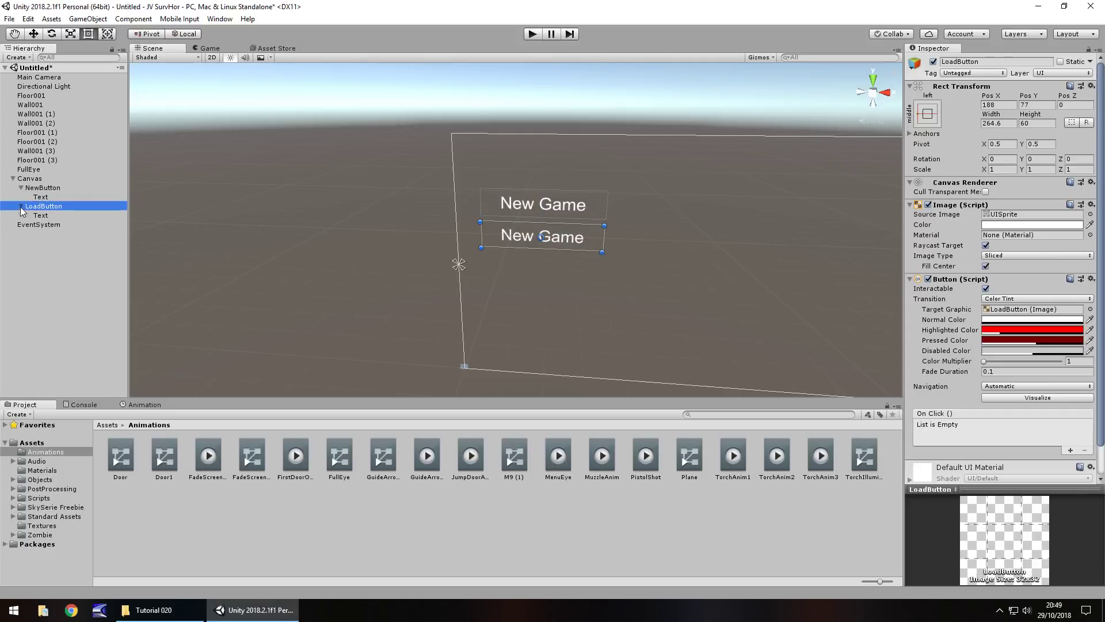
click(41, 215)
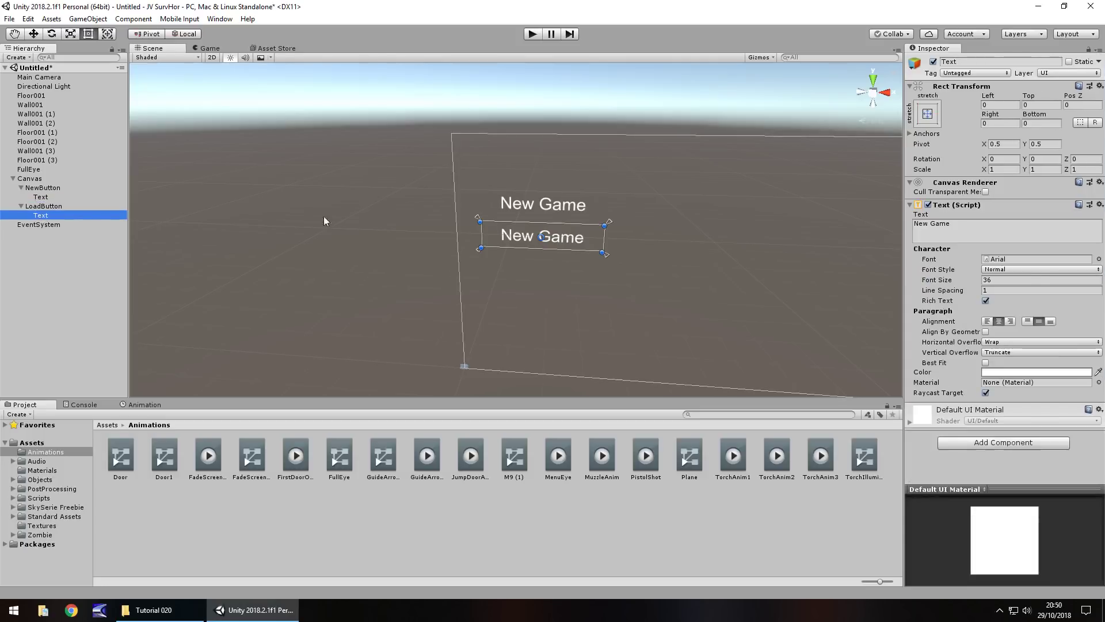
click(937, 226)
key(ctrl+a)
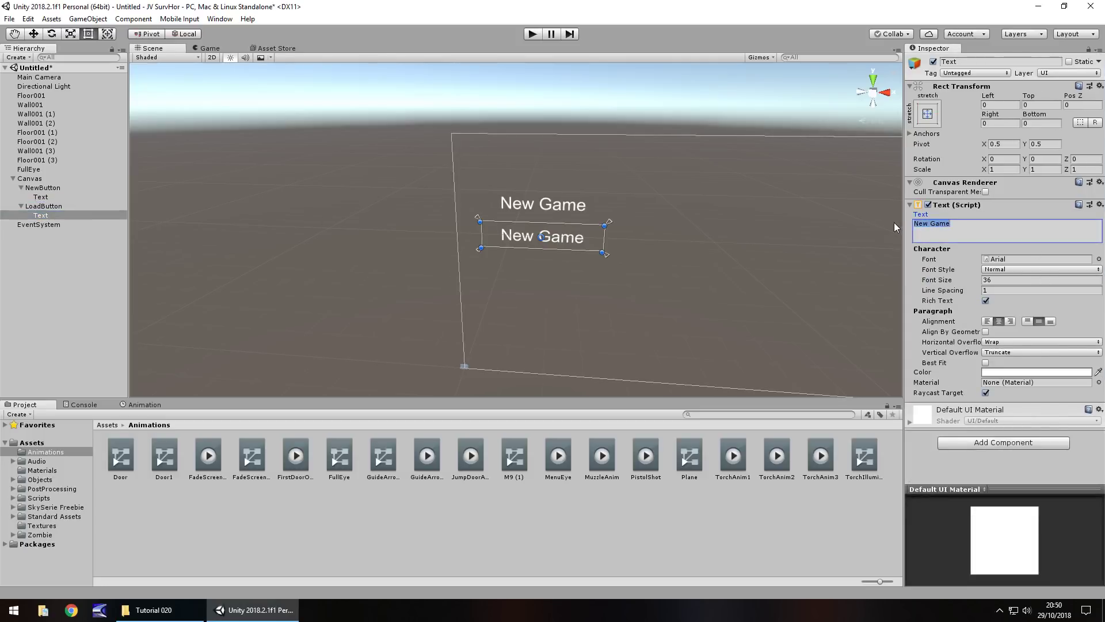
text(Load Game)
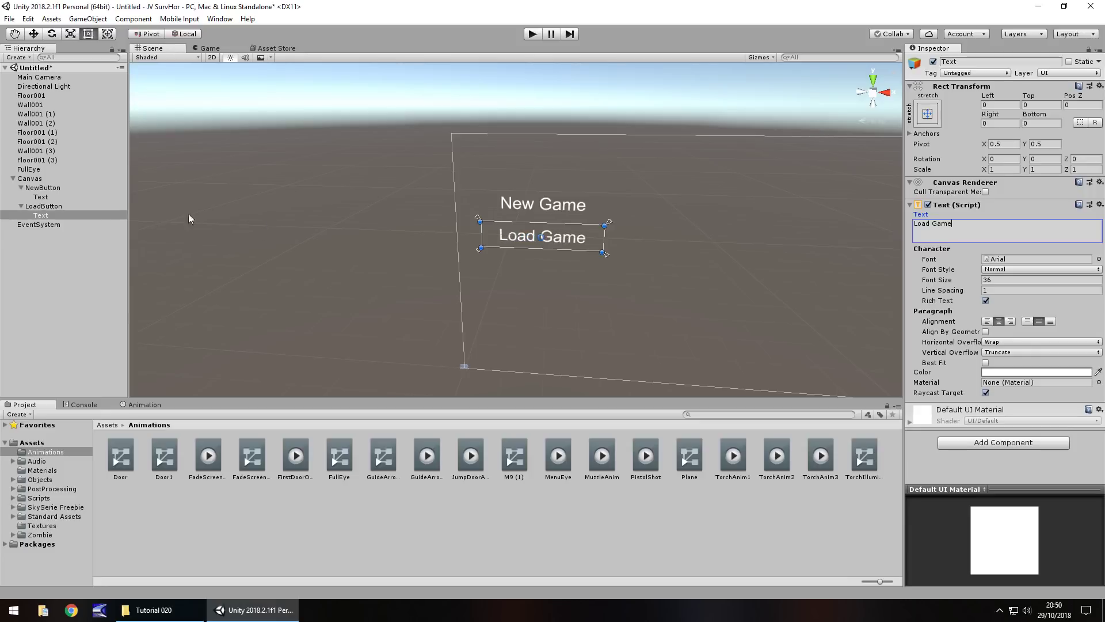
click(60, 206)
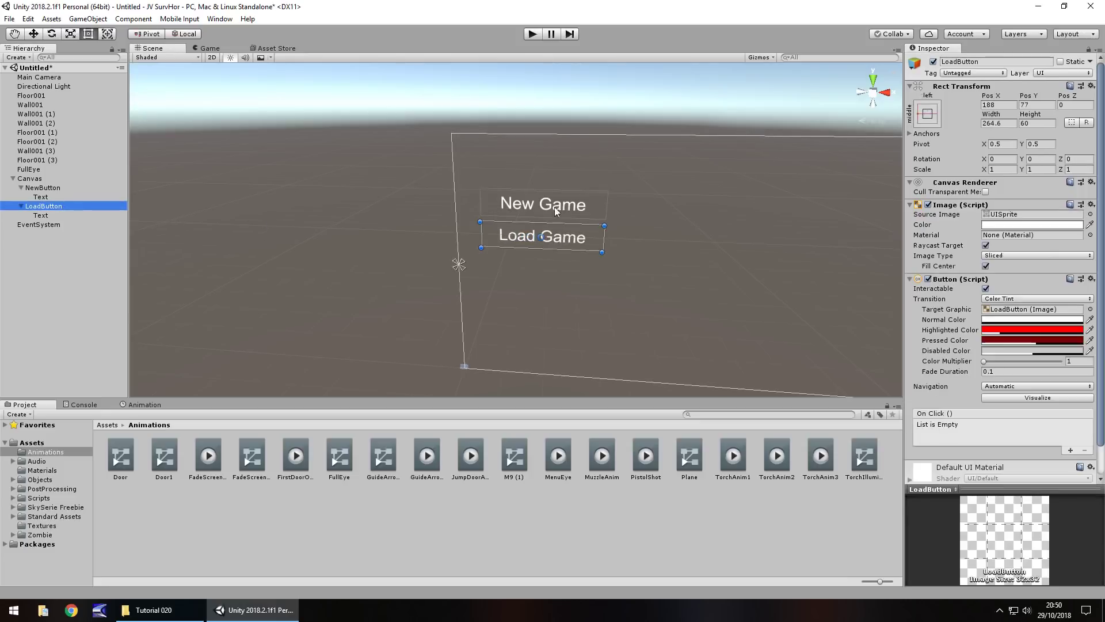
key(ctrl+d)
Move the copied button below Load Game, rename it OptionButton and set its label to 'Options'
drag(562, 238, 565, 271)
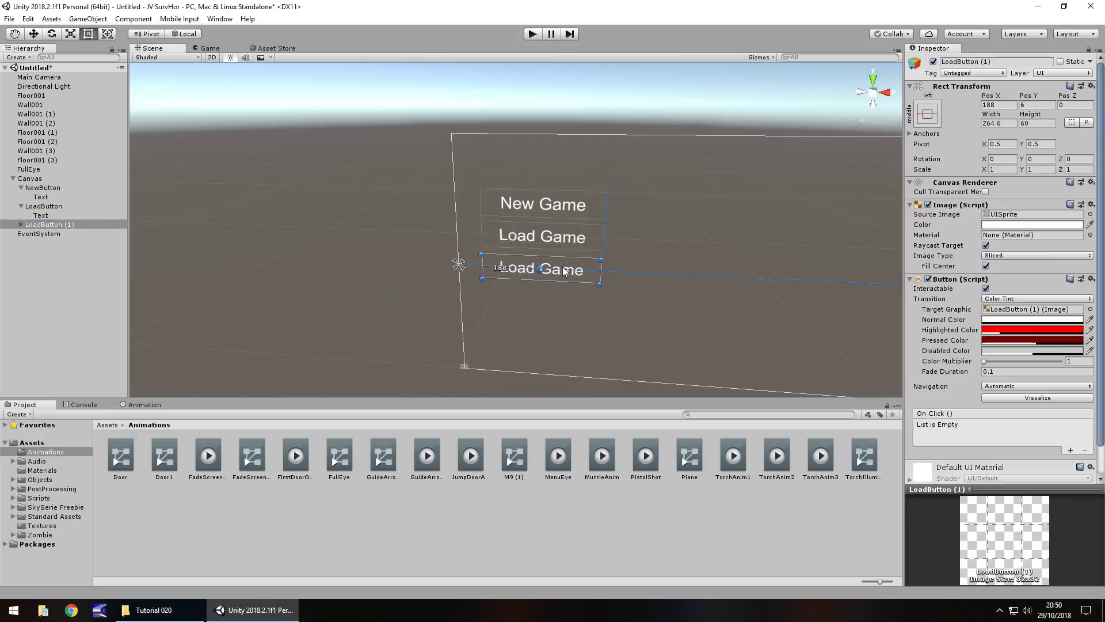
click(65, 224)
text(Op)
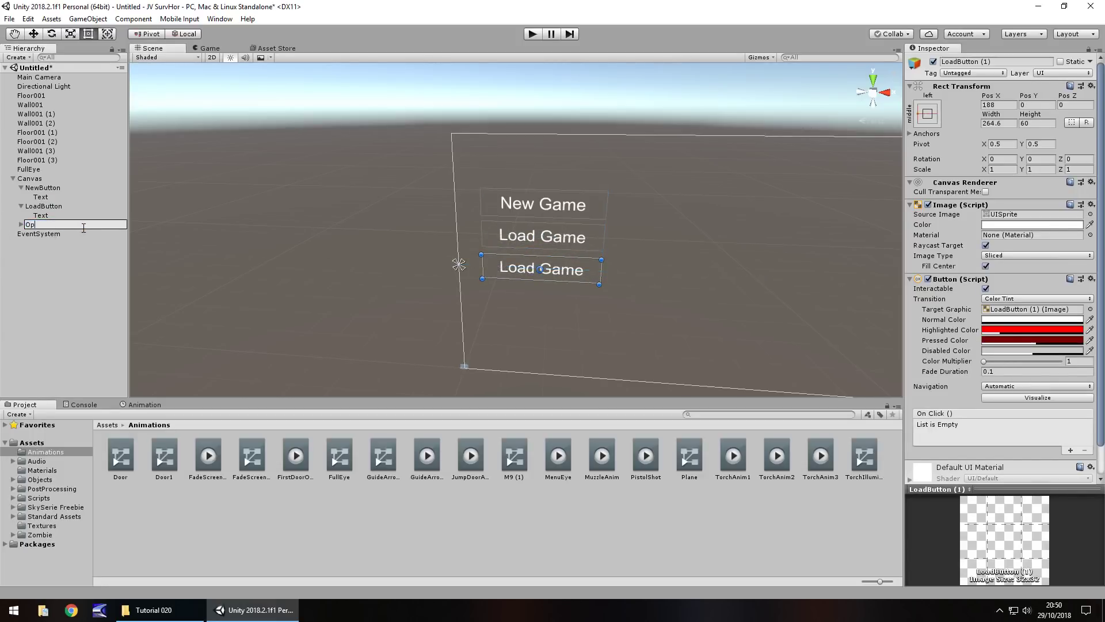
text(tionButton)
key(Return)
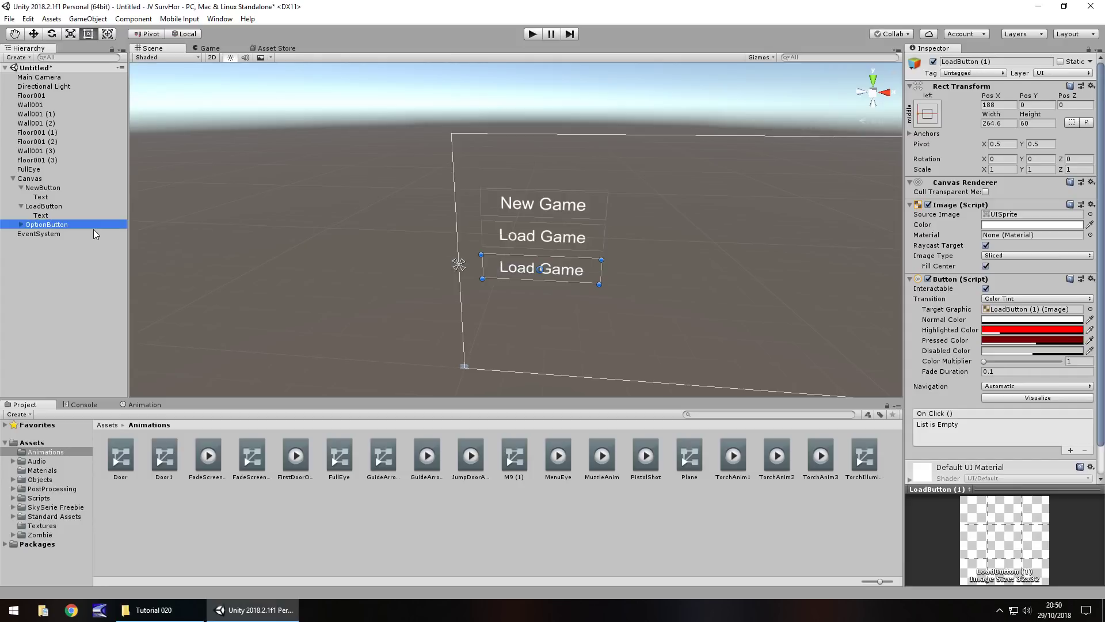
click(22, 225)
click(40, 234)
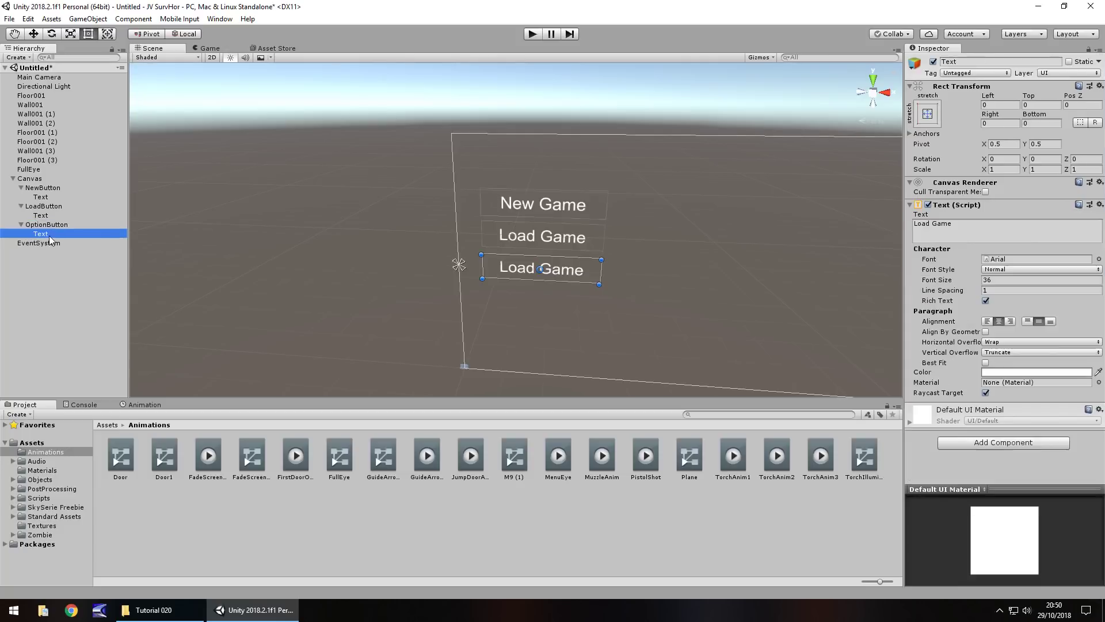
click(979, 234)
text(Options)
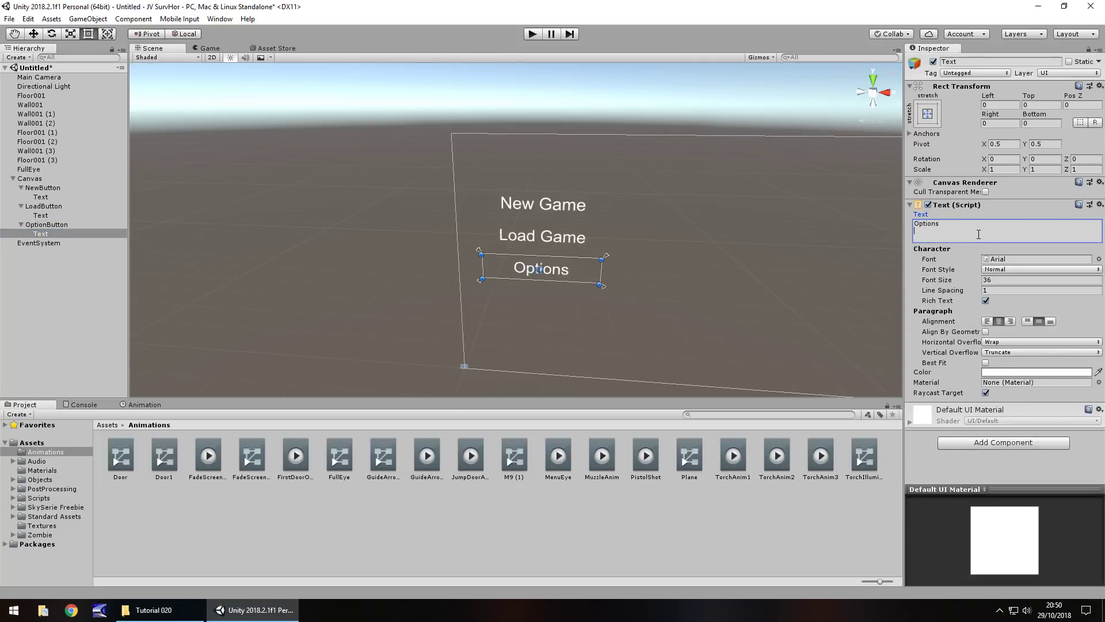
Duplicate OptionButton, drag the copy further down and name it CreditButton
click(44, 225)
key(ctrl+d)
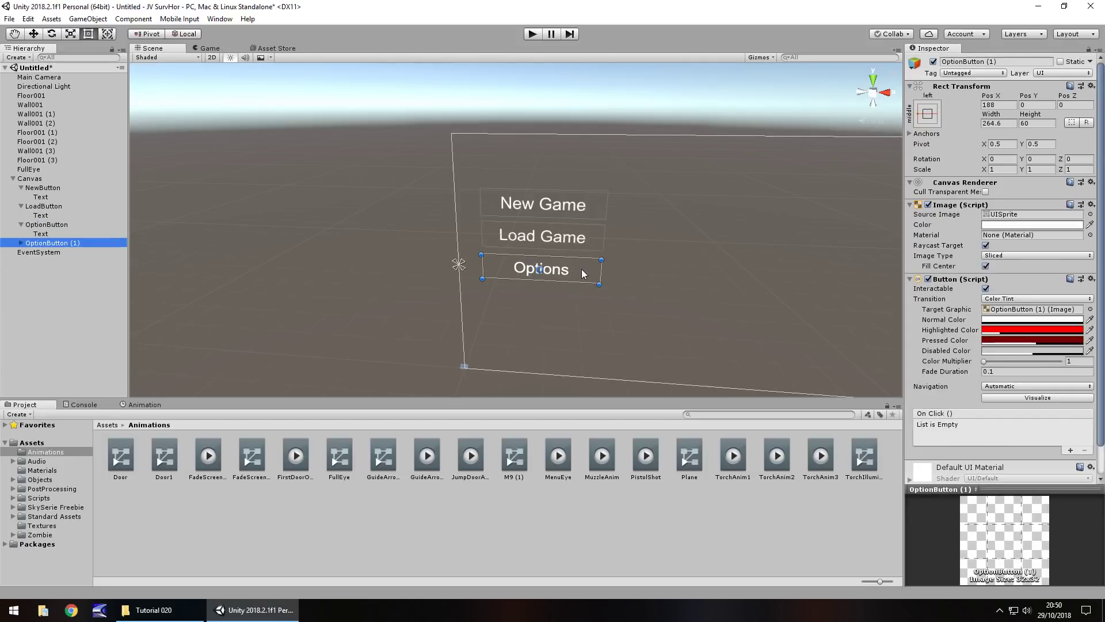
drag(581, 269, 578, 299)
click(44, 244)
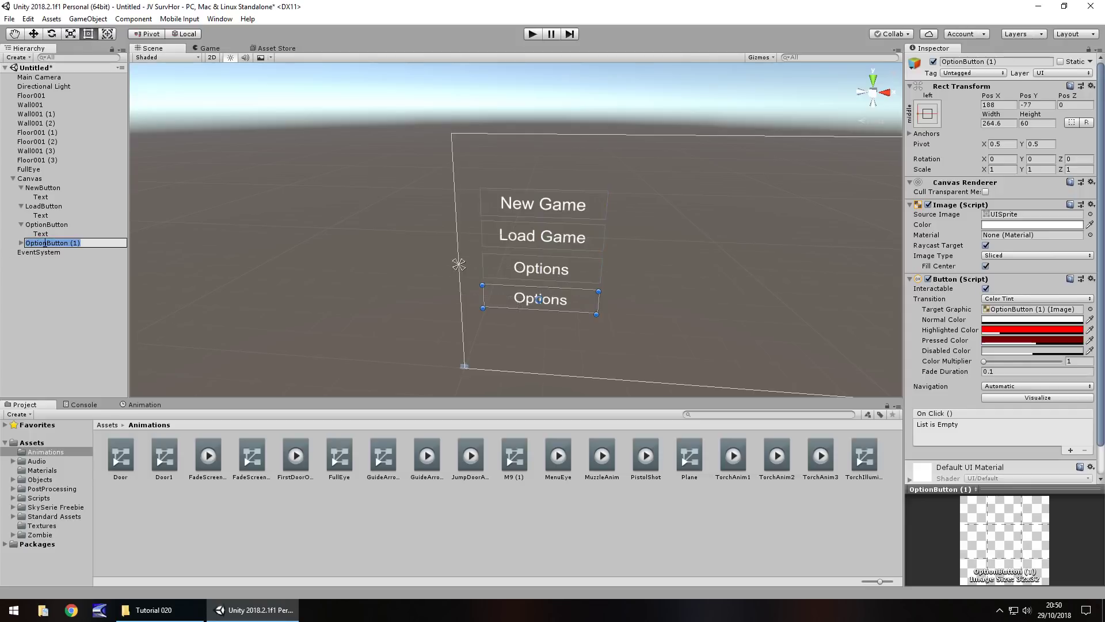
text(CreditButton)
Confirm the CreditButton name and change its label text to 'Credits'
key(Return)
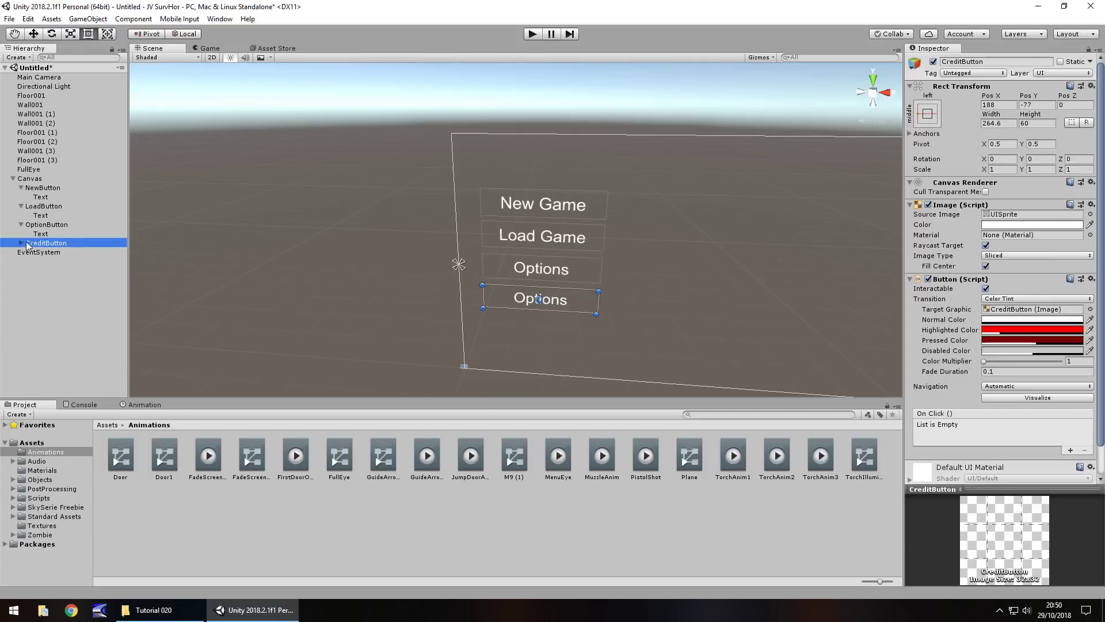
click(23, 243)
click(40, 251)
click(958, 233)
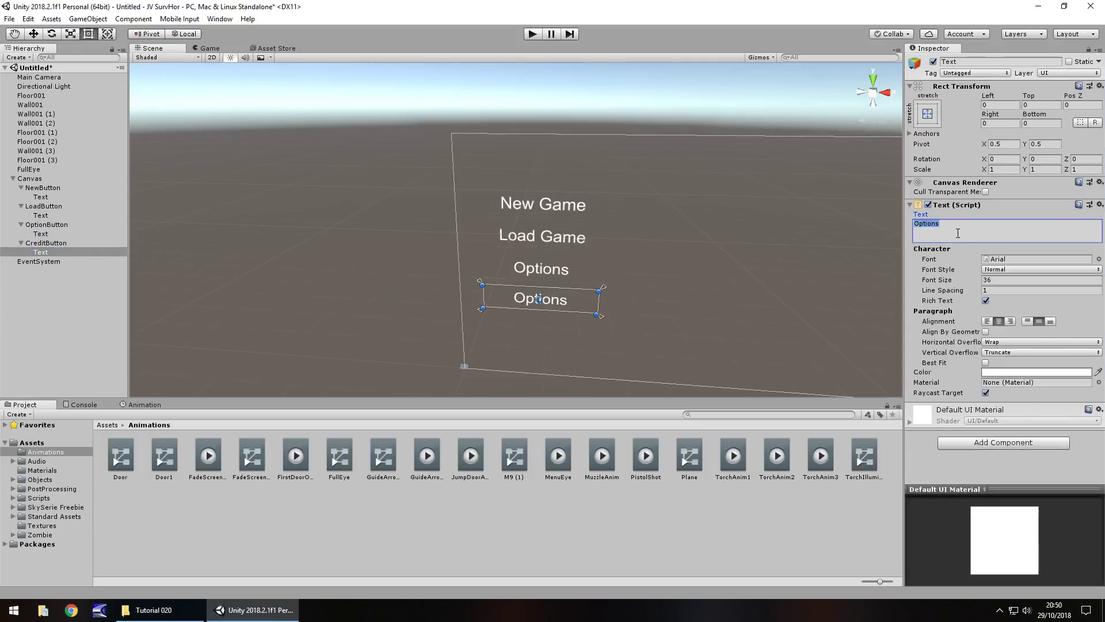
text(Credits)
Duplicate CreditButton and name the new copy QuitButton
click(46, 242)
key(ctrl+d)
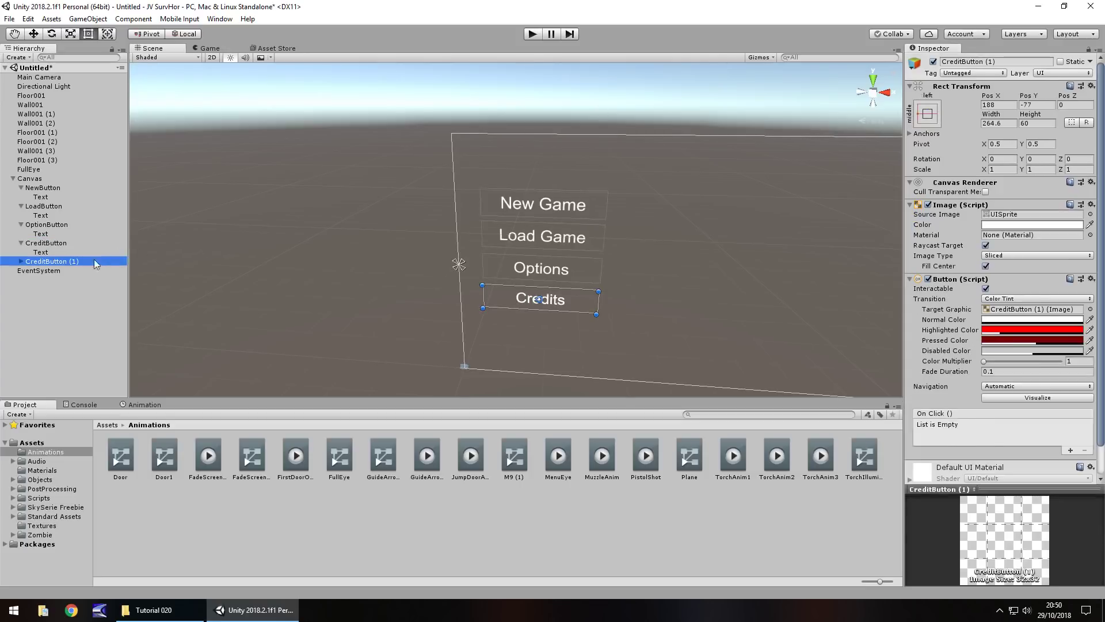
click(54, 260)
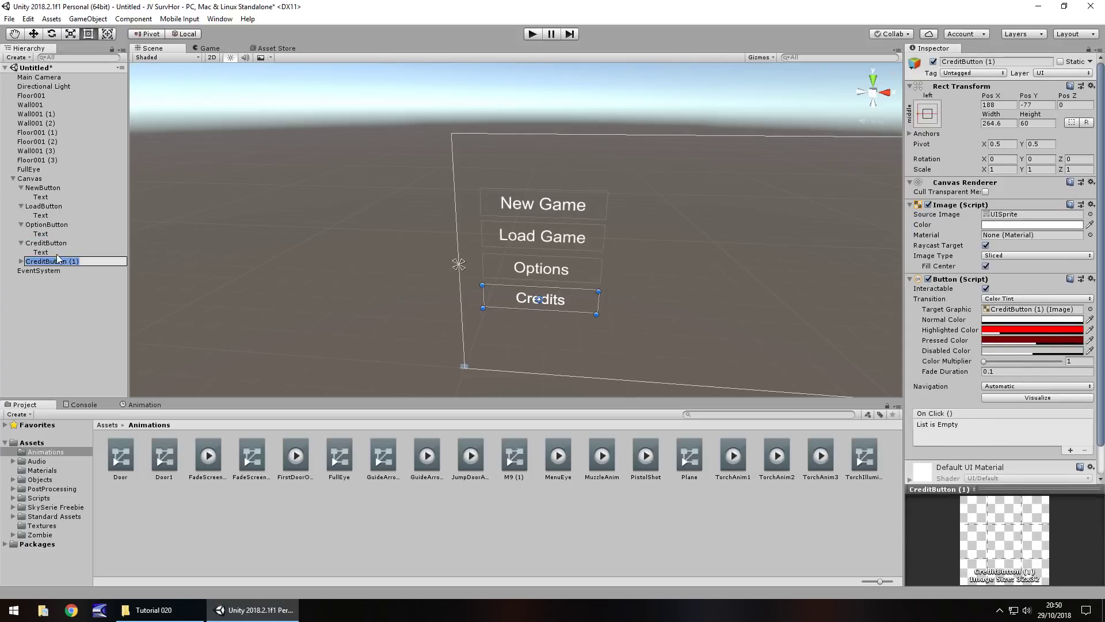
text(QuitButton)
key(Return)
Set QuitButton's label to 'Exit Game' and move it lower on the canvas to Y -203
click(21, 261)
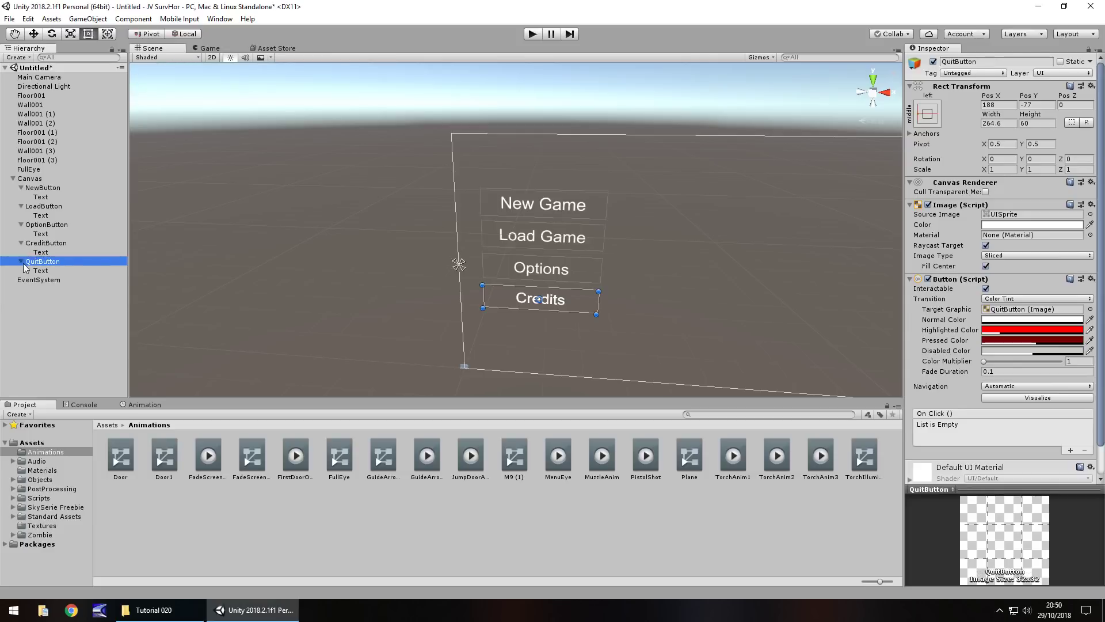
click(40, 271)
click(959, 229)
text(E)
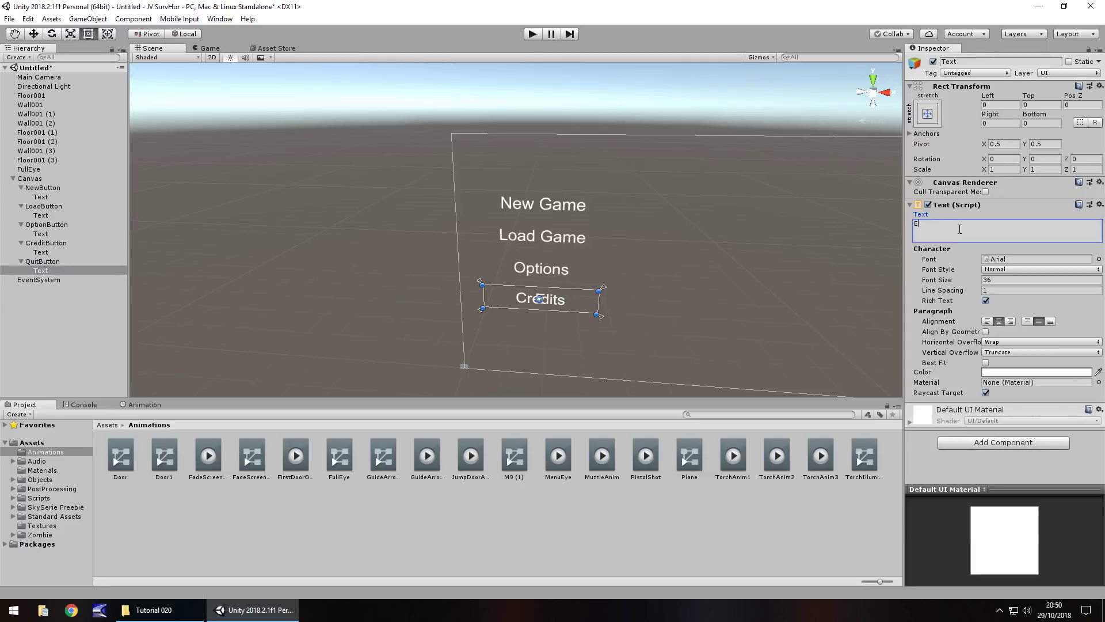
text(xit Game)
click(43, 261)
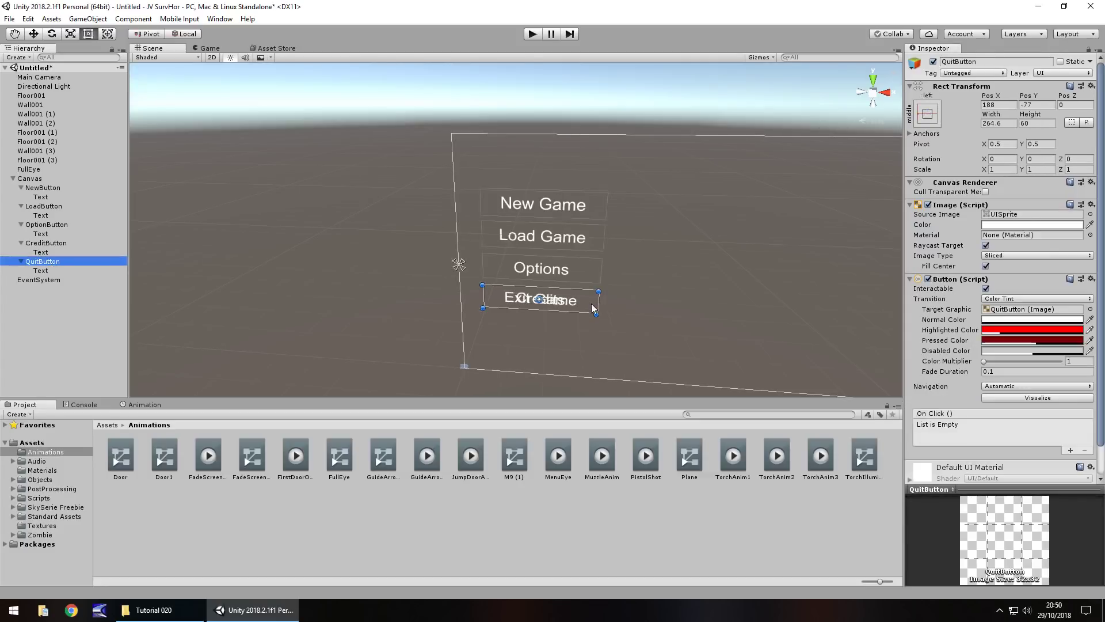
drag(591, 303, 590, 350)
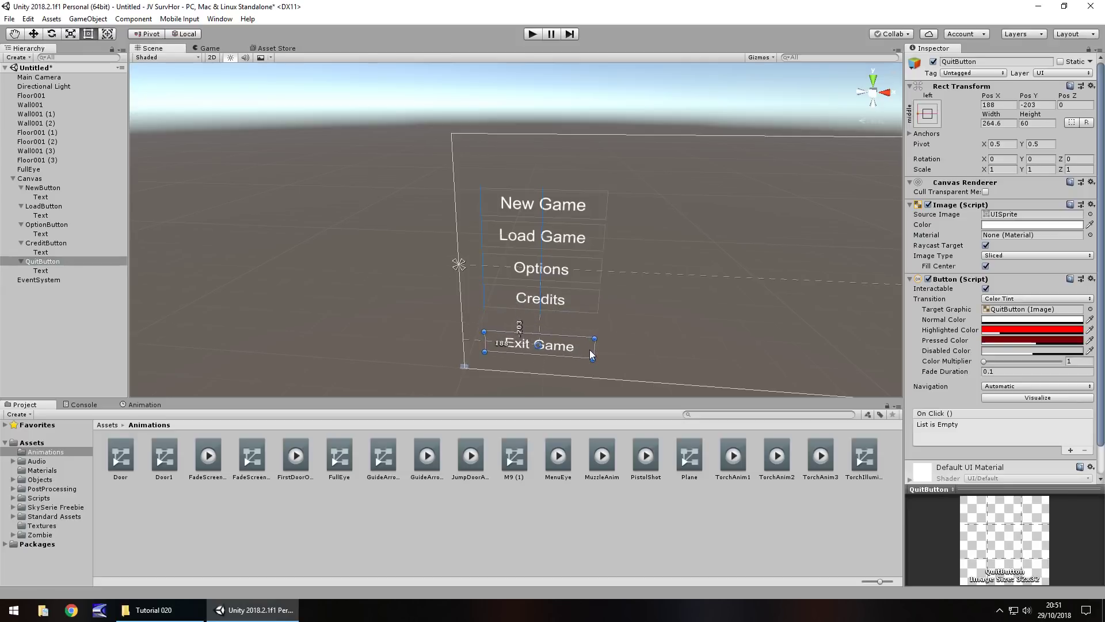
click(531, 34)
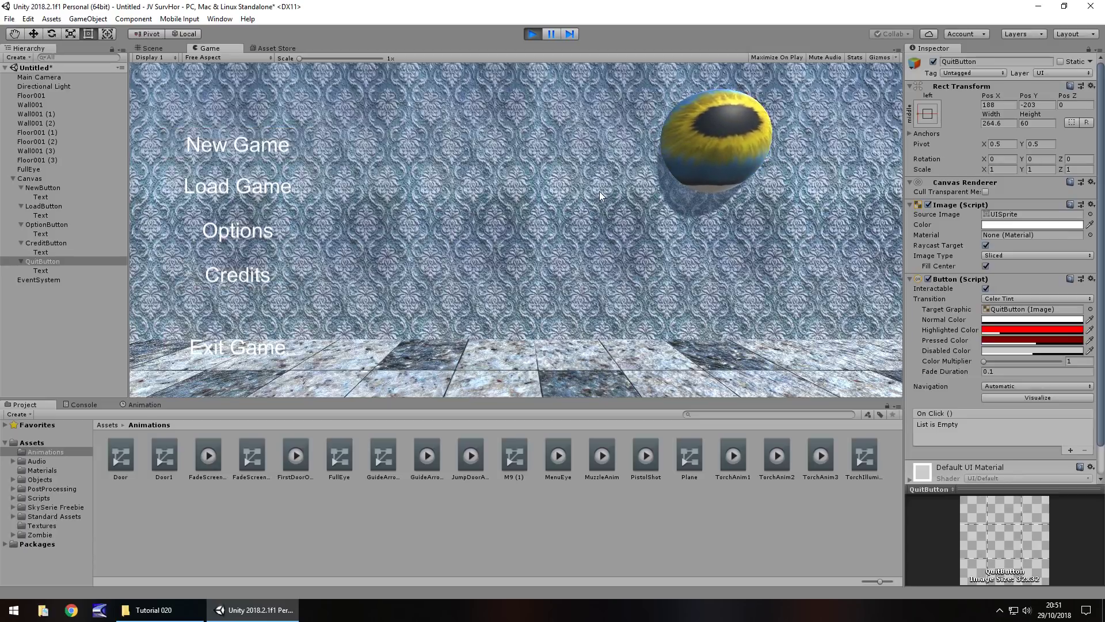
click(526, 35)
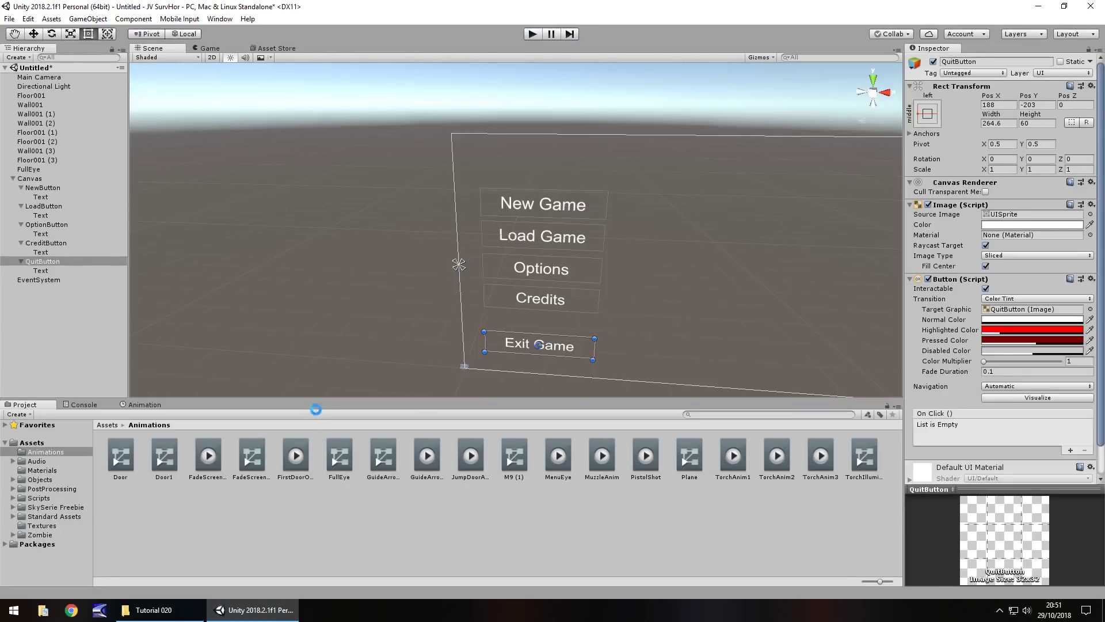
Save the untitled scene as MainMenu.unity in the Assets folder
key(ctrl+s)
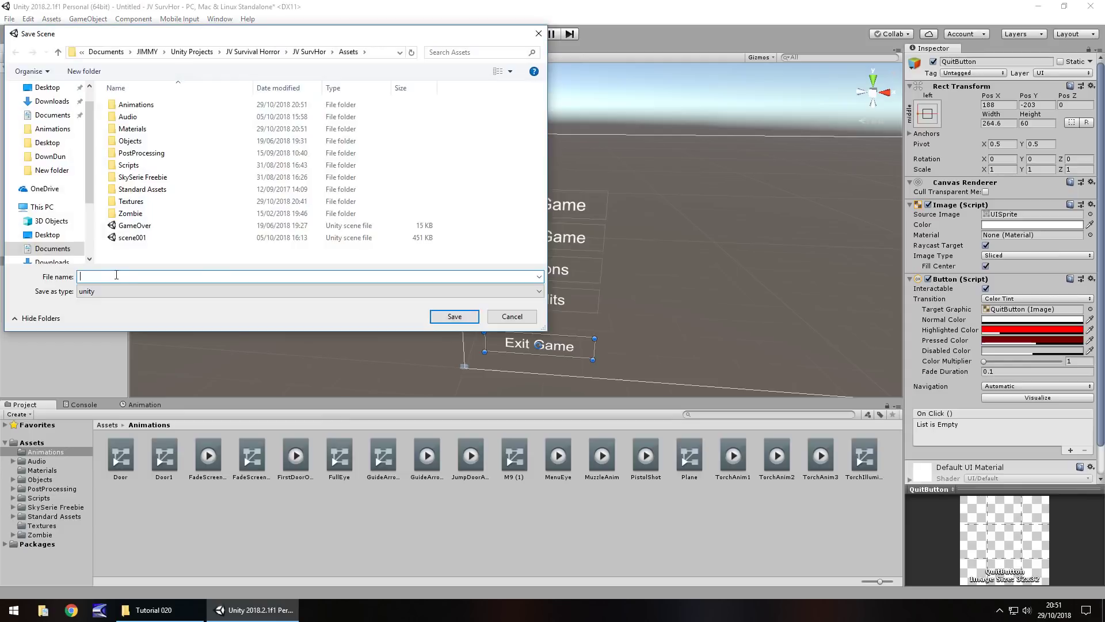
text(MainMenu)
click(445, 319)
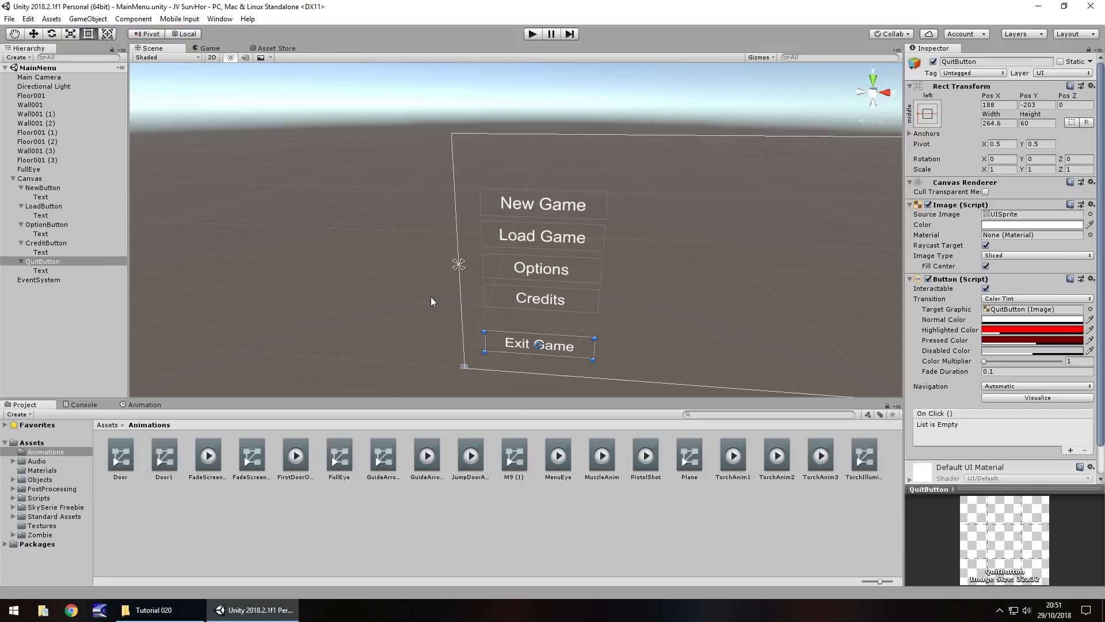
Add the open MainMenu scene to Build Settings as scene 2, after scene001 and GameOver
click(9, 19)
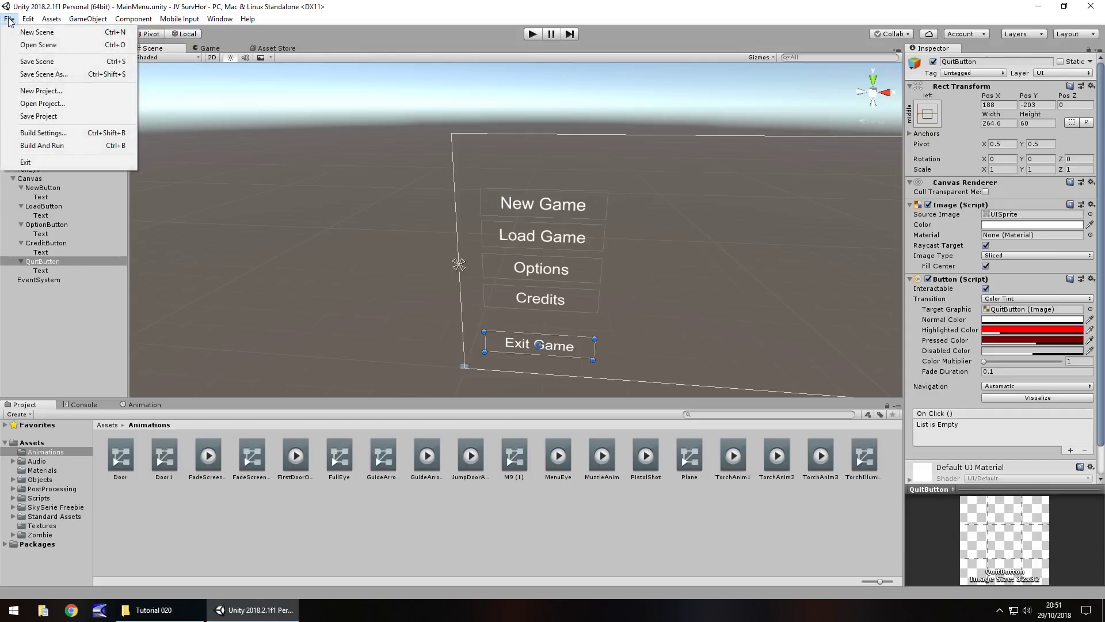
click(77, 133)
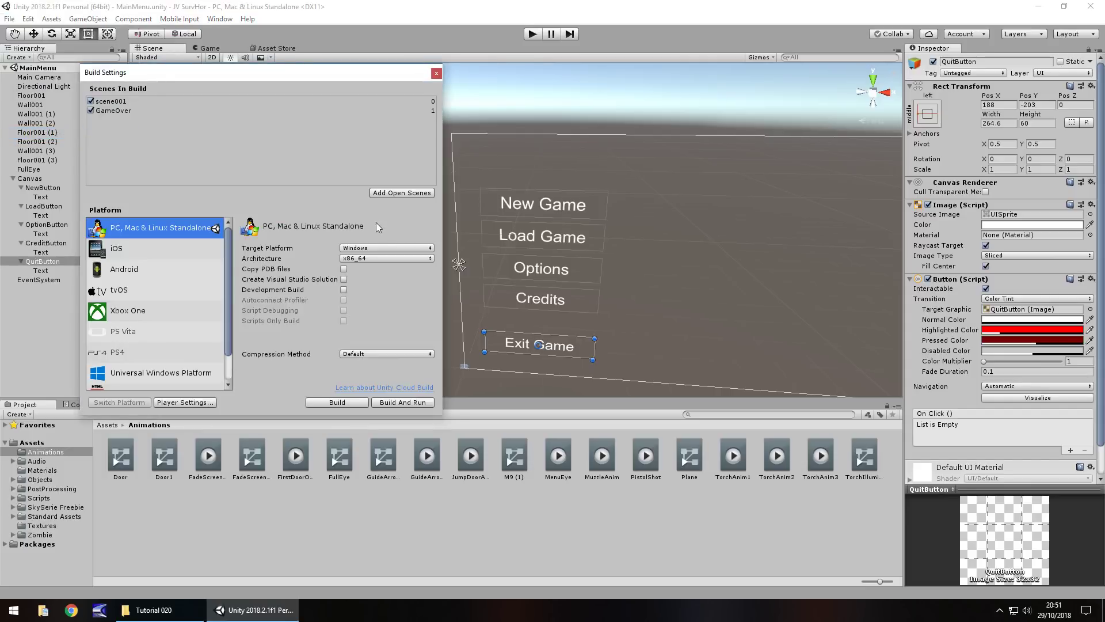
click(413, 195)
click(439, 71)
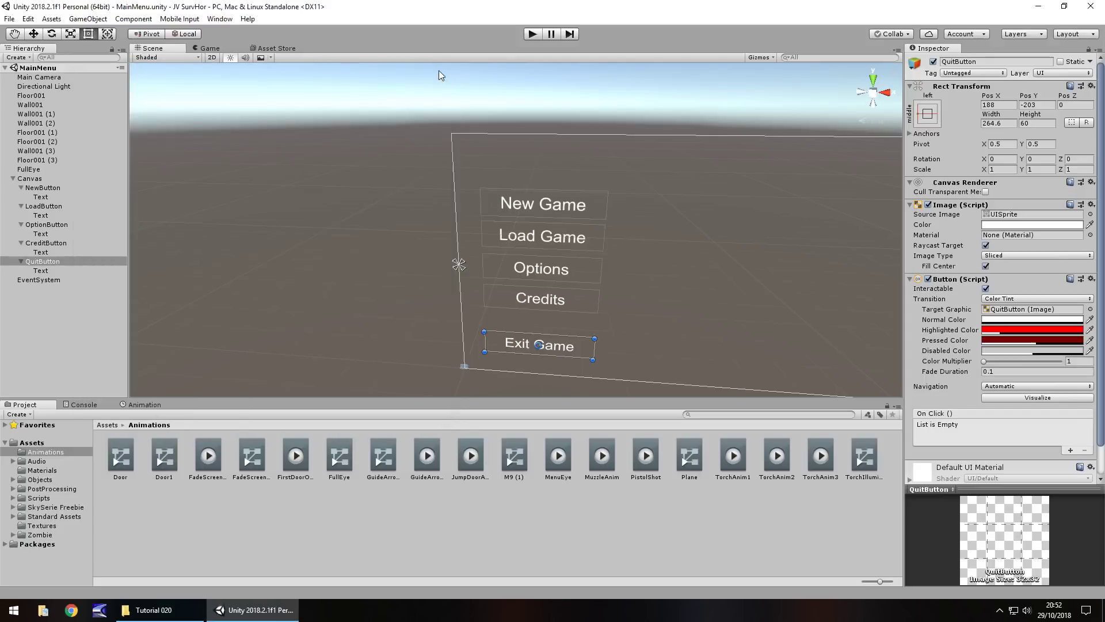
click(163, 376)
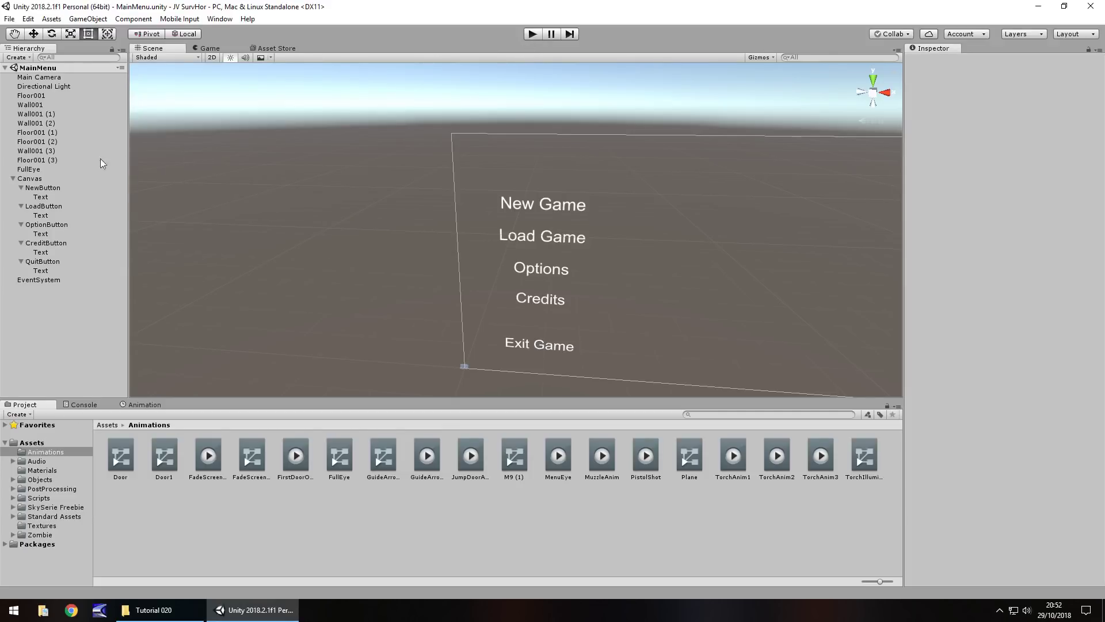
Frame the FullEye eye, orbit out to show the room, and enter play mode
click(12, 179)
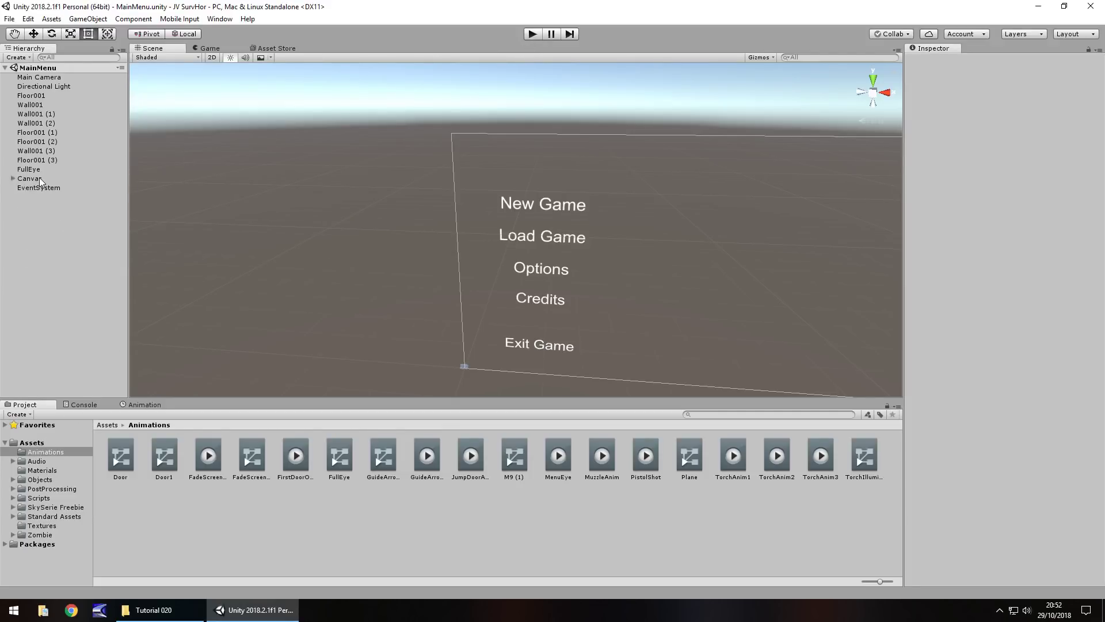
double_click(37, 168)
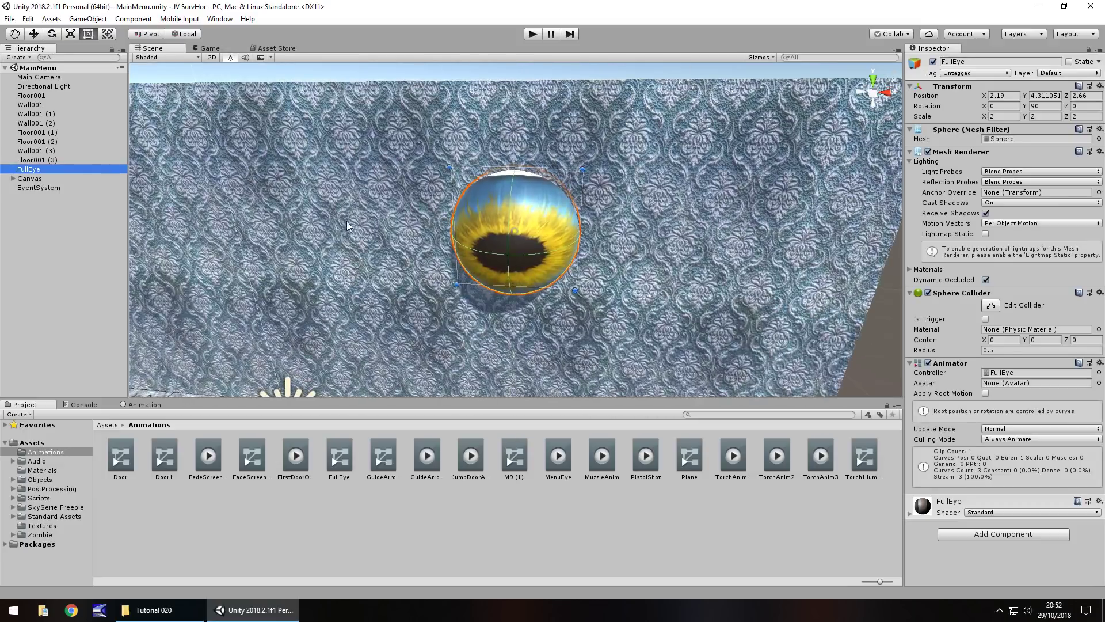
right_drag(346, 221, 402, 199)
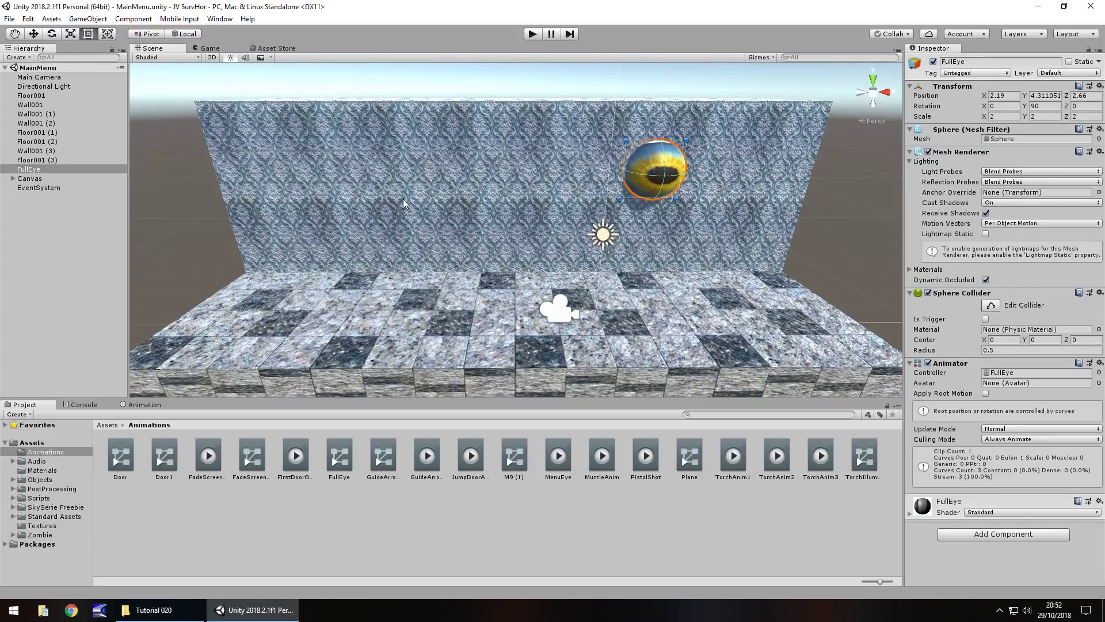
click(534, 33)
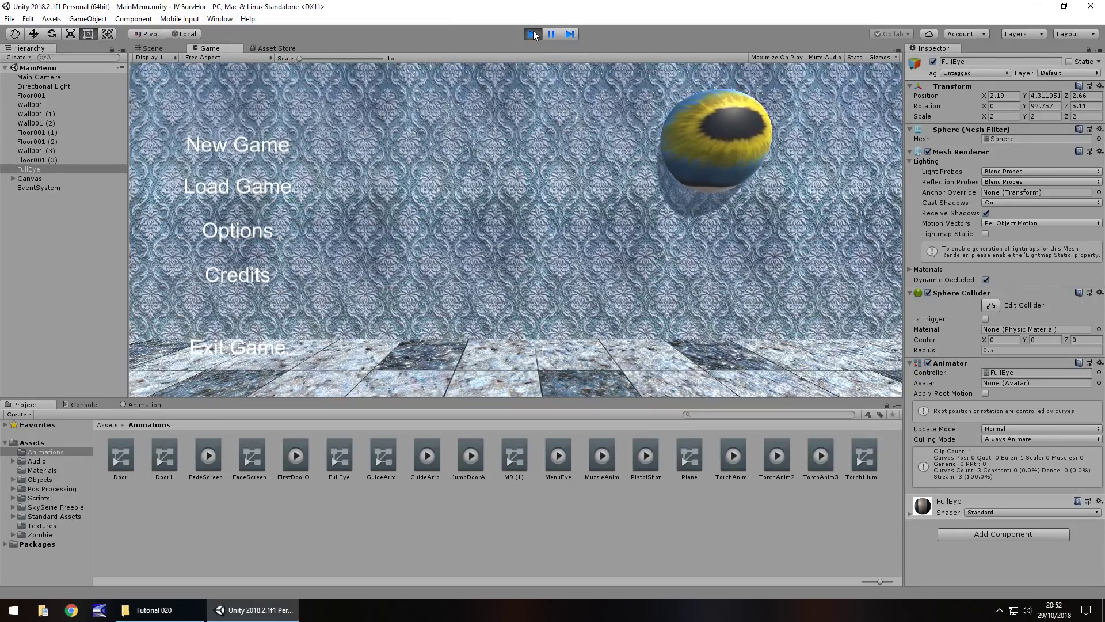
Stop play, pan the Scene view over the wall and floor, then replay the preview and stop
click(534, 33)
middle_drag(603, 322, 382, 212)
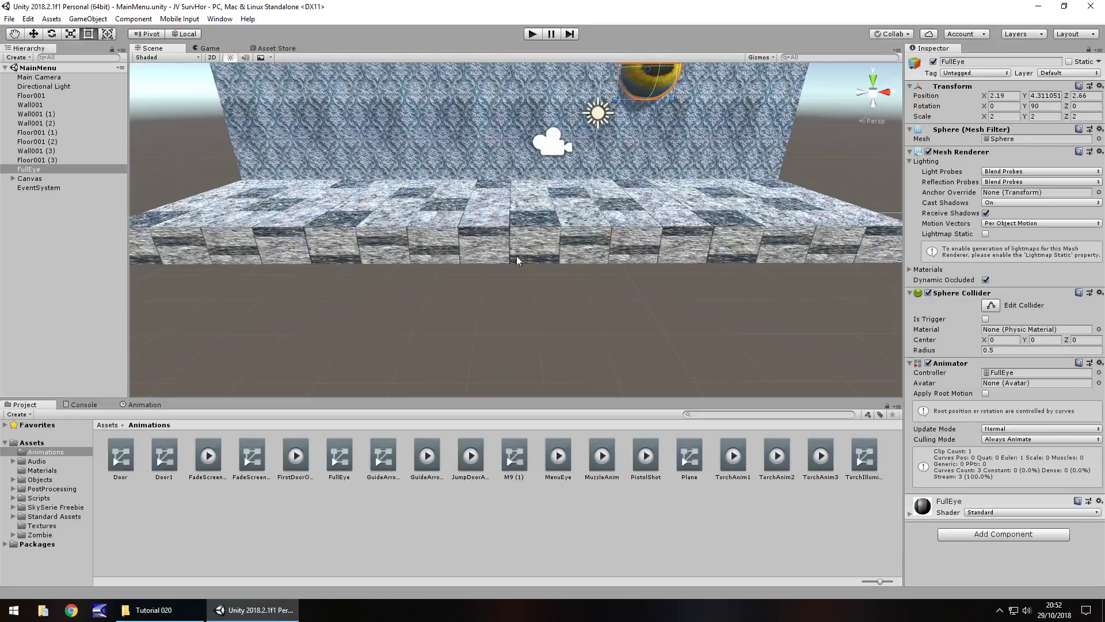
middle_drag(475, 286, 493, 431)
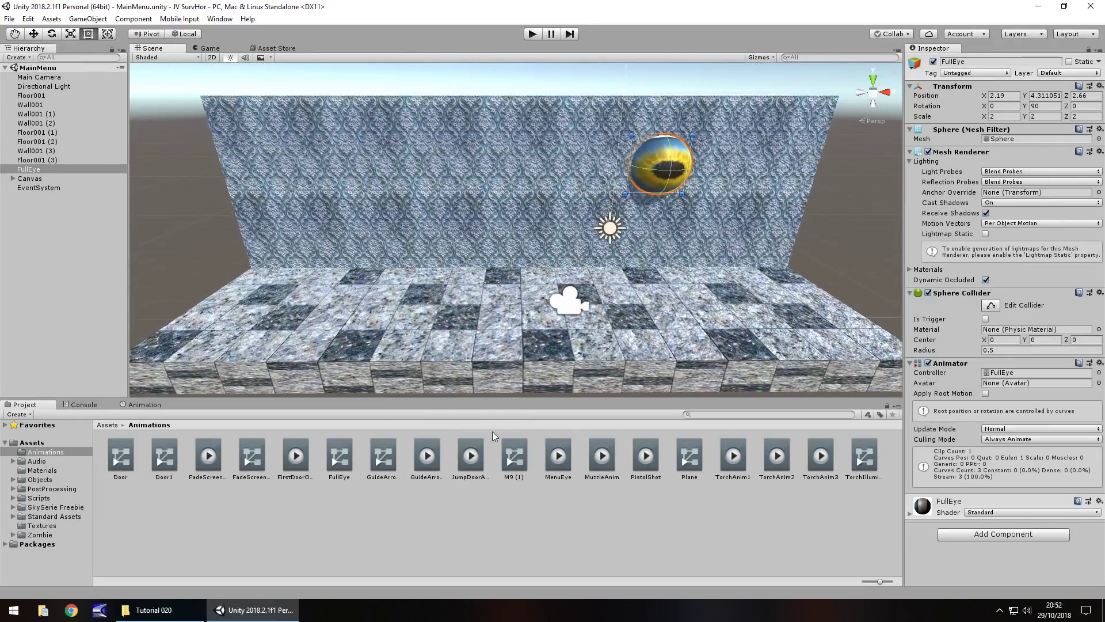
click(533, 34)
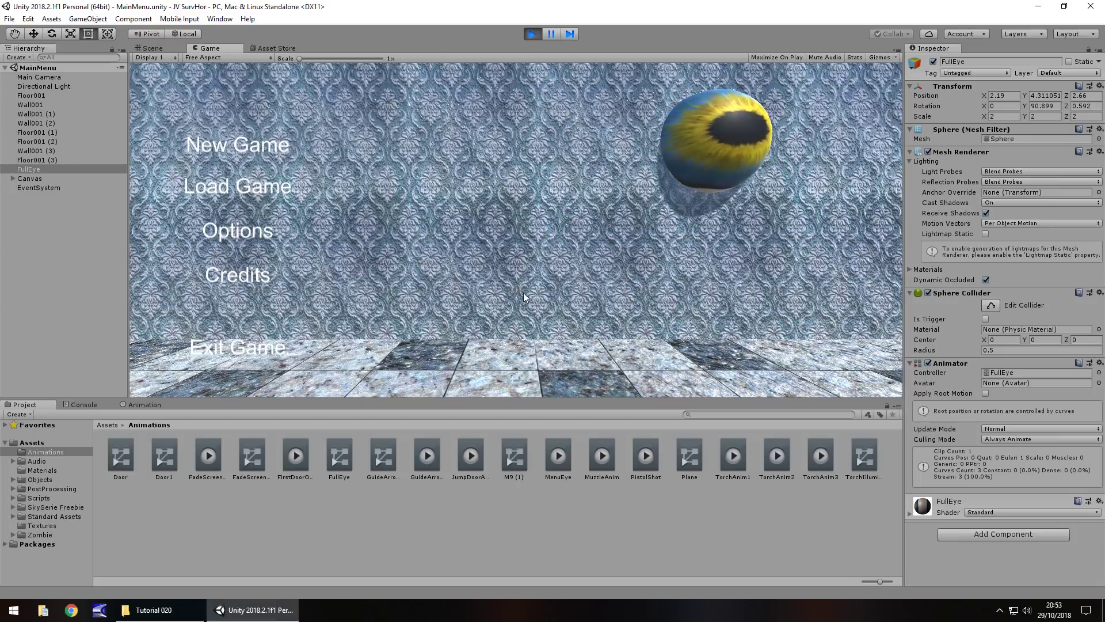
click(526, 35)
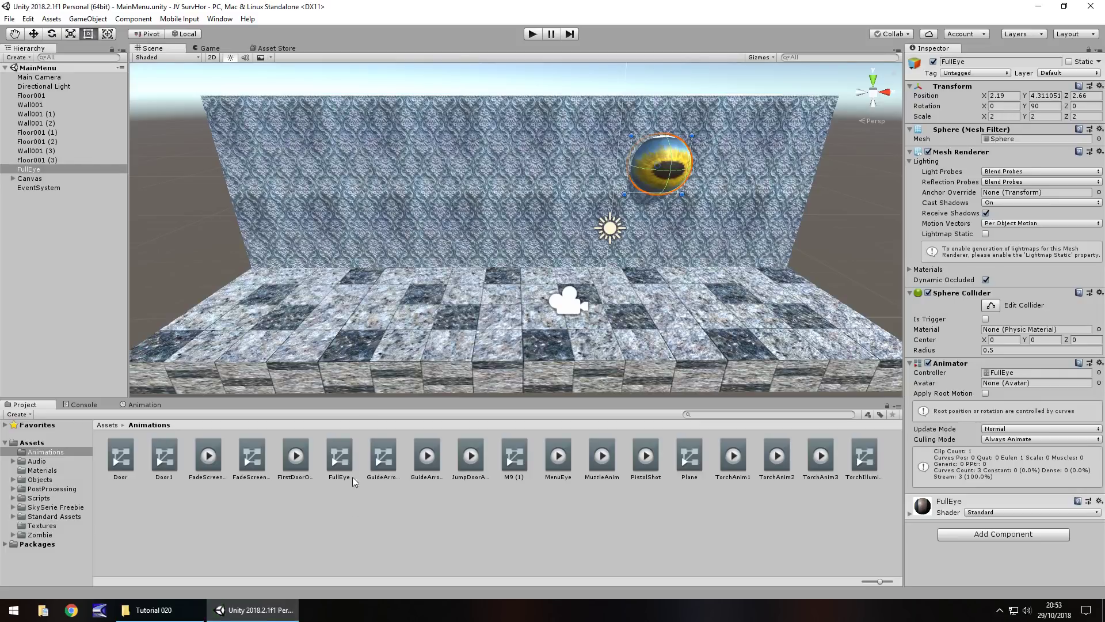